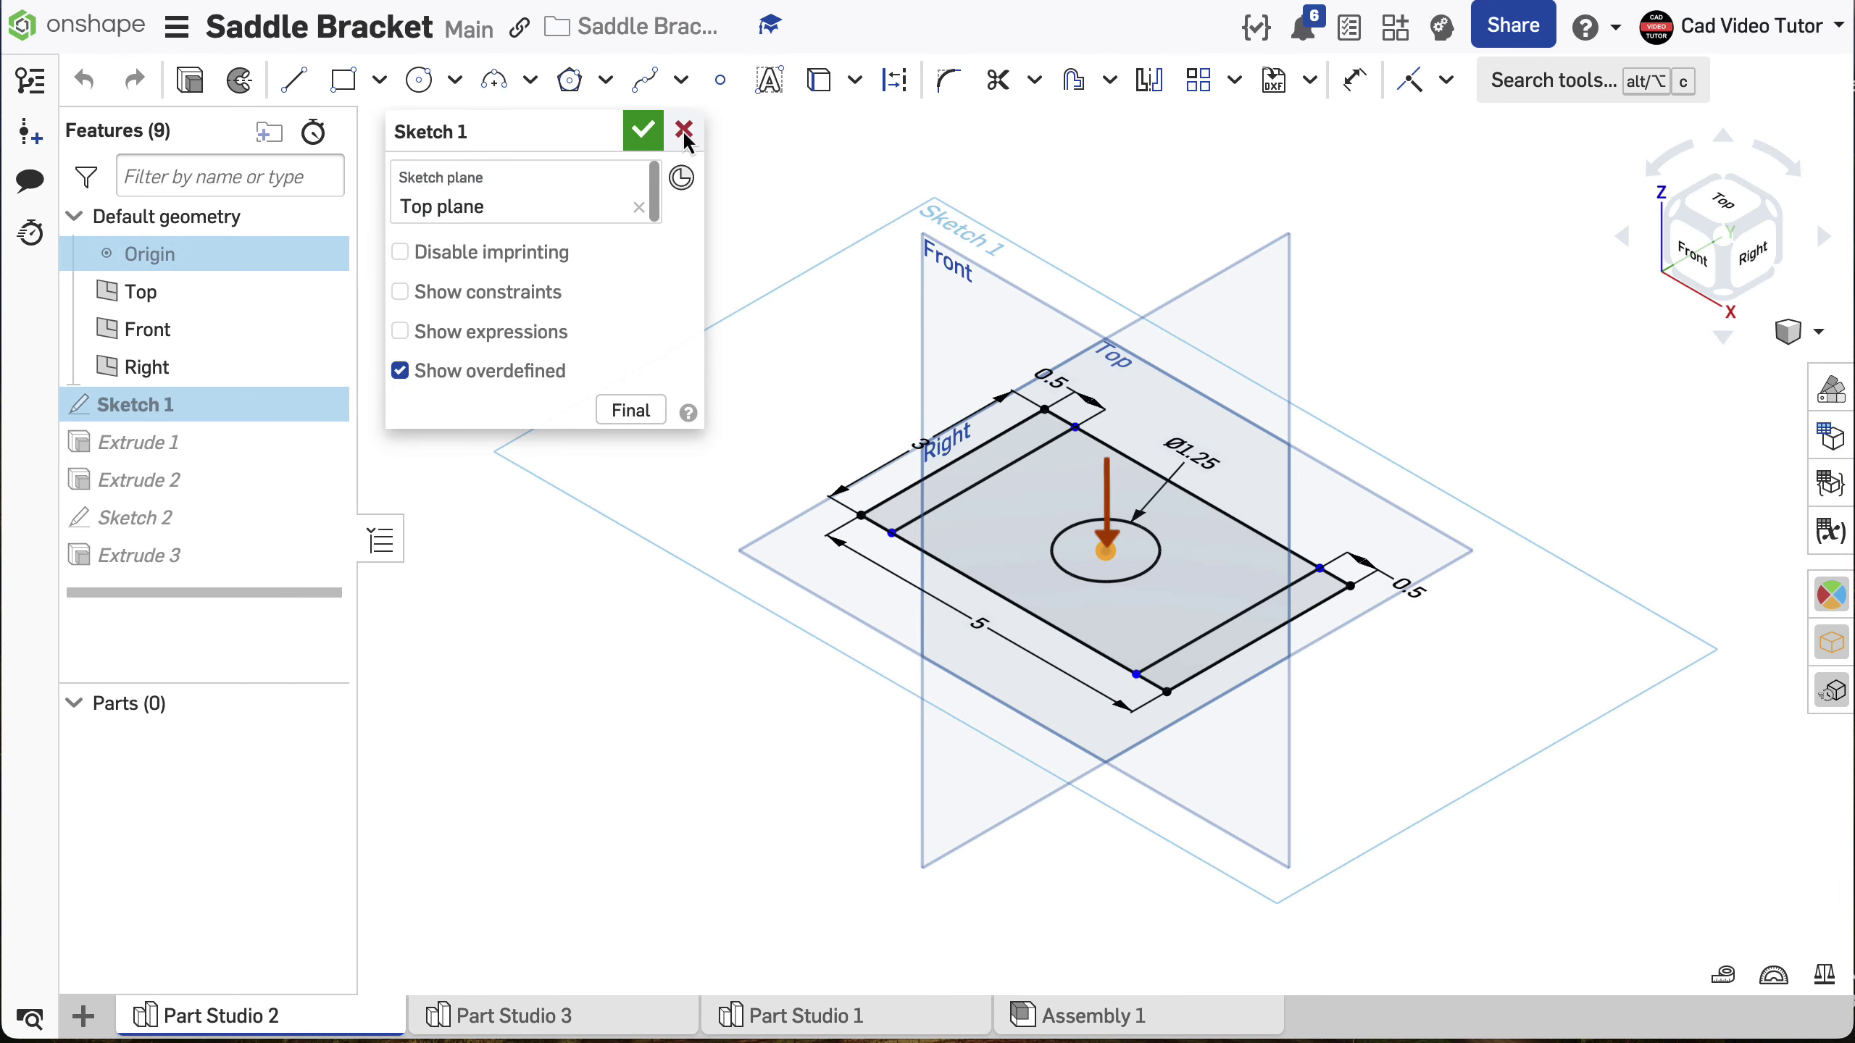
Review how the finished bracket is built by stepping through its extrusions and opening Sketch 2.
{"action": "left_click", "coordinate": [684, 133]}
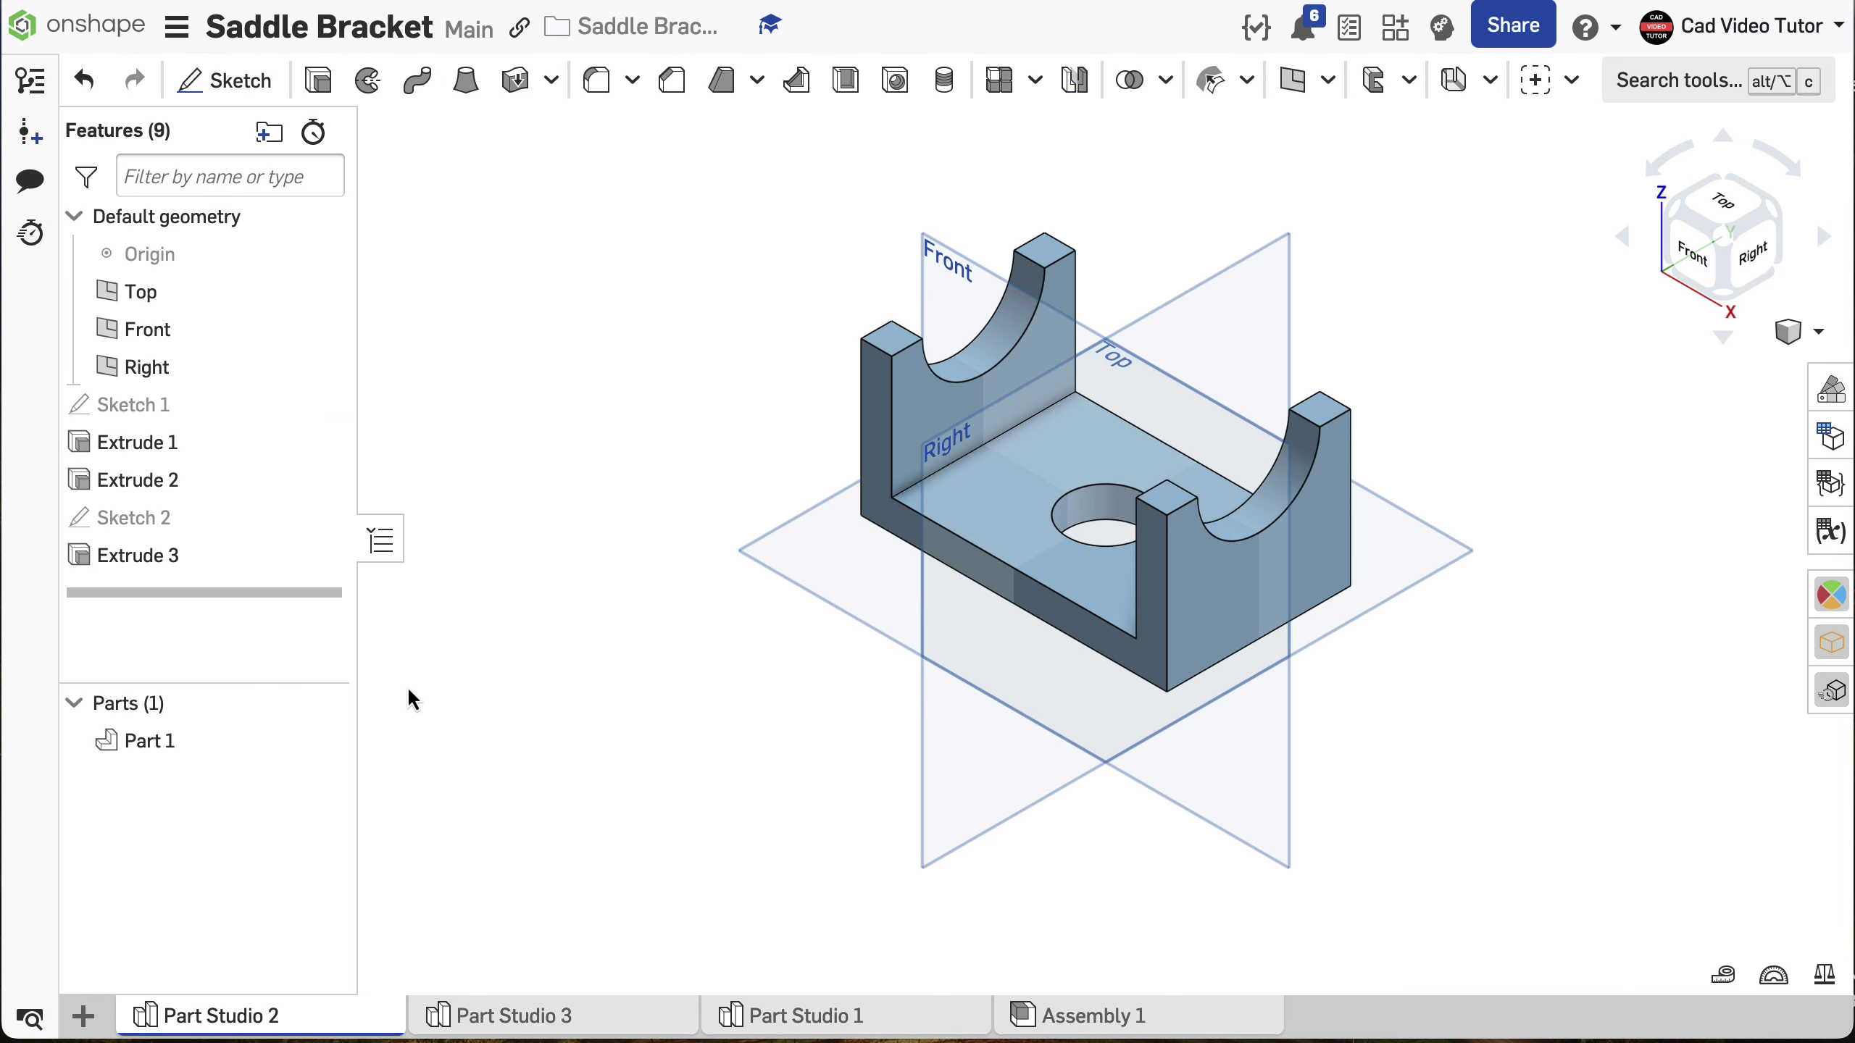
{"action": "right_click_drag", "start_coordinate": [480, 620], "coordinate": [407, 596]}
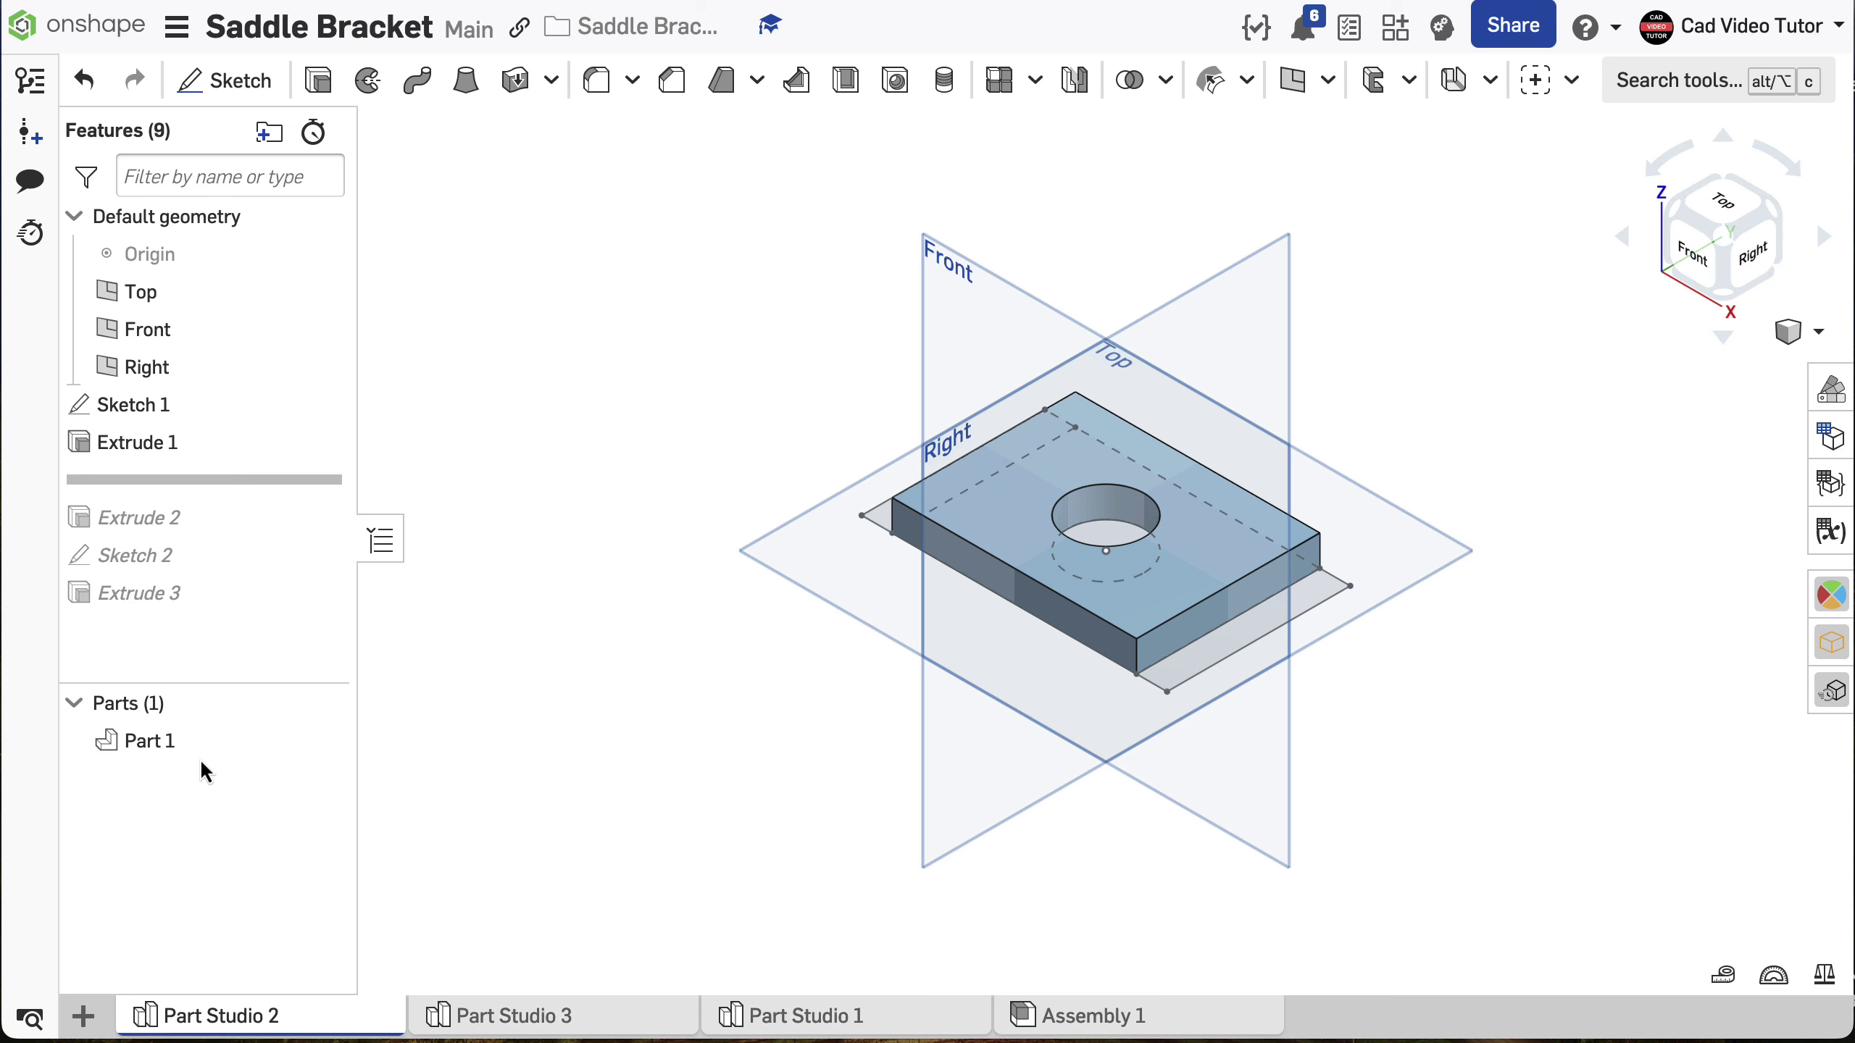
{"action": "key", "text": "Down"}
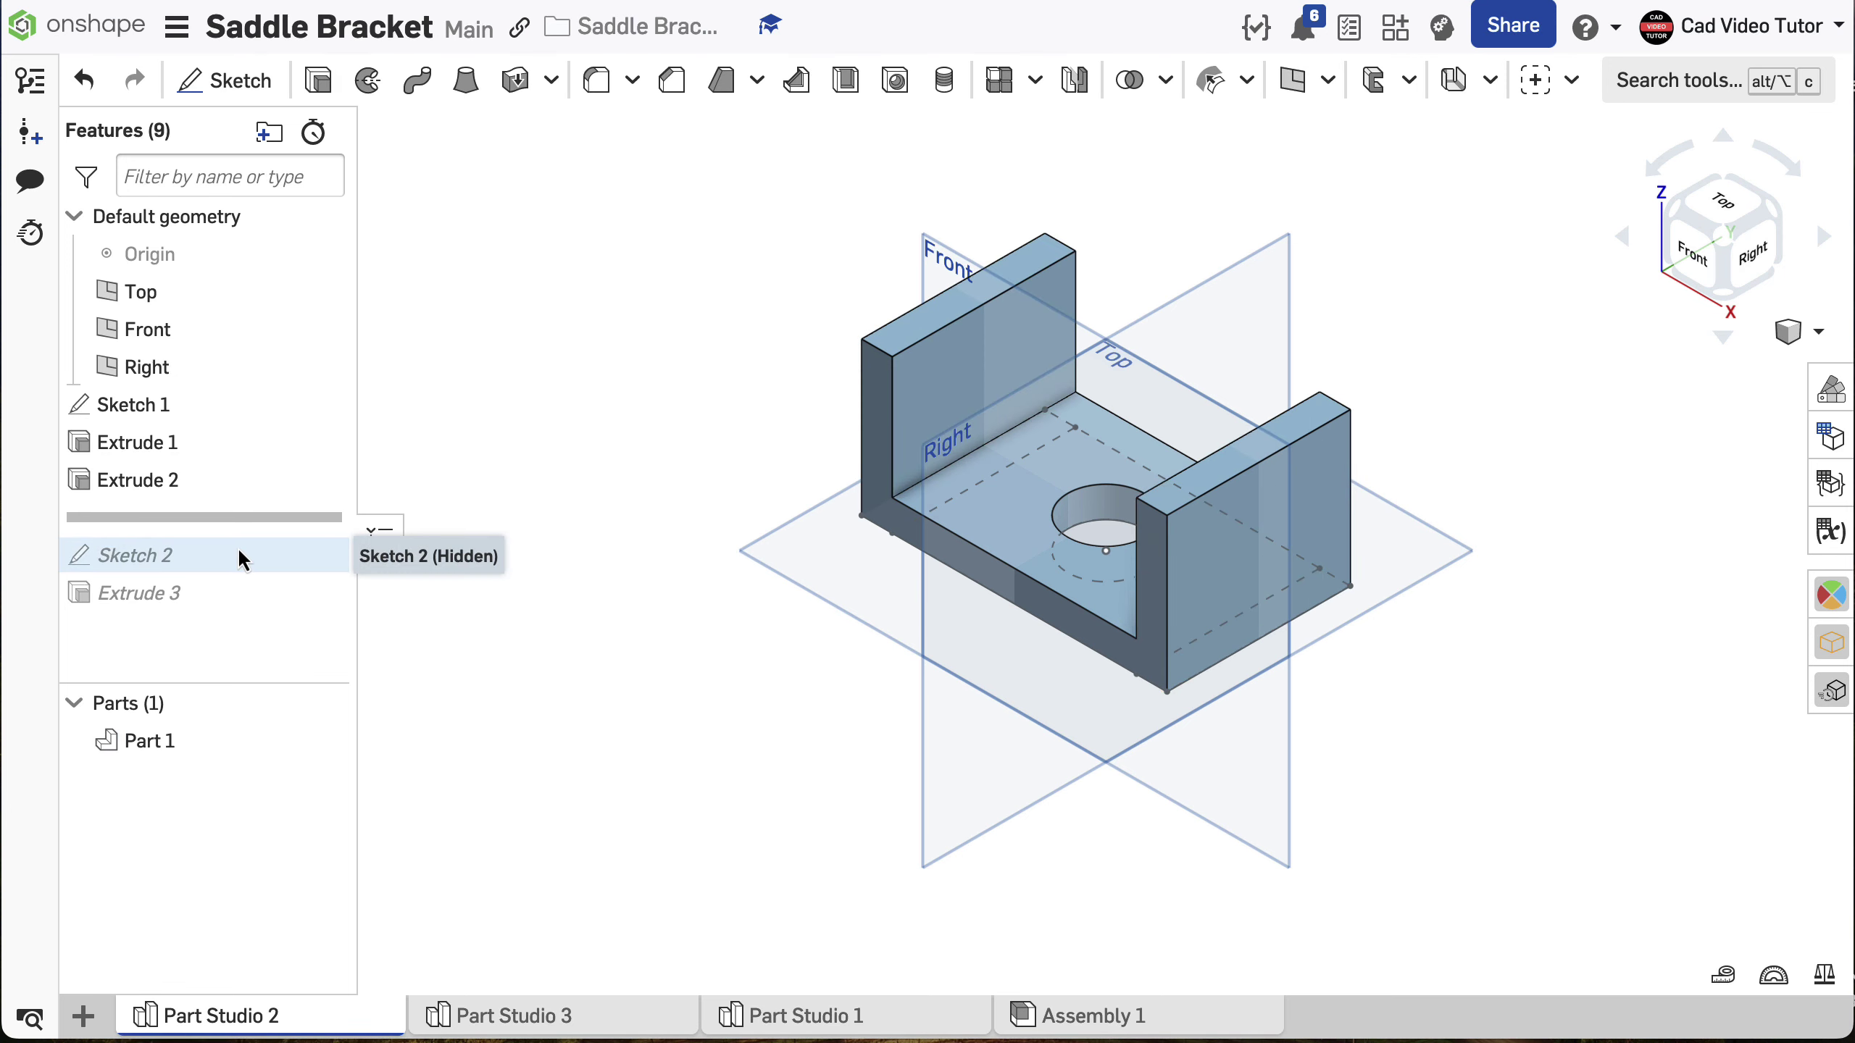
{"action": "double_click", "coordinate": [239, 553]}
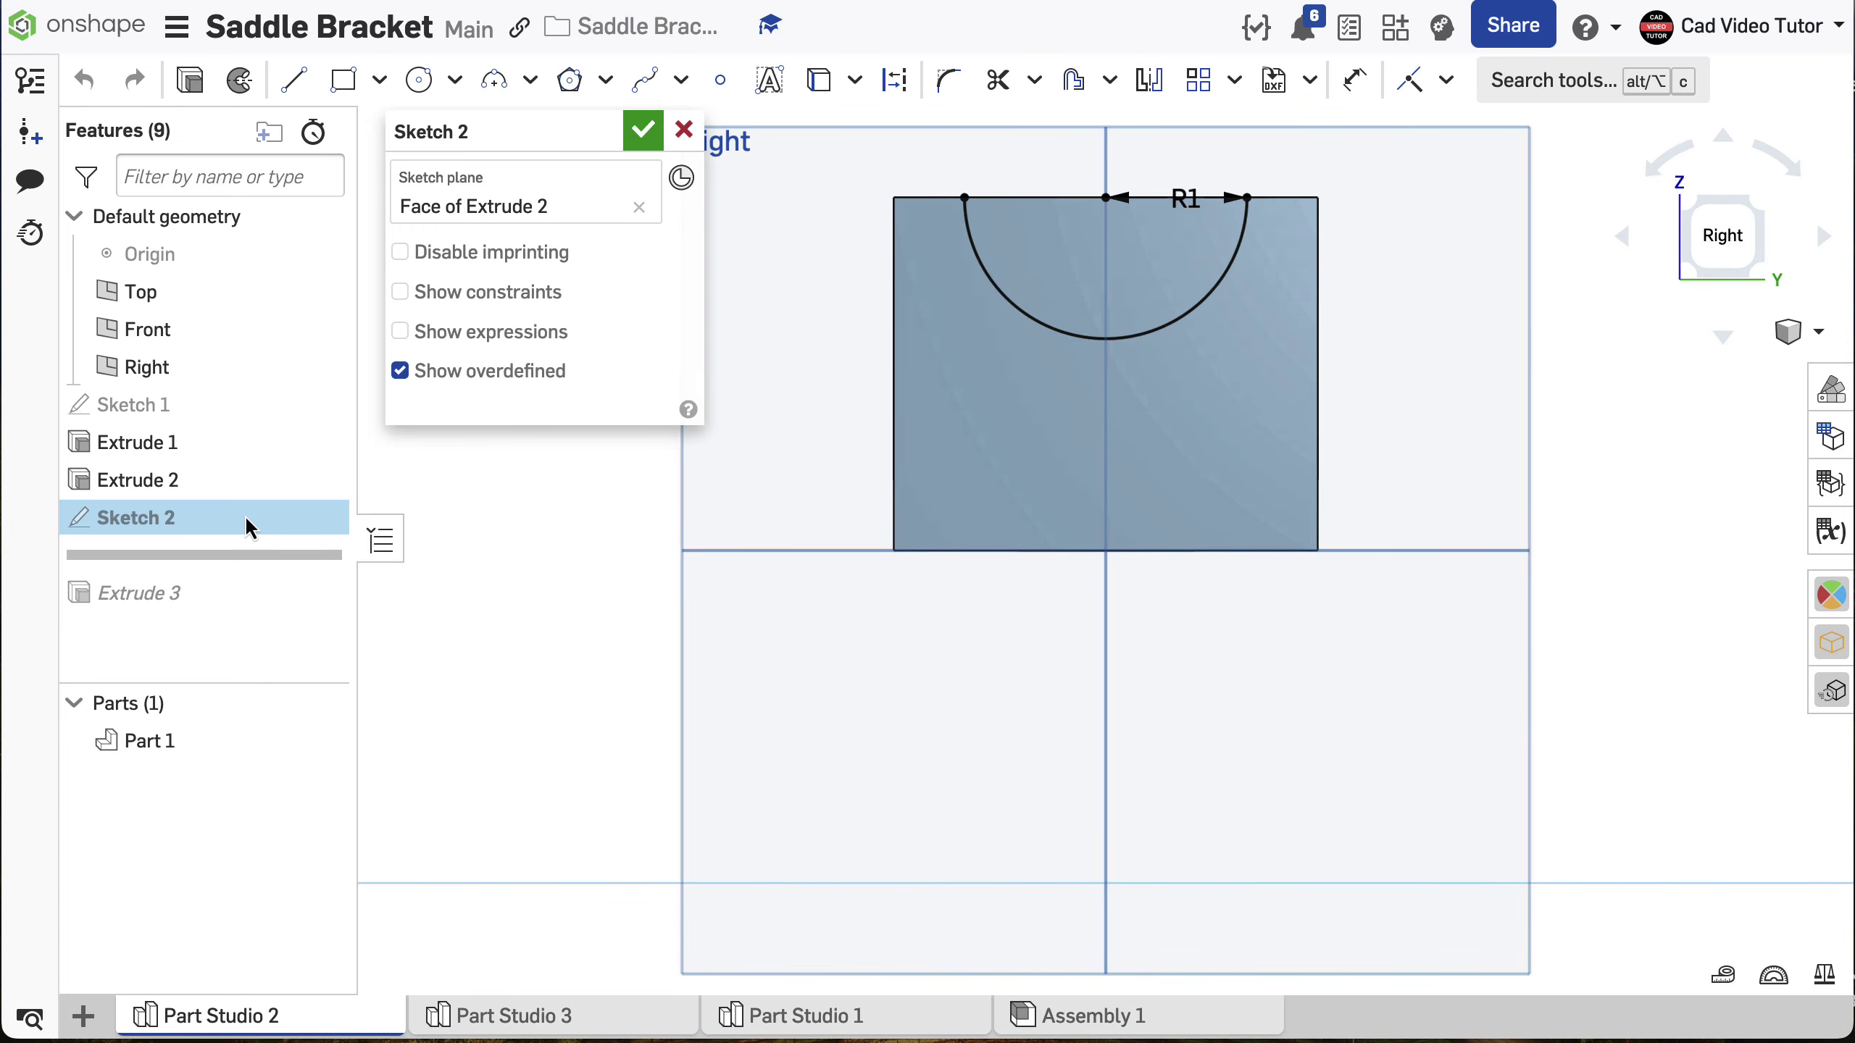
{"action": "key", "text": "Return"}
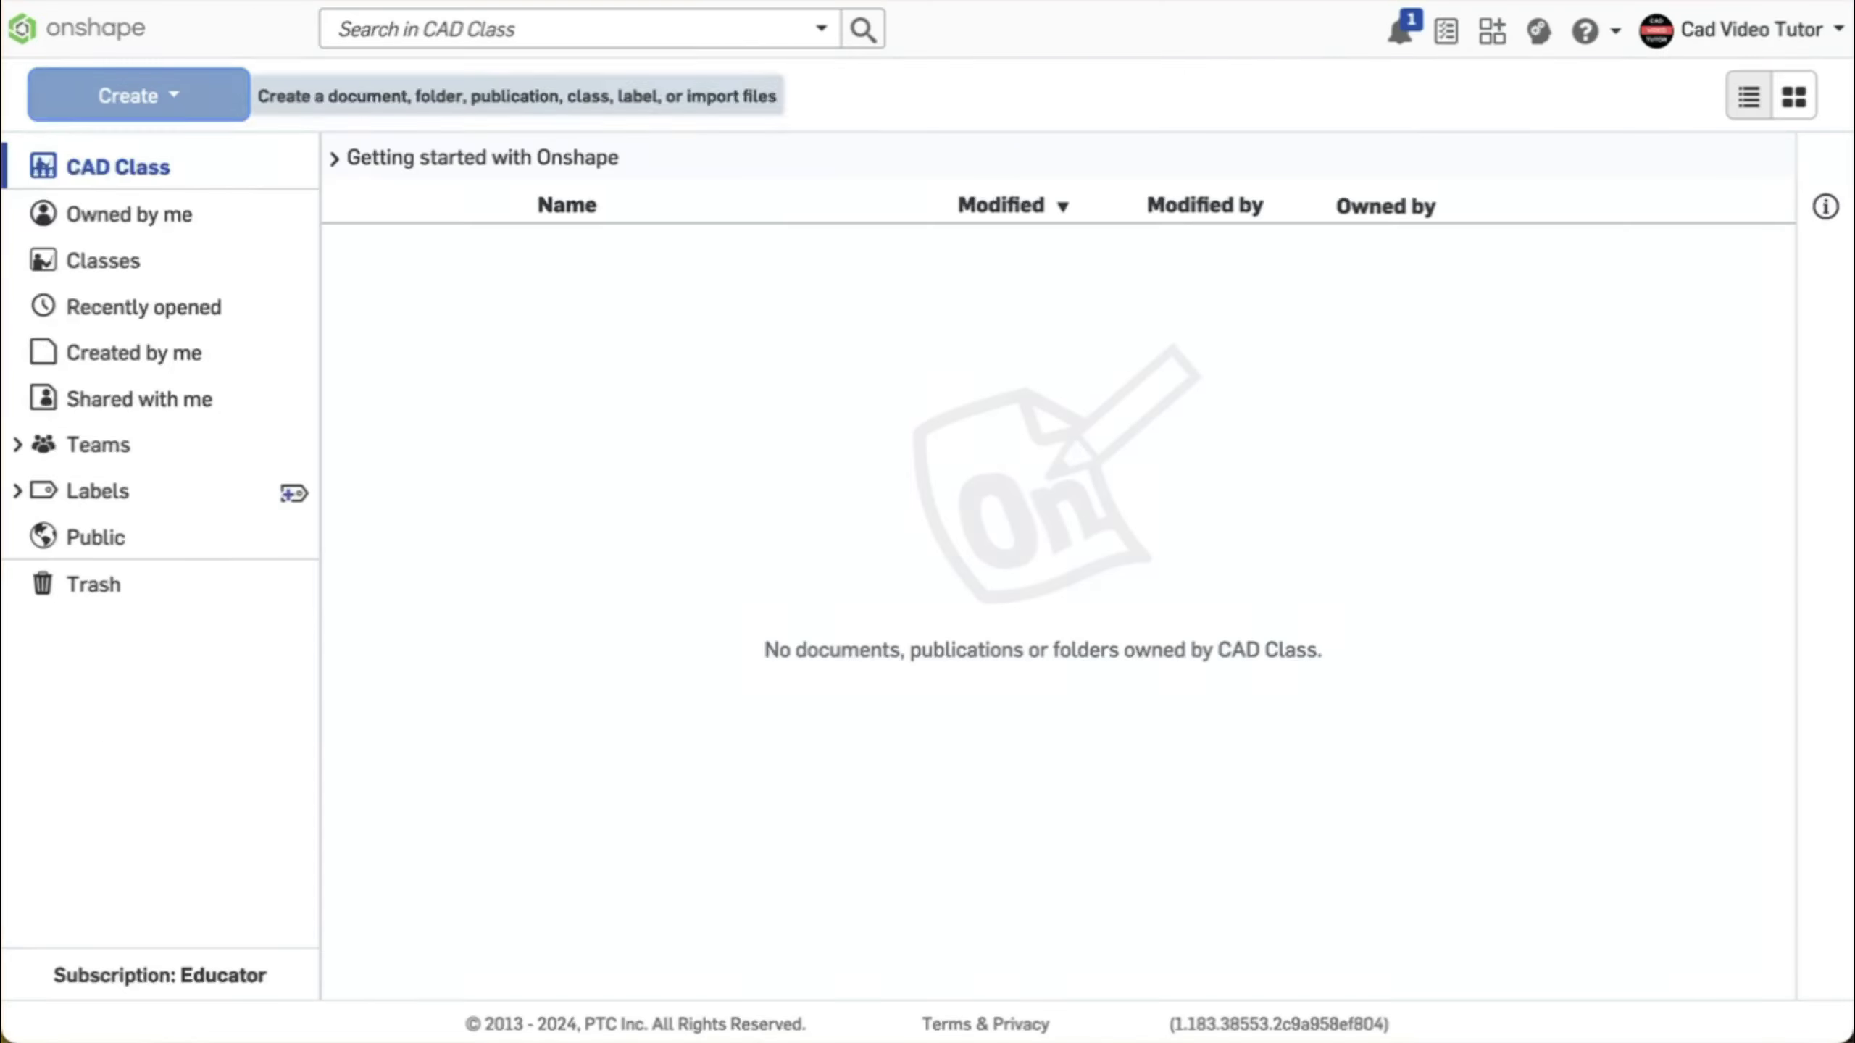
Create a new document named "Saddle Bracket" in CAD Class.
{"action": "left_click", "coordinate": [128, 94]}
{"action": "left_click", "coordinate": [153, 145]}
{"action": "type", "text": "Saddle Brac"}
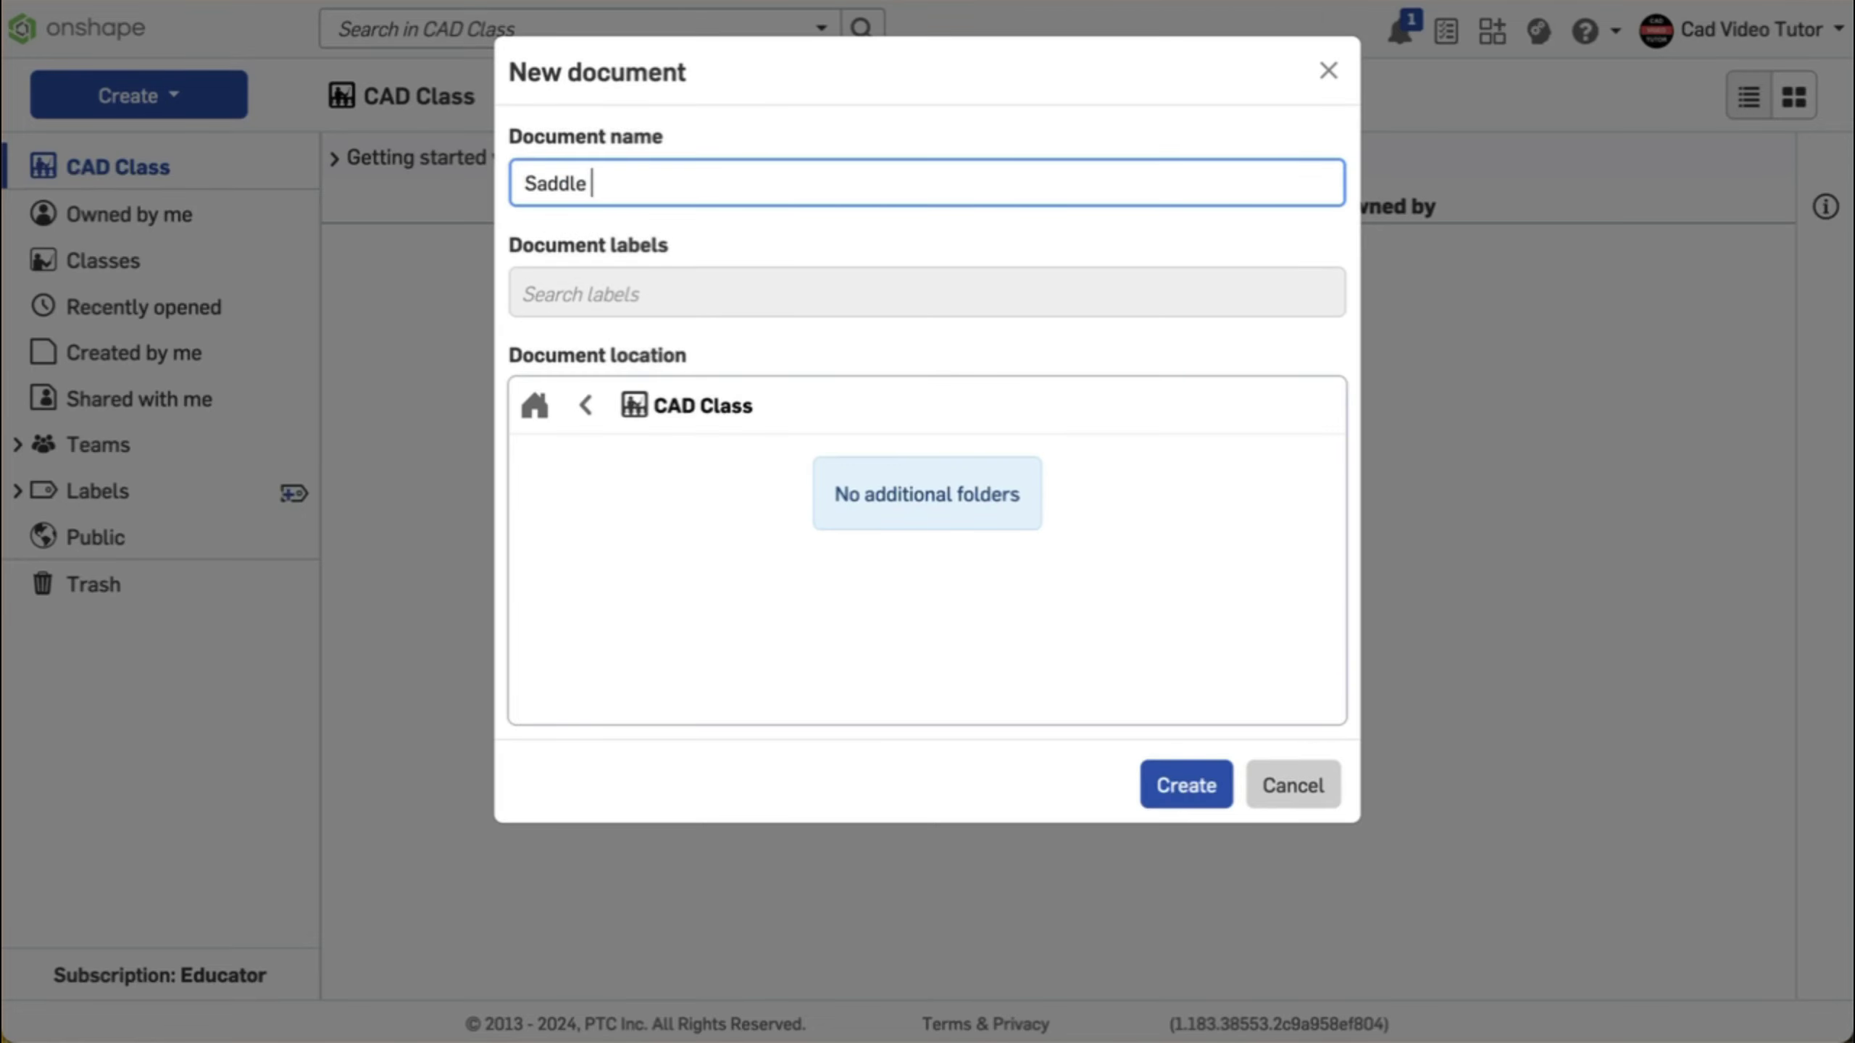
{"action": "type", "text": "ket"}
{"action": "key", "text": "Return"}
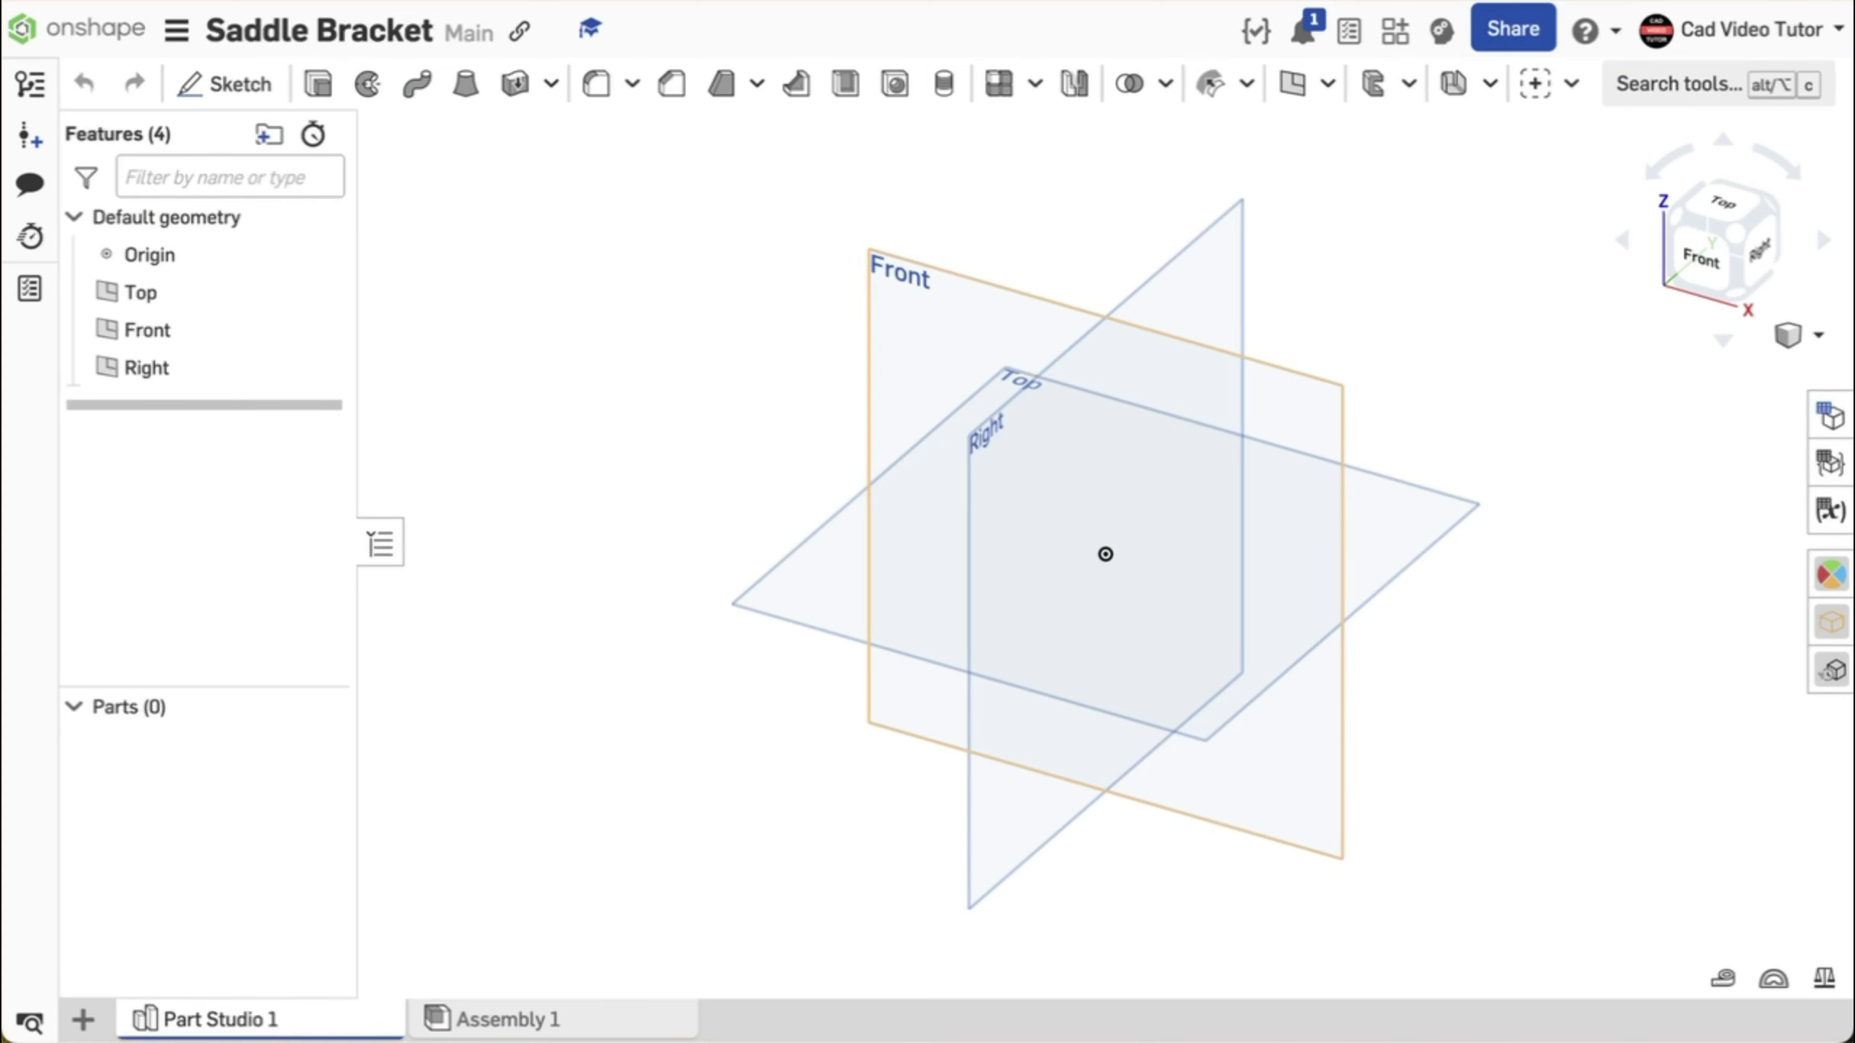
Configure the workspace units with inch as the default length unit and pound as the default mass unit.
{"action": "left_click", "coordinate": [176, 32]}
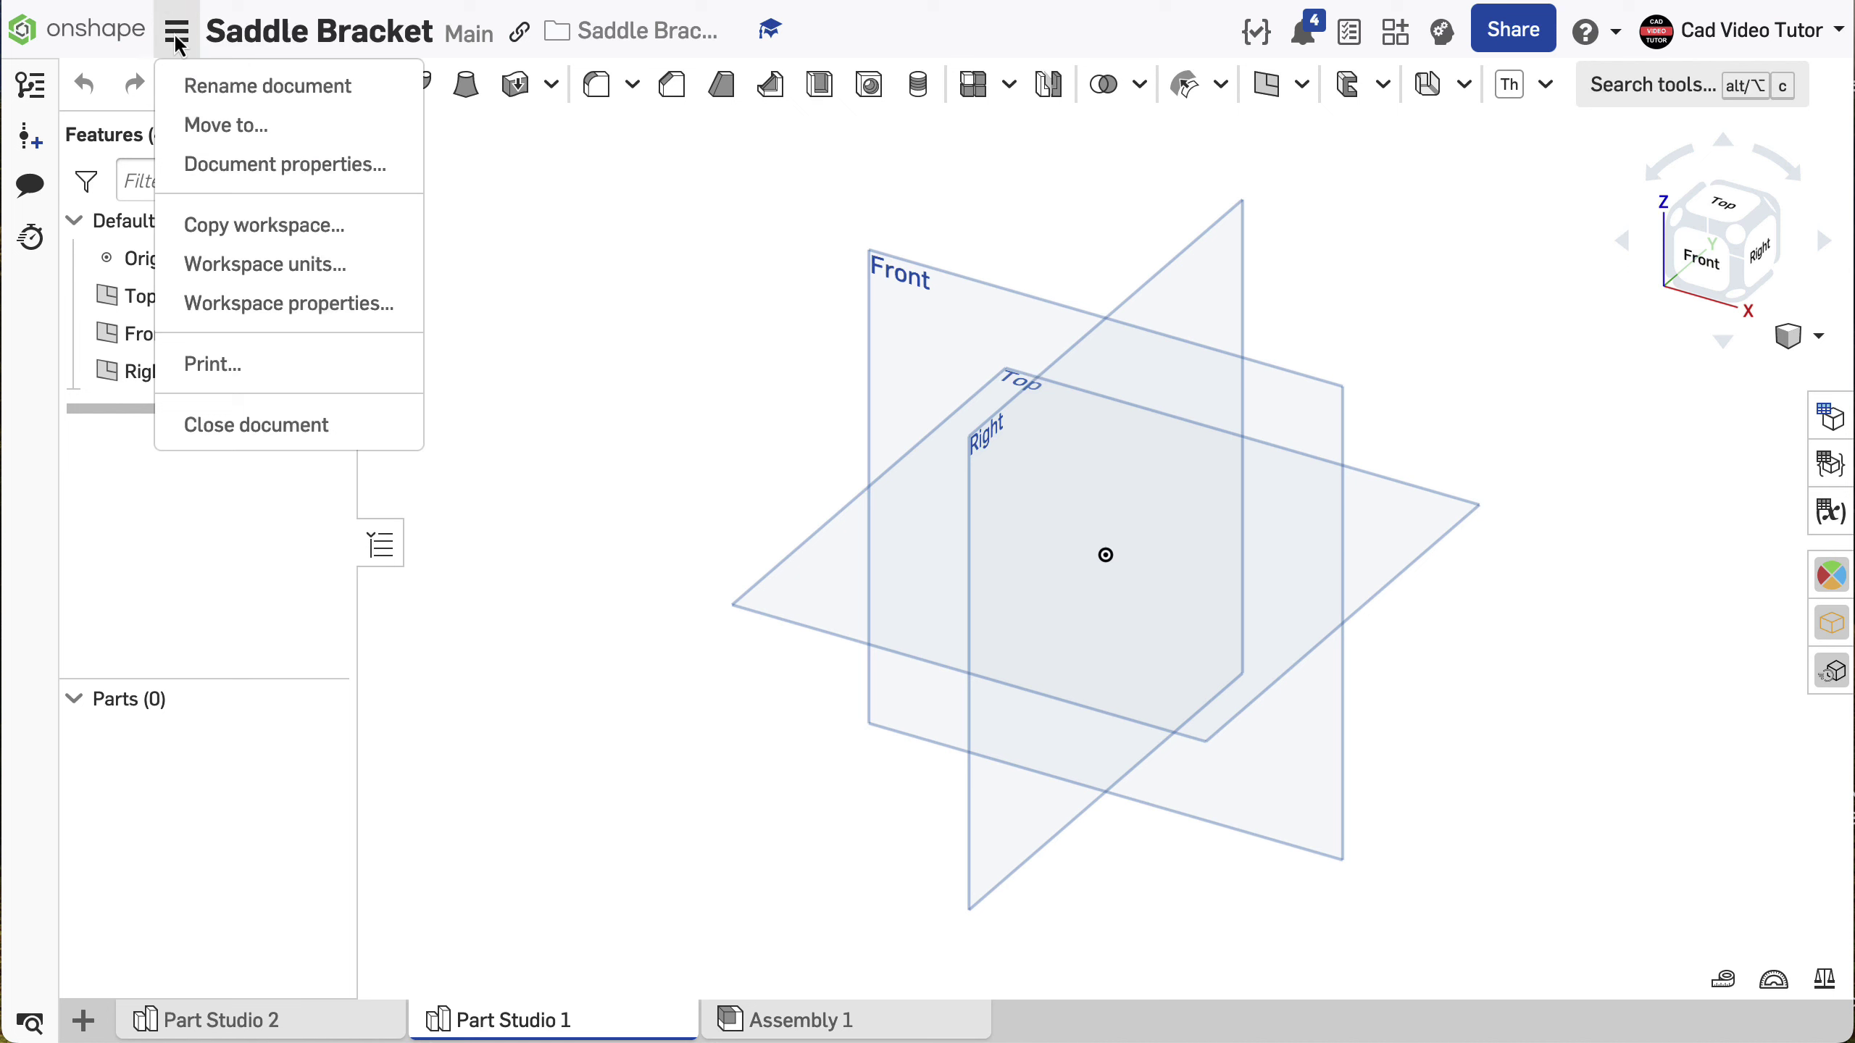
{"action": "left_click", "coordinate": [267, 265]}
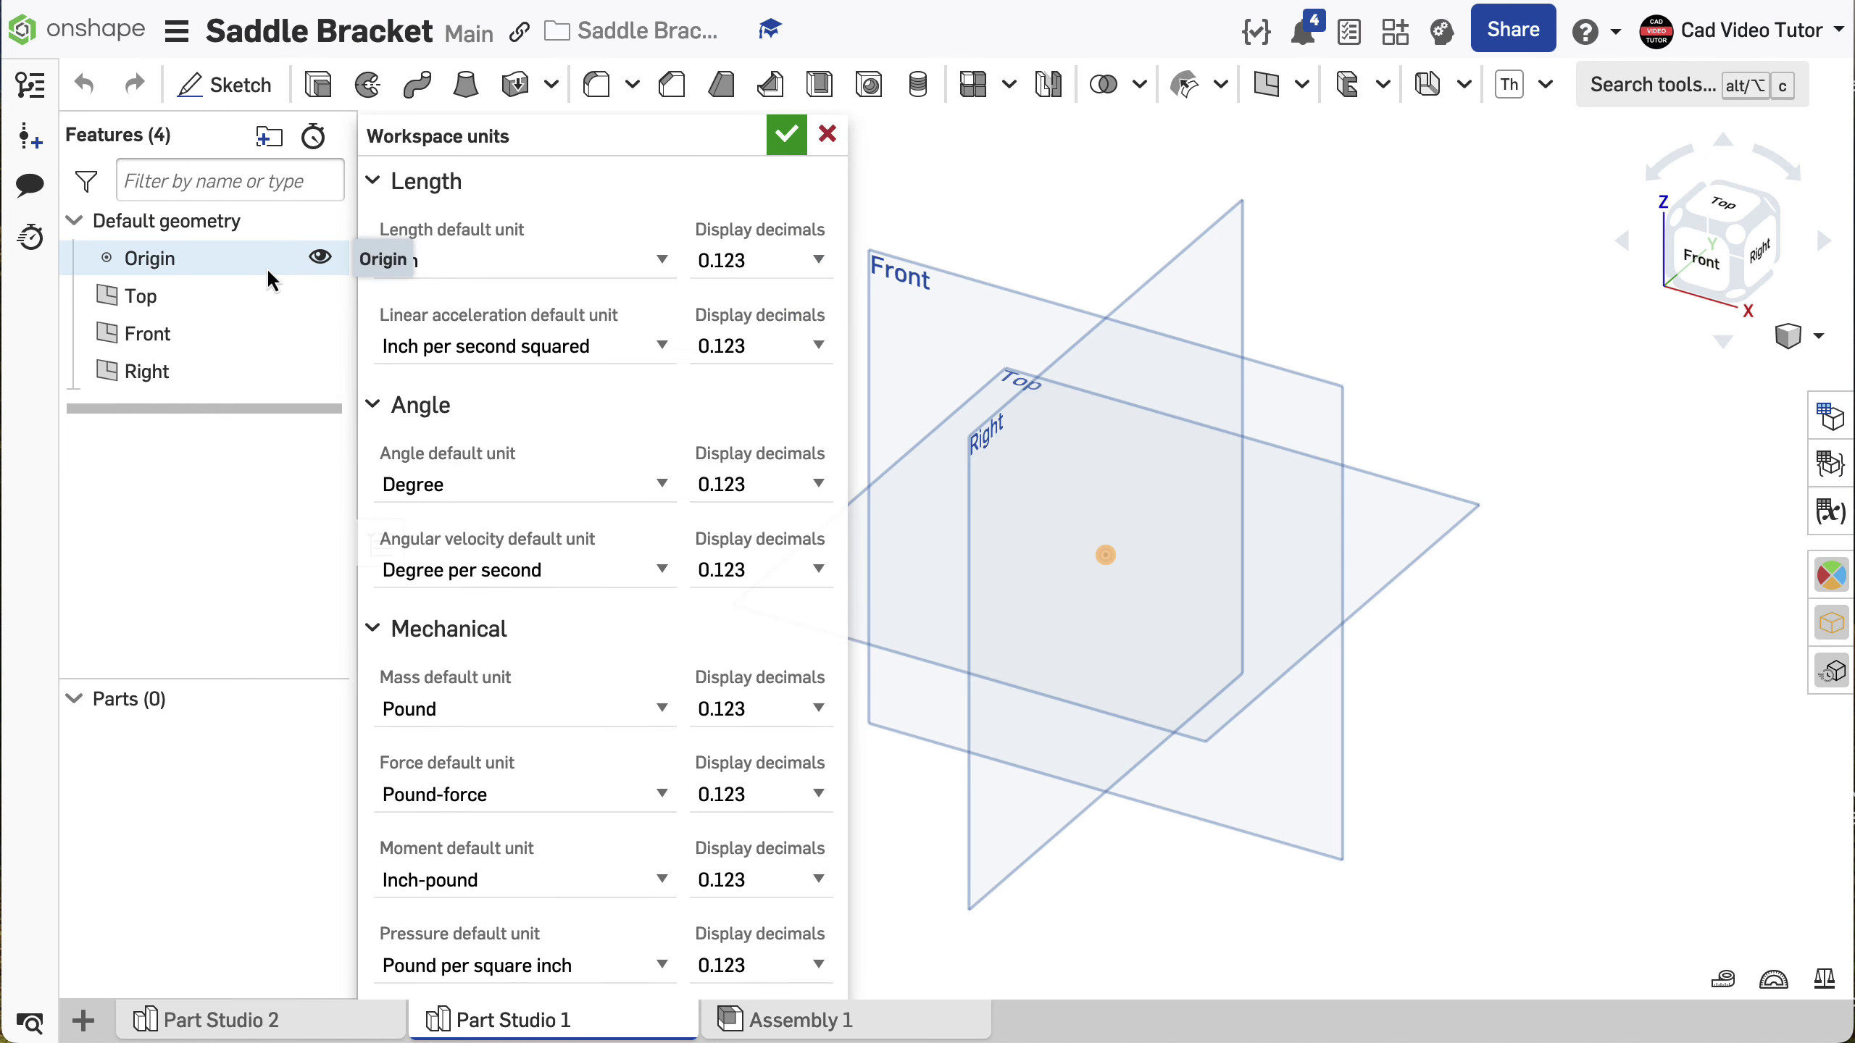
{"action": "left_click", "coordinate": [662, 262]}
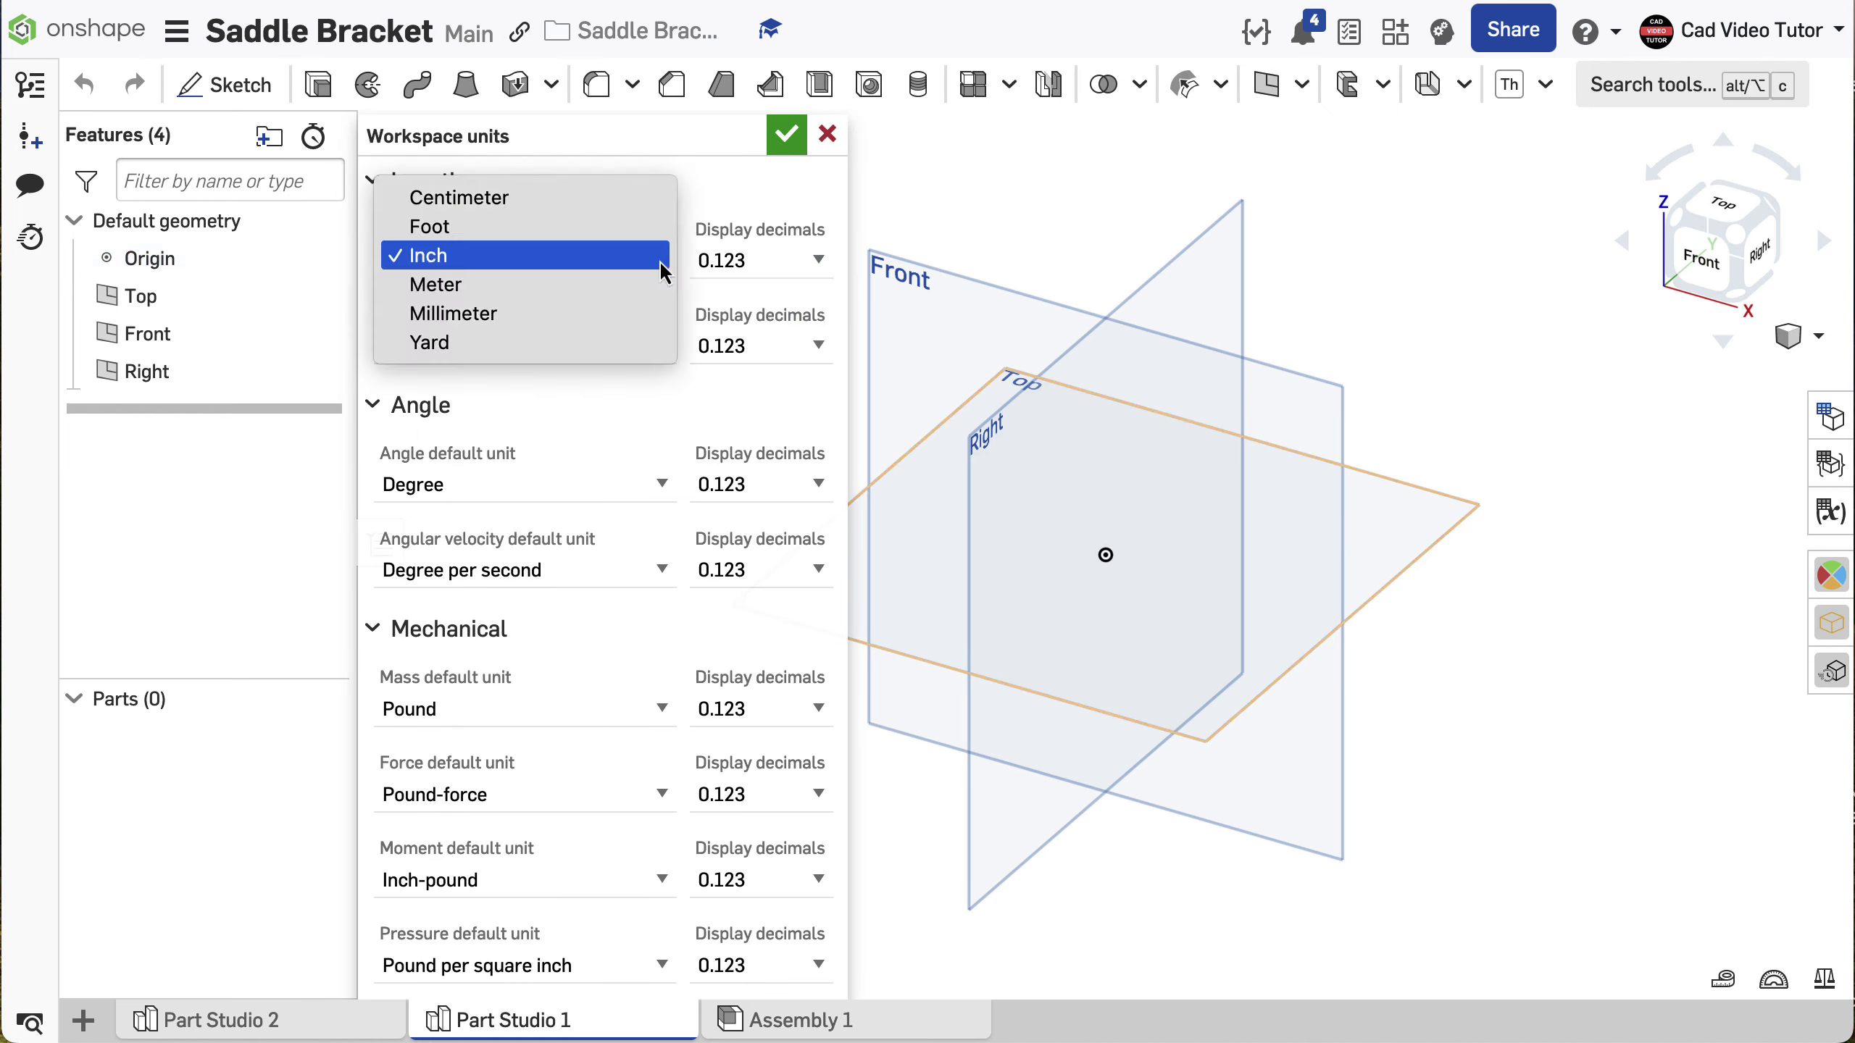
{"action": "left_click", "coordinate": [659, 261]}
{"action": "left_click", "coordinate": [650, 708]}
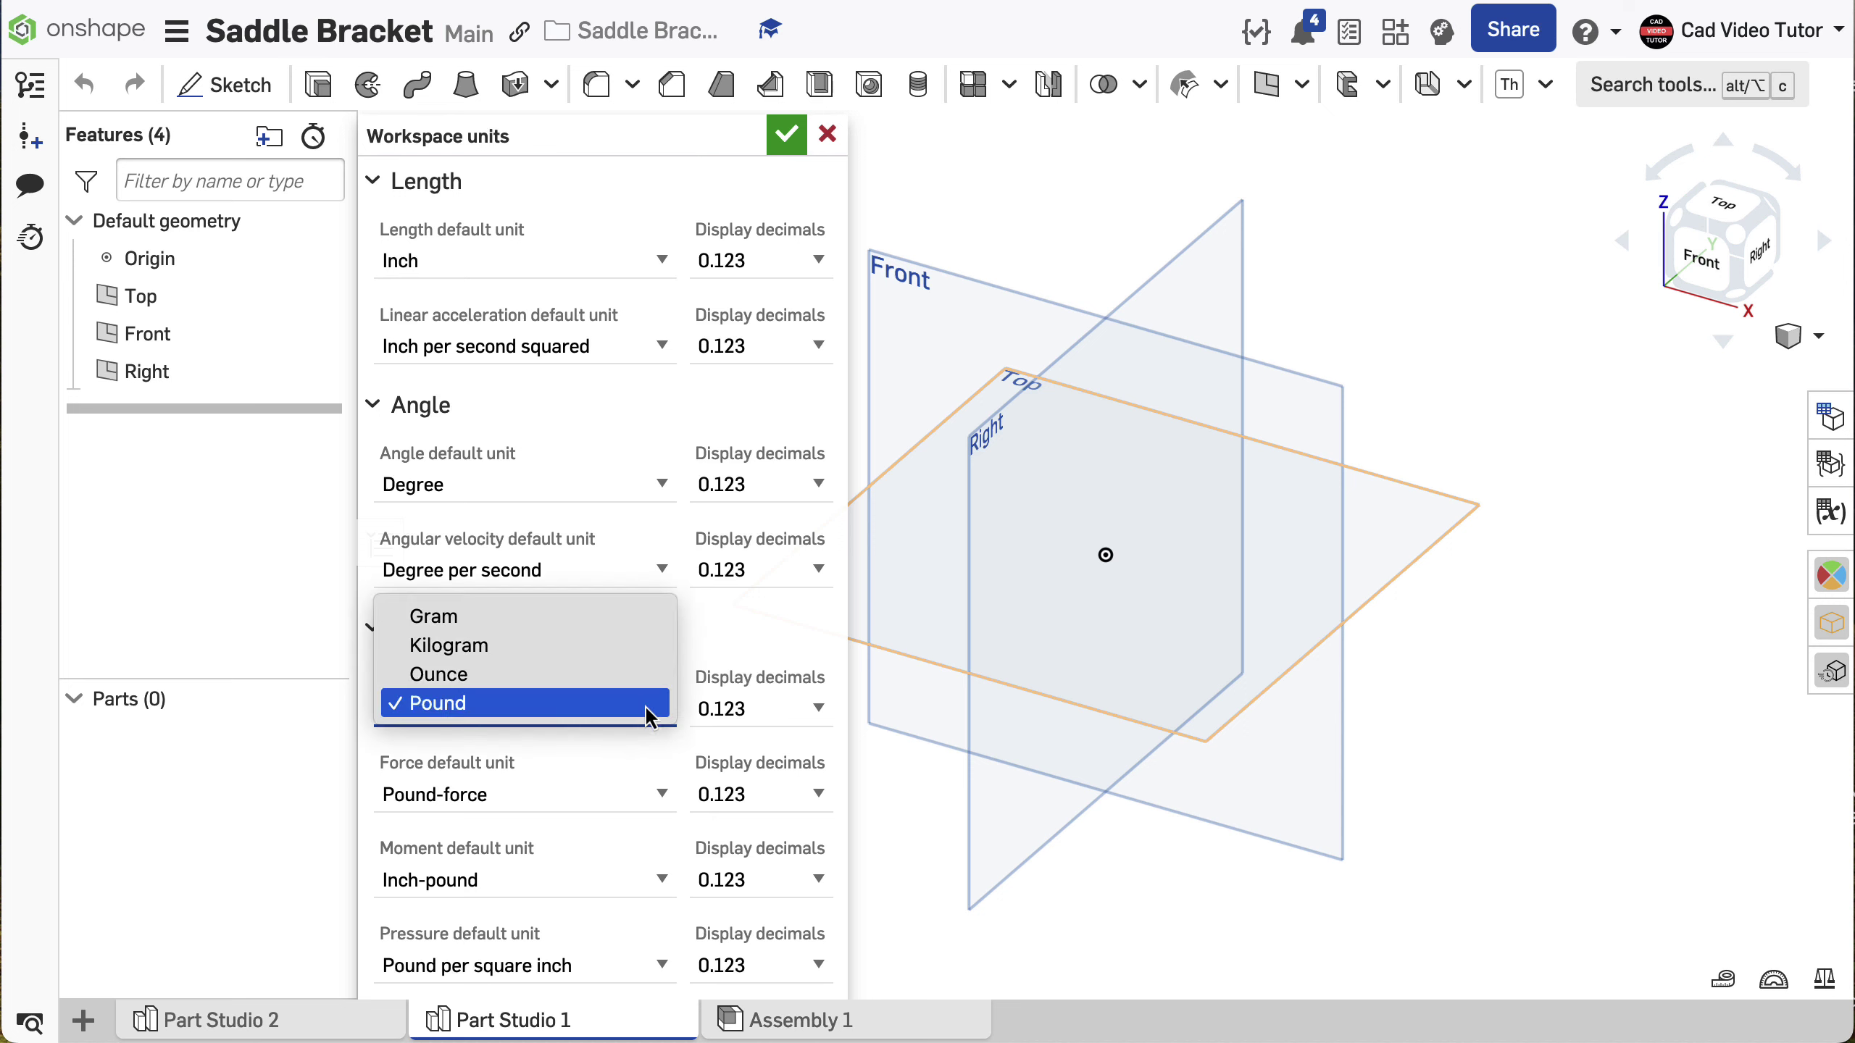
{"action": "left_click", "coordinate": [650, 709]}
{"action": "left_click", "coordinate": [785, 135]}
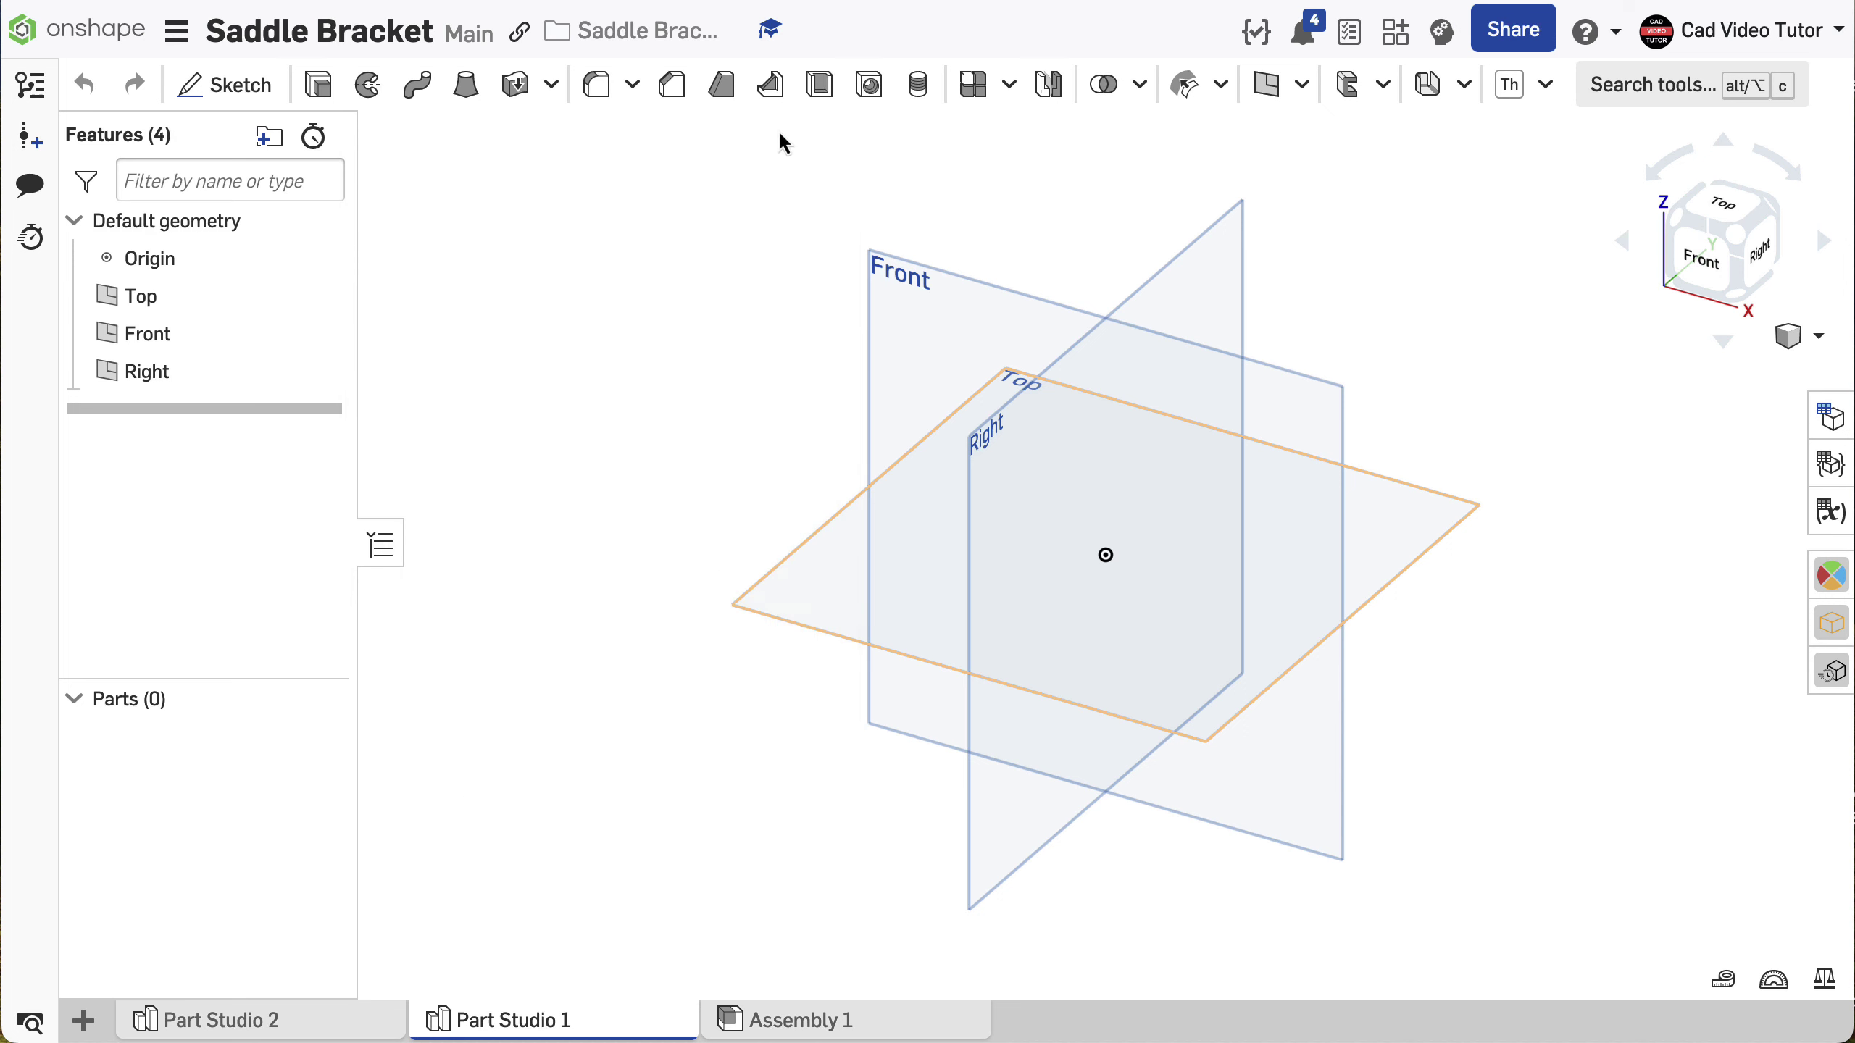
Start a sketch on the Top plane, view it straight on and hide the default planes.
{"action": "left_click", "coordinate": [240, 84]}
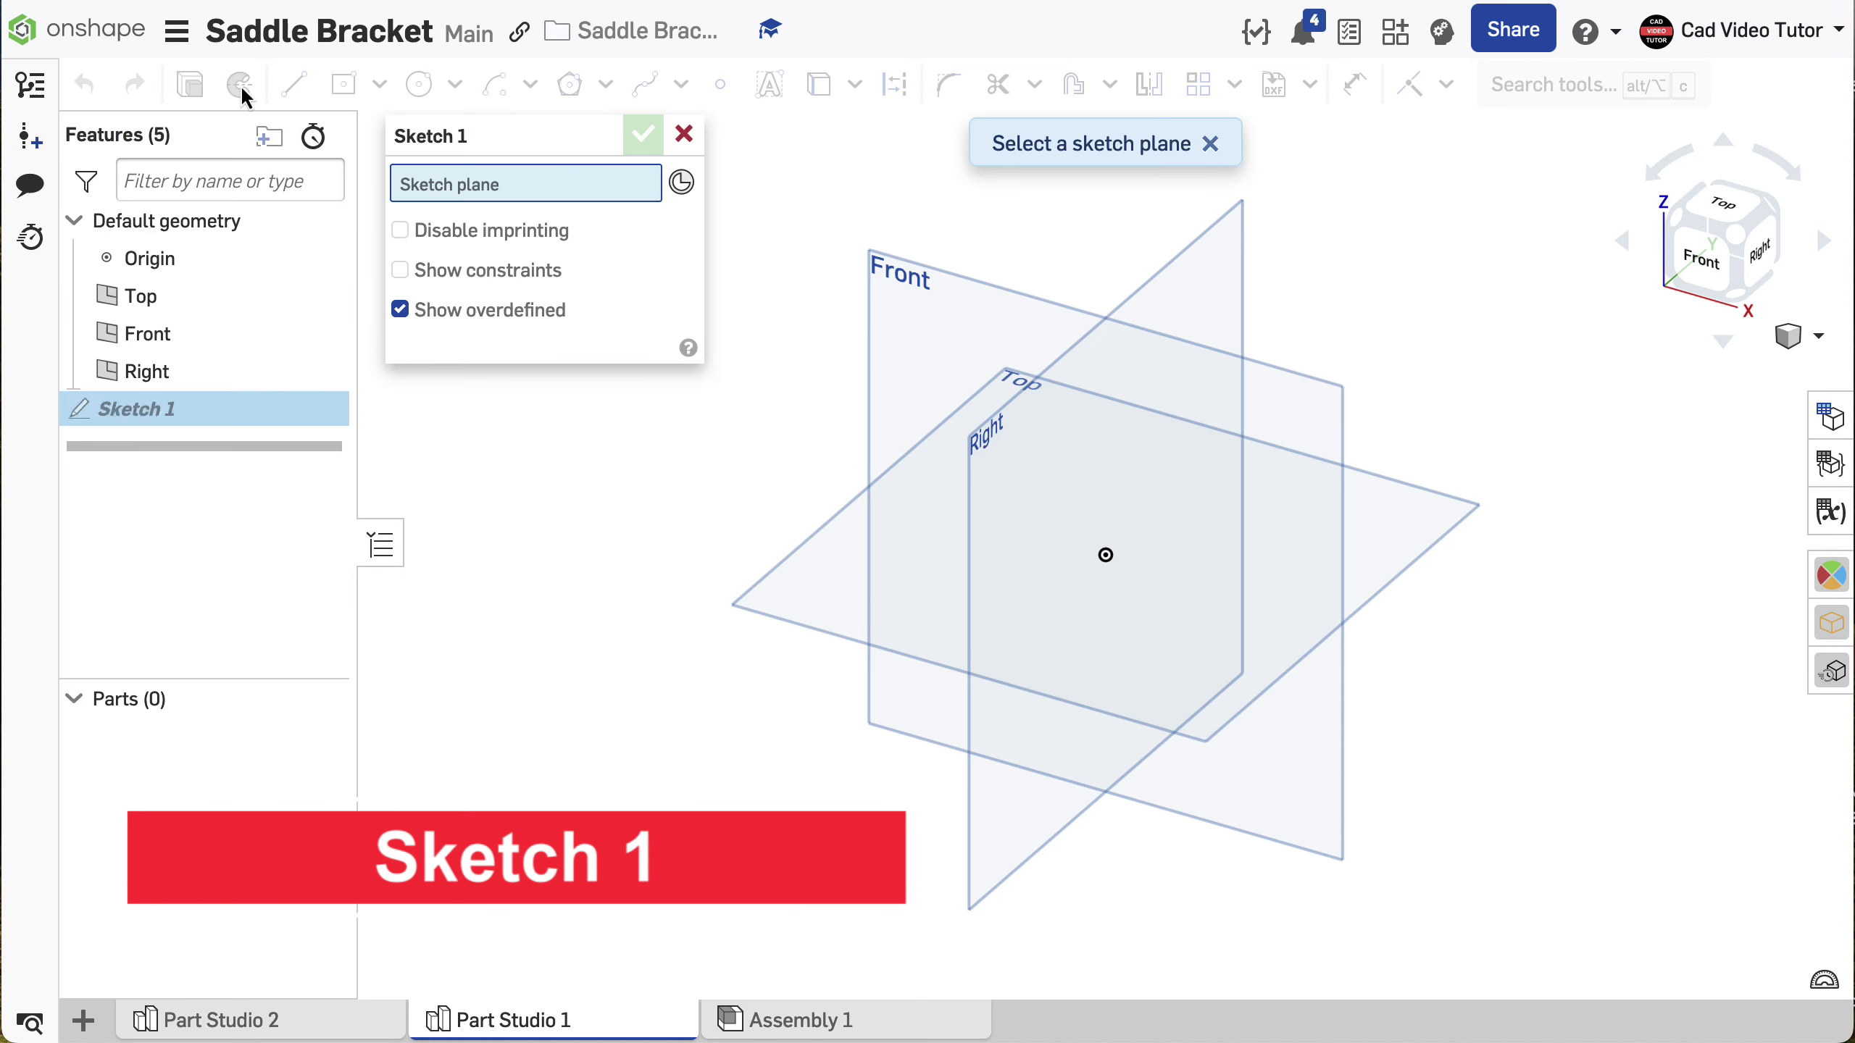
{"action": "left_click", "coordinate": [835, 575]}
{"action": "key", "text": "n"}
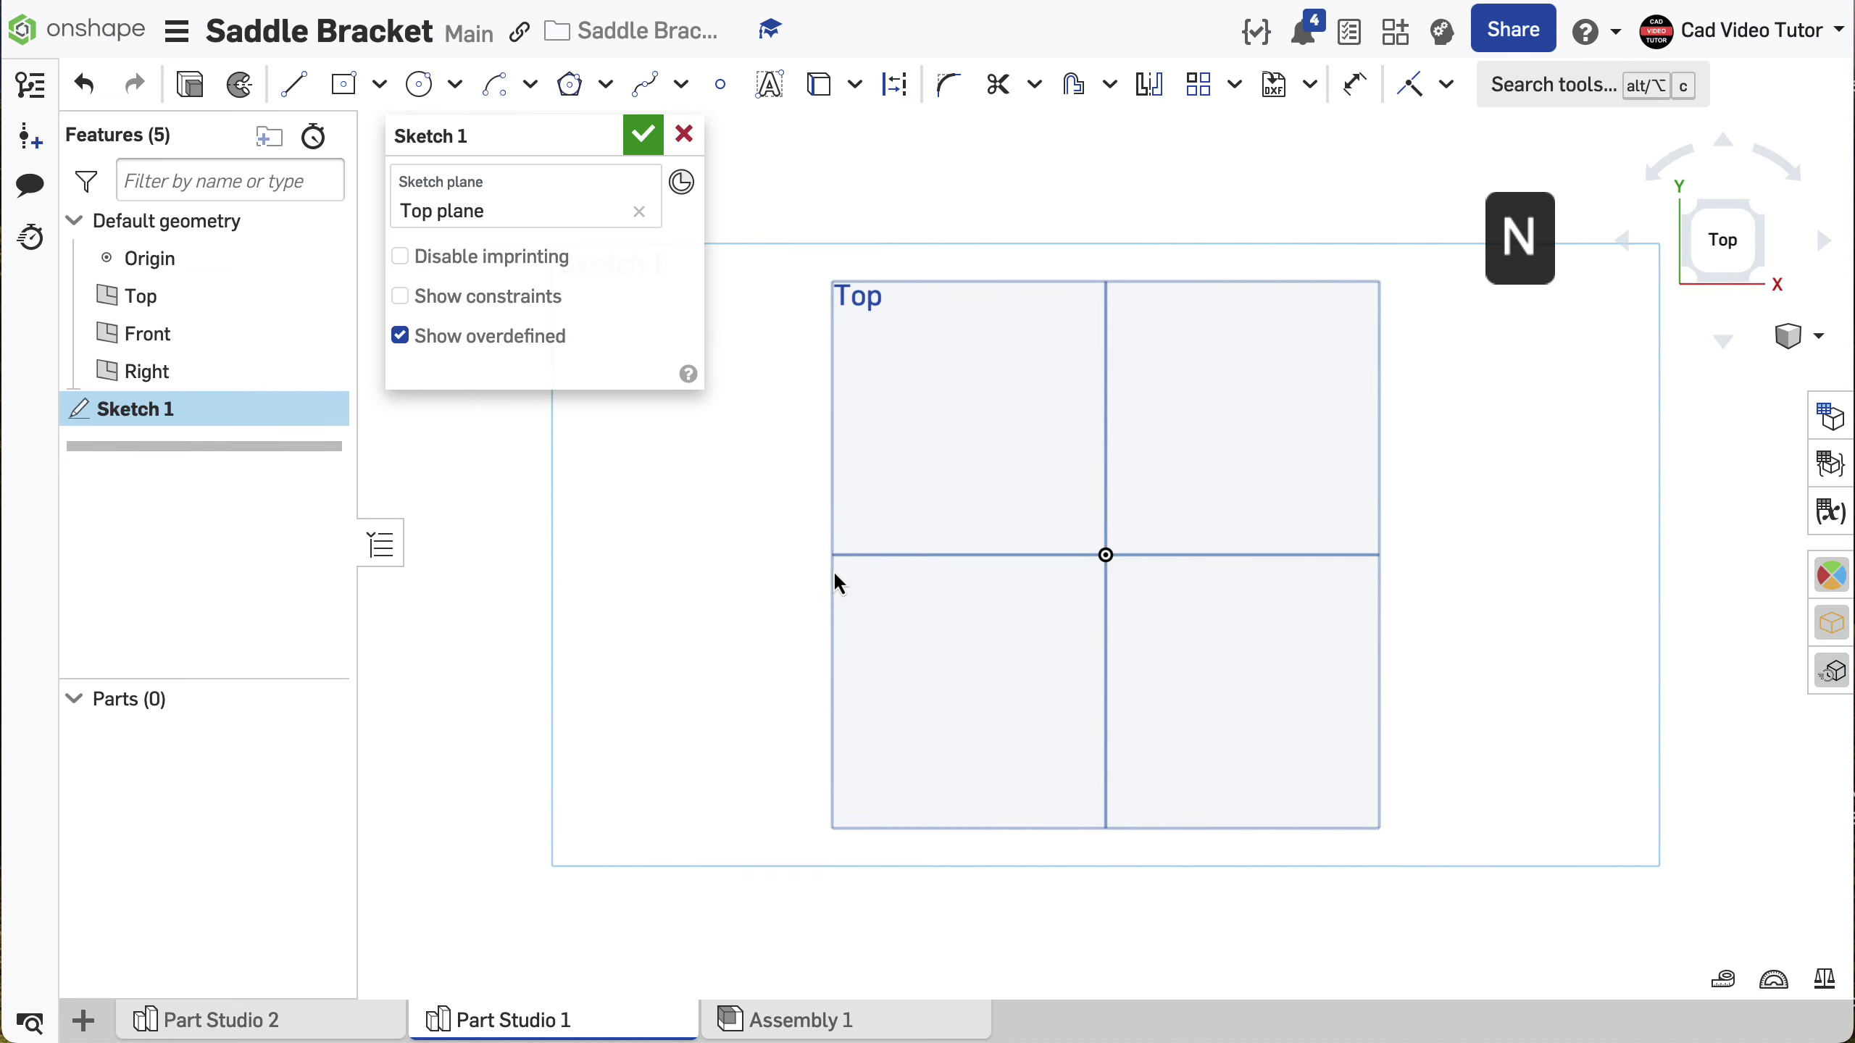
{"action": "key", "text": "p"}
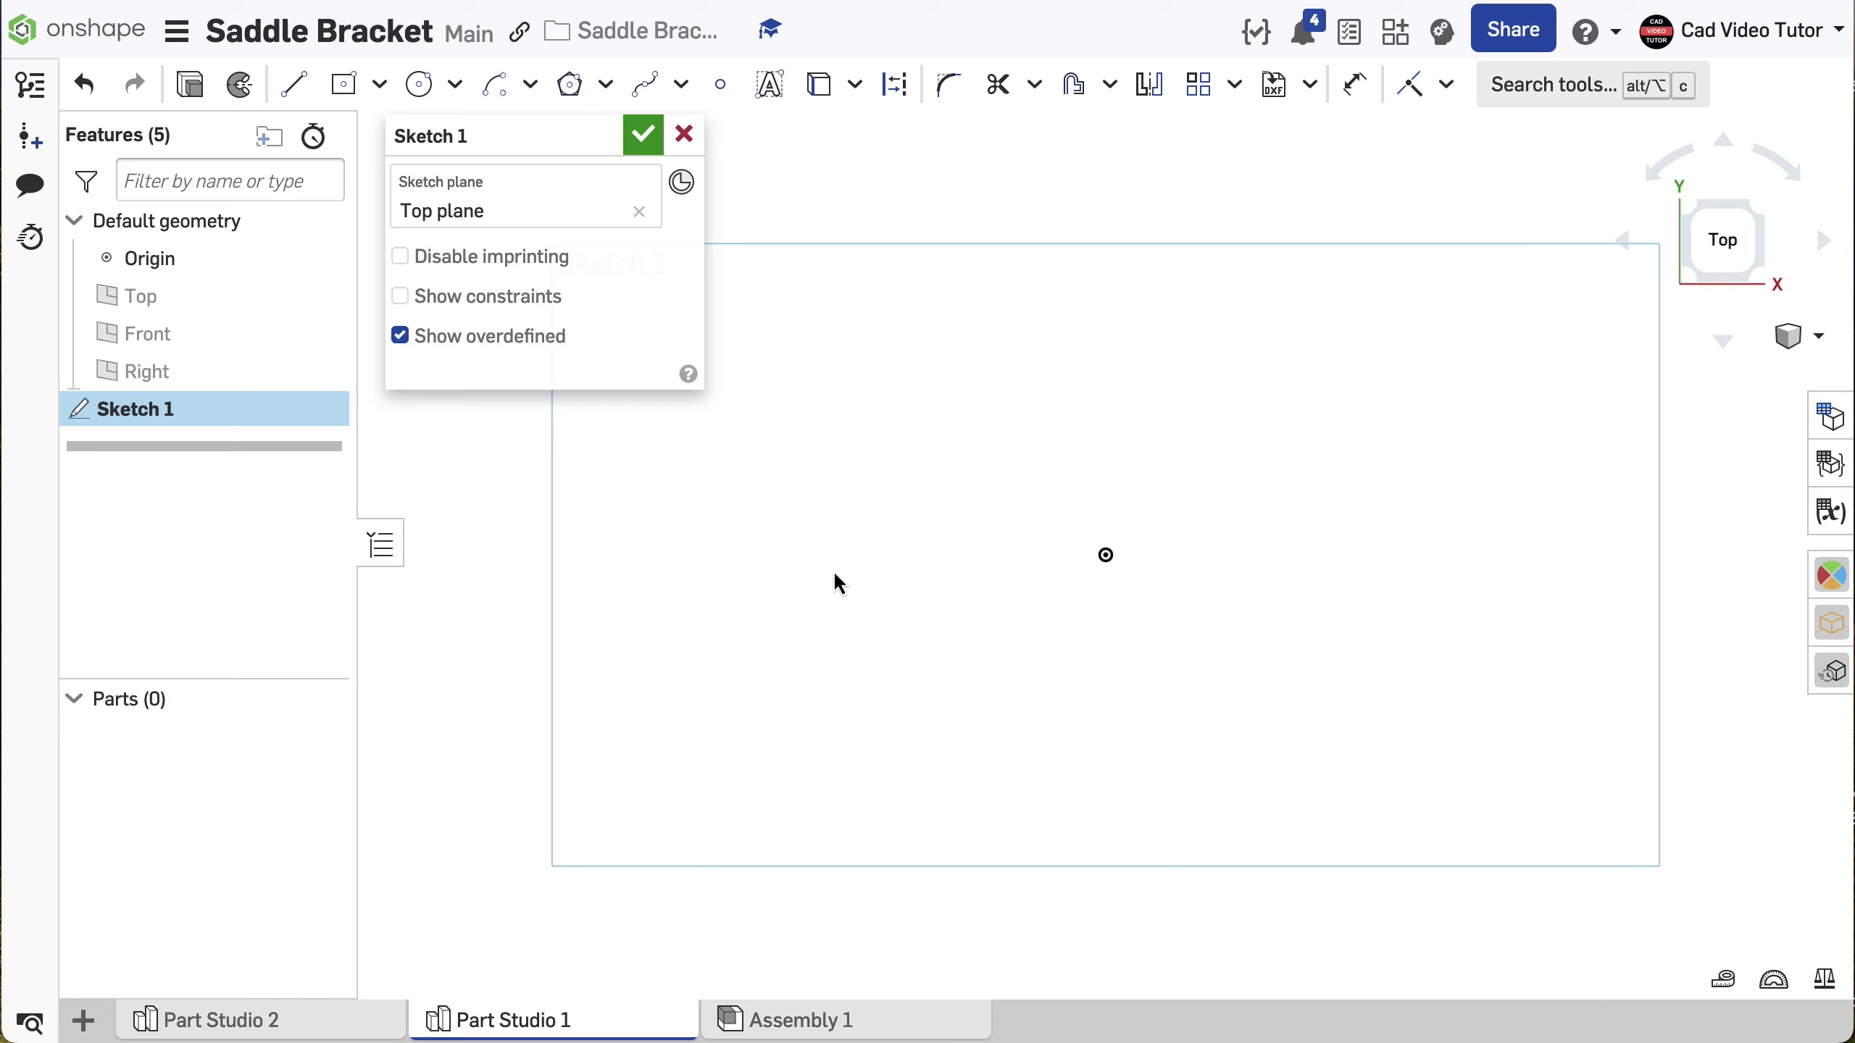
Sketch a center point rectangle on the origin, 5 in wide and 3 in high.
{"action": "left_click", "coordinate": [381, 84]}
{"action": "left_click", "coordinate": [372, 187]}
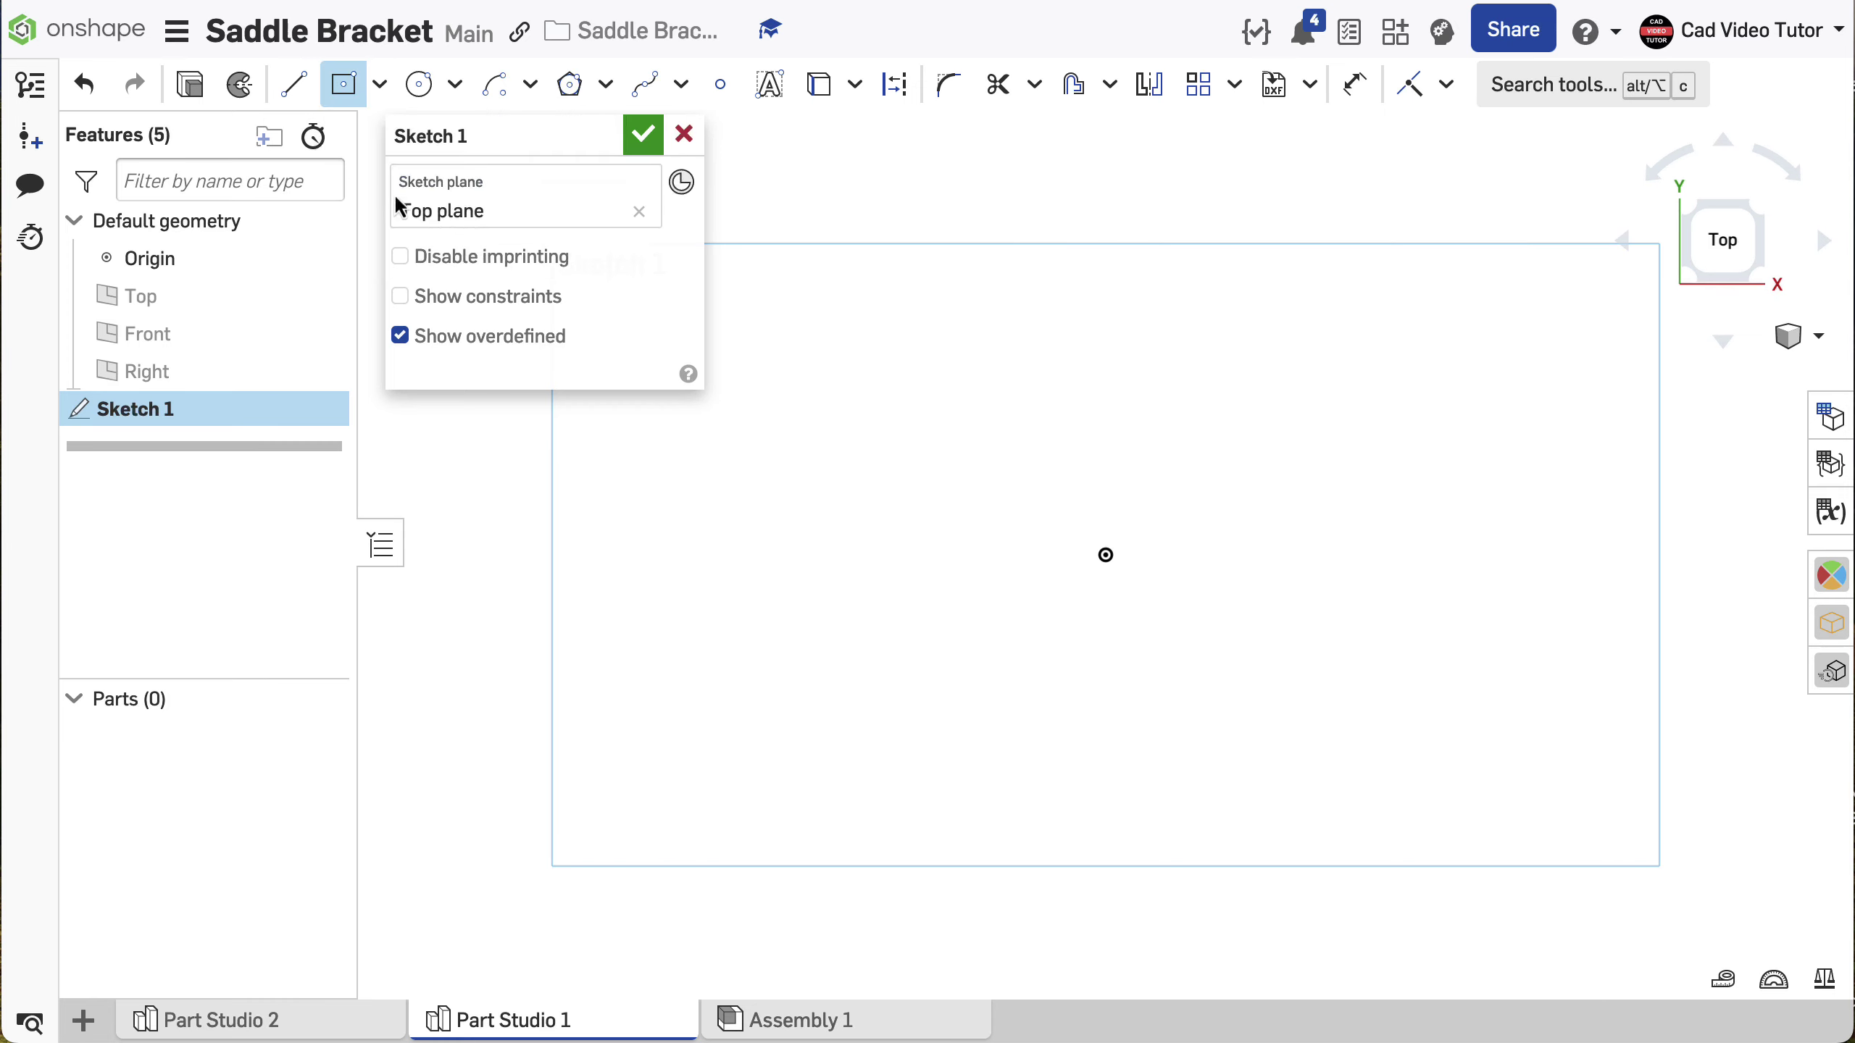
{"action": "left_click", "coordinate": [1107, 555]}
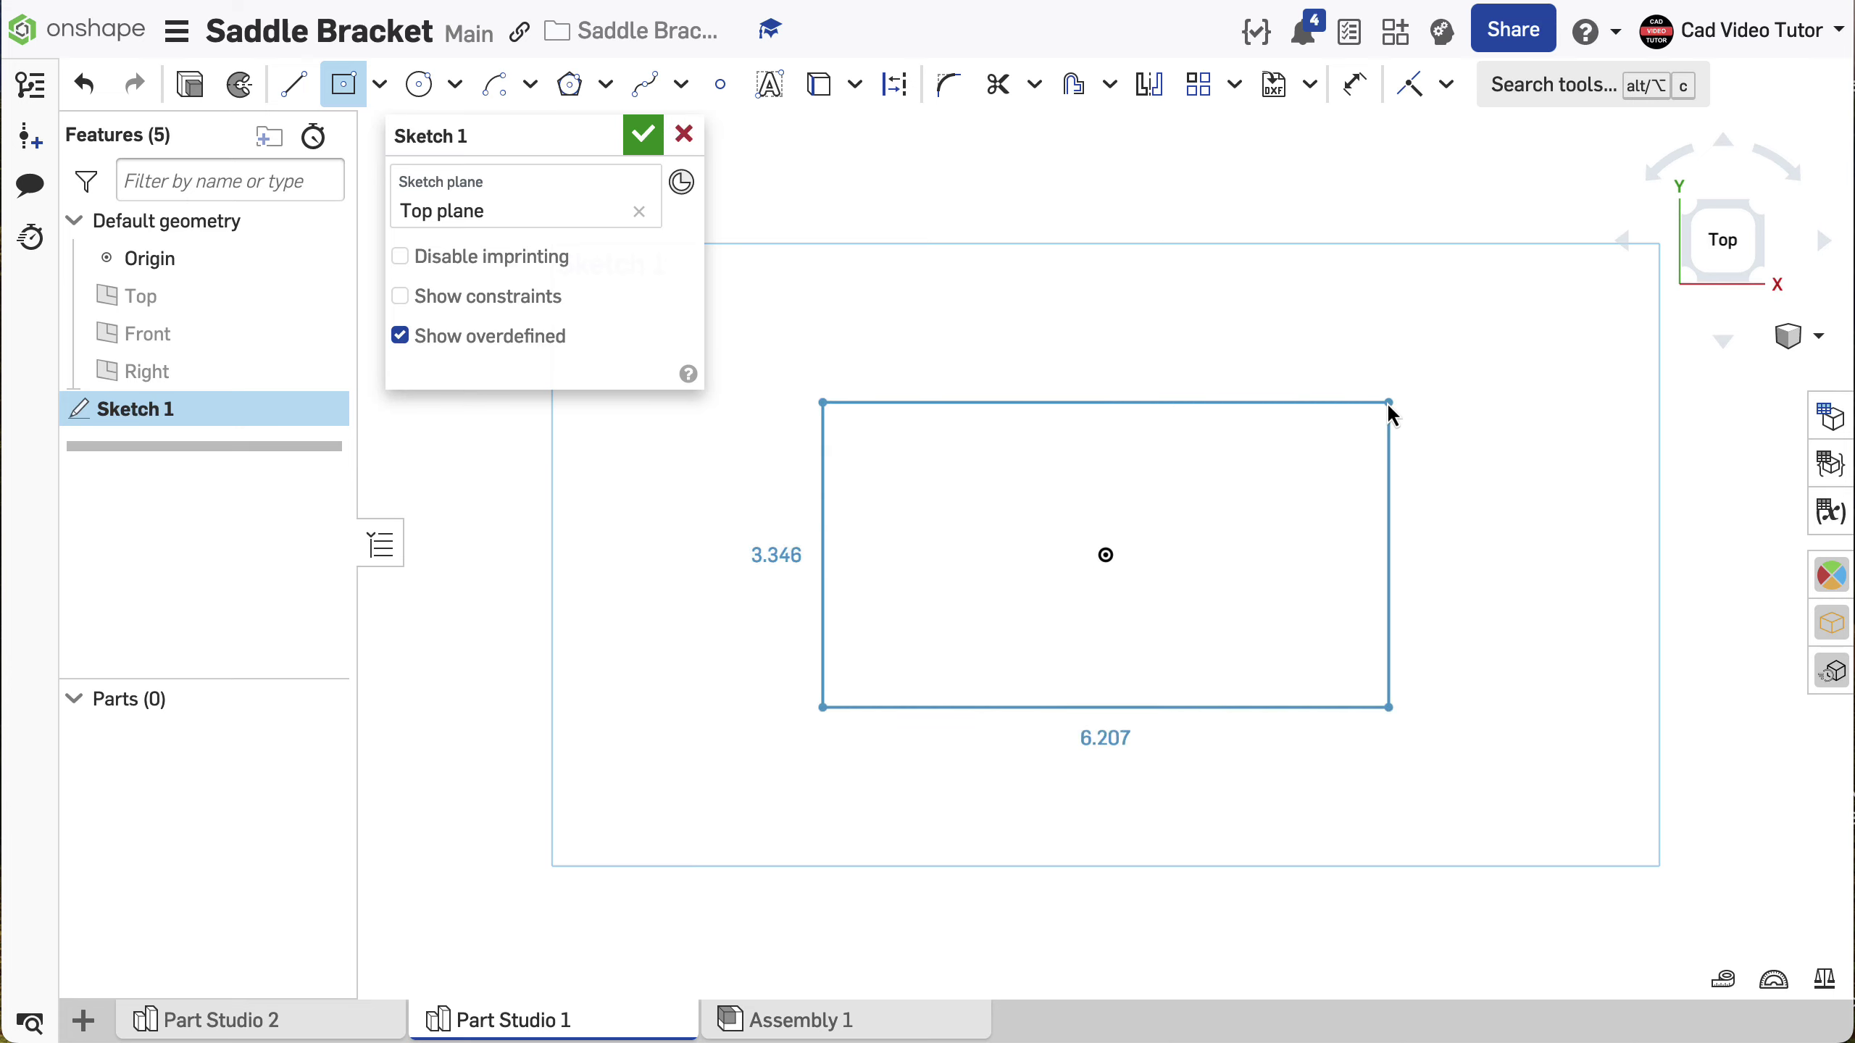
{"action": "left_click", "coordinate": [1390, 403]}
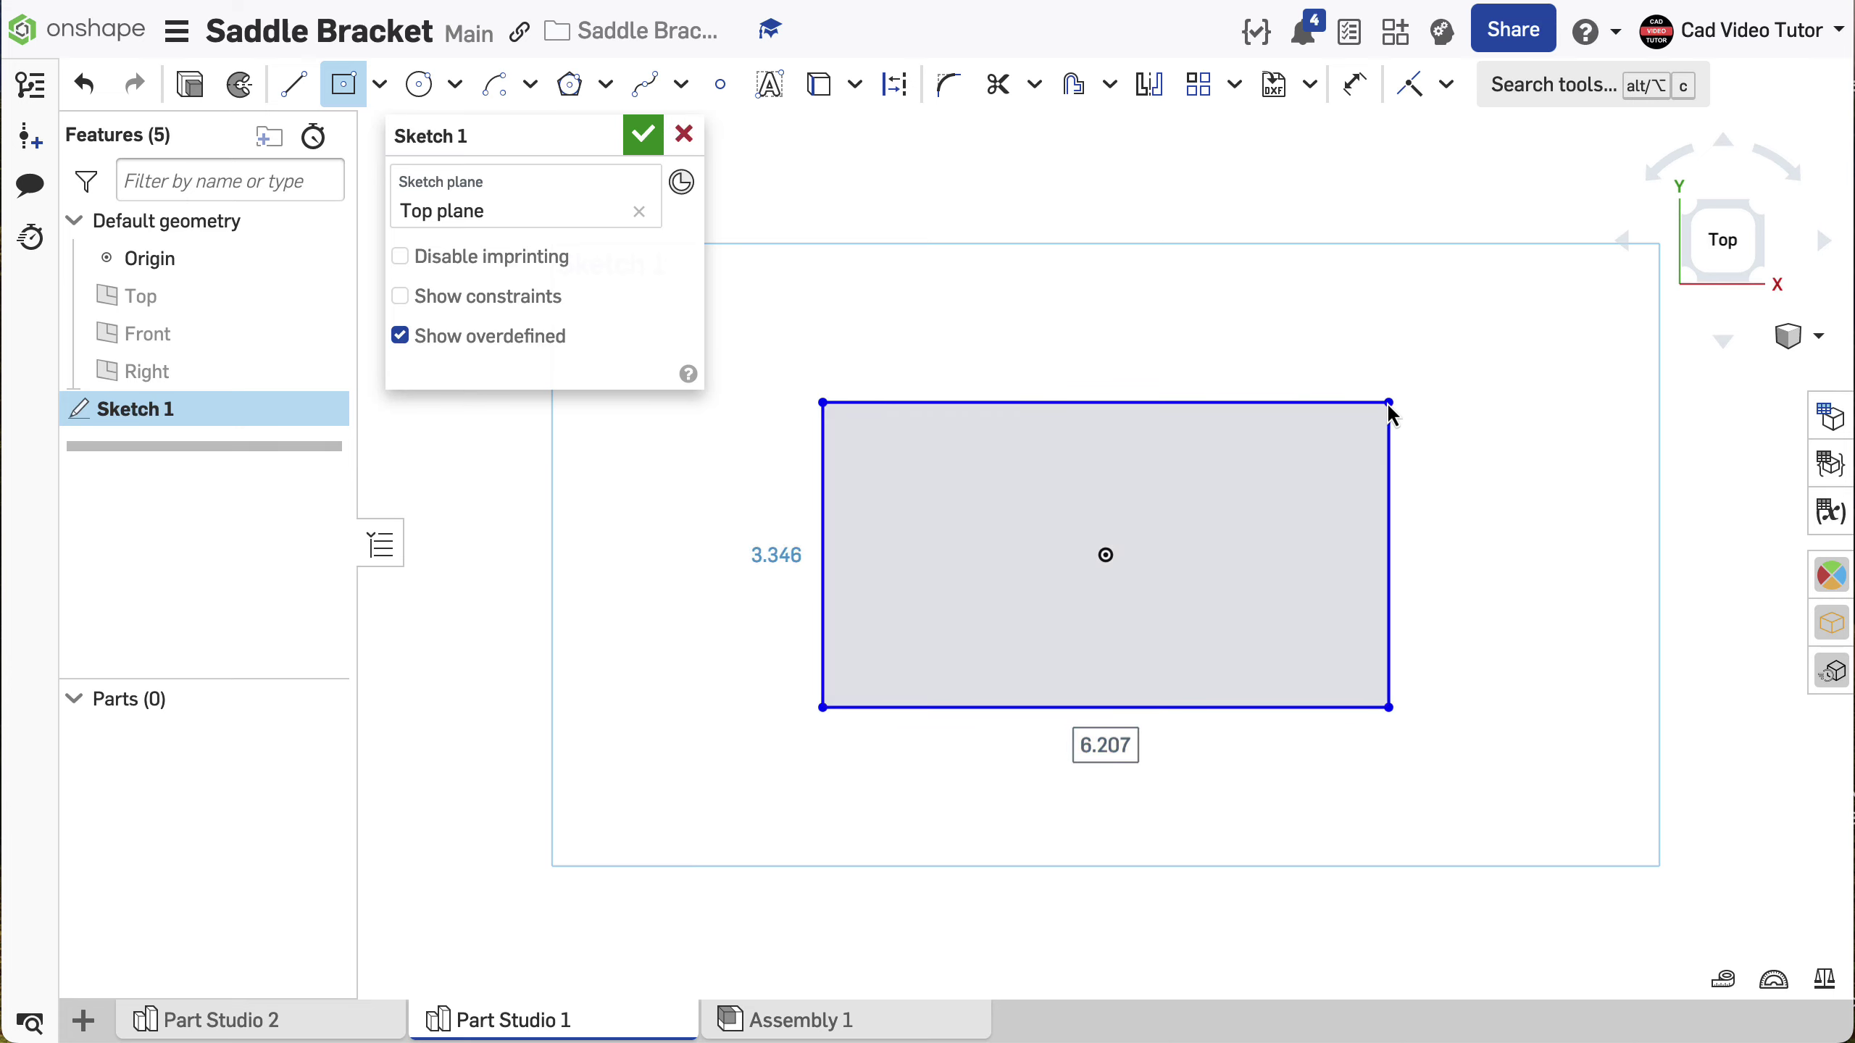
{"action": "type", "text": "5"}
{"action": "key", "text": "Return"}
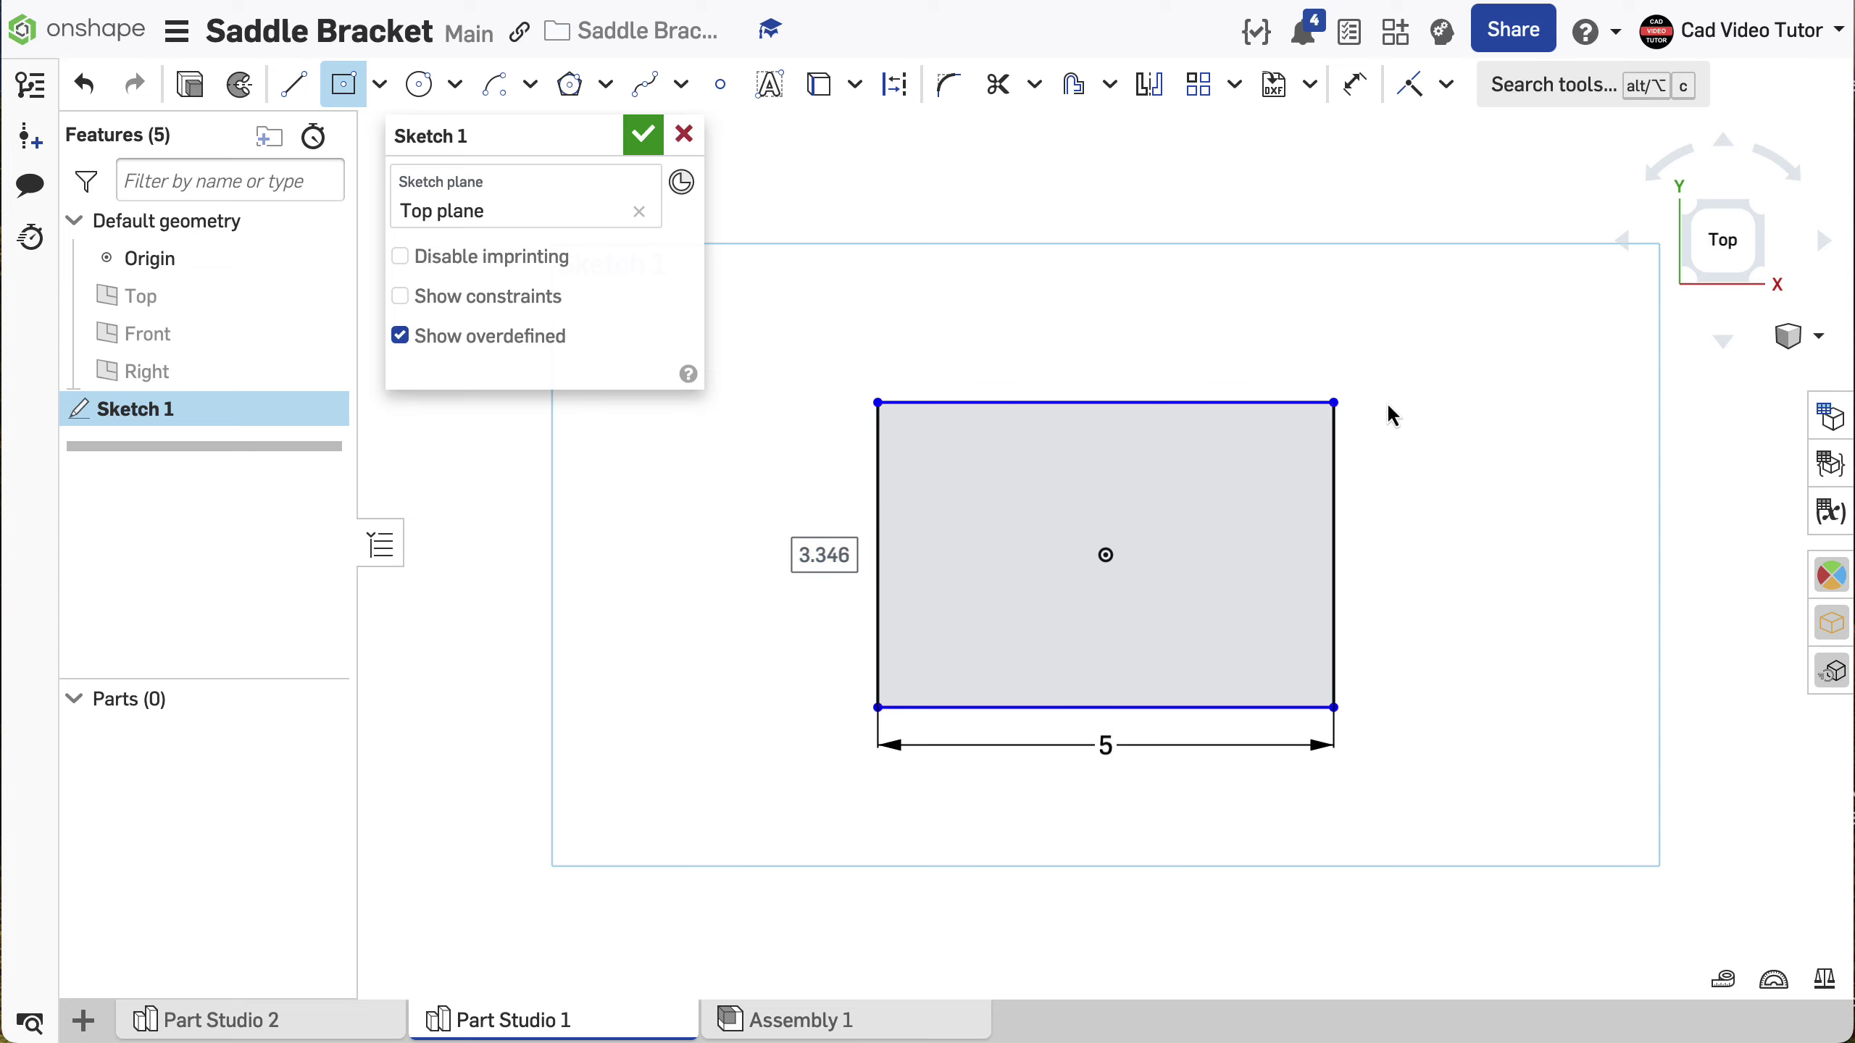
{"action": "type", "text": "3"}
{"action": "key", "text": "Return"}
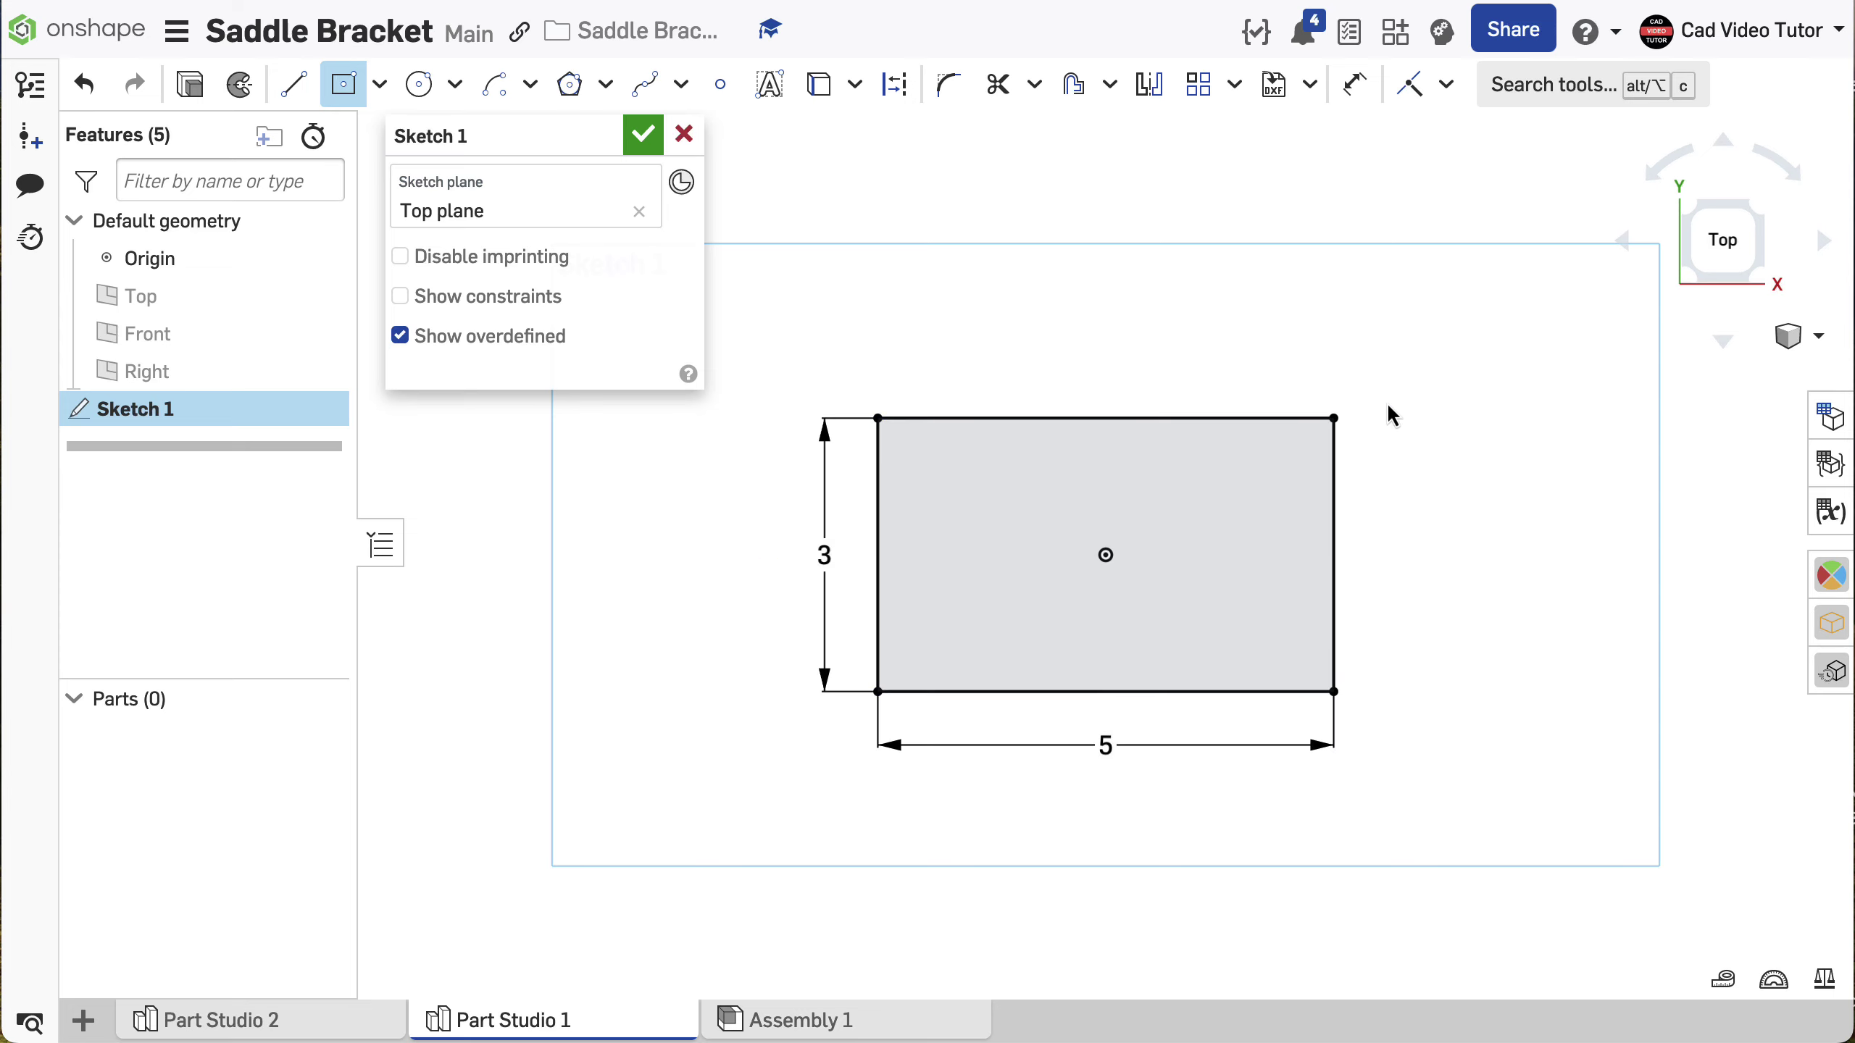
Sketch a center point circle on the origin with a diameter of 1.25 in.
{"action": "left_click", "coordinate": [455, 86]}
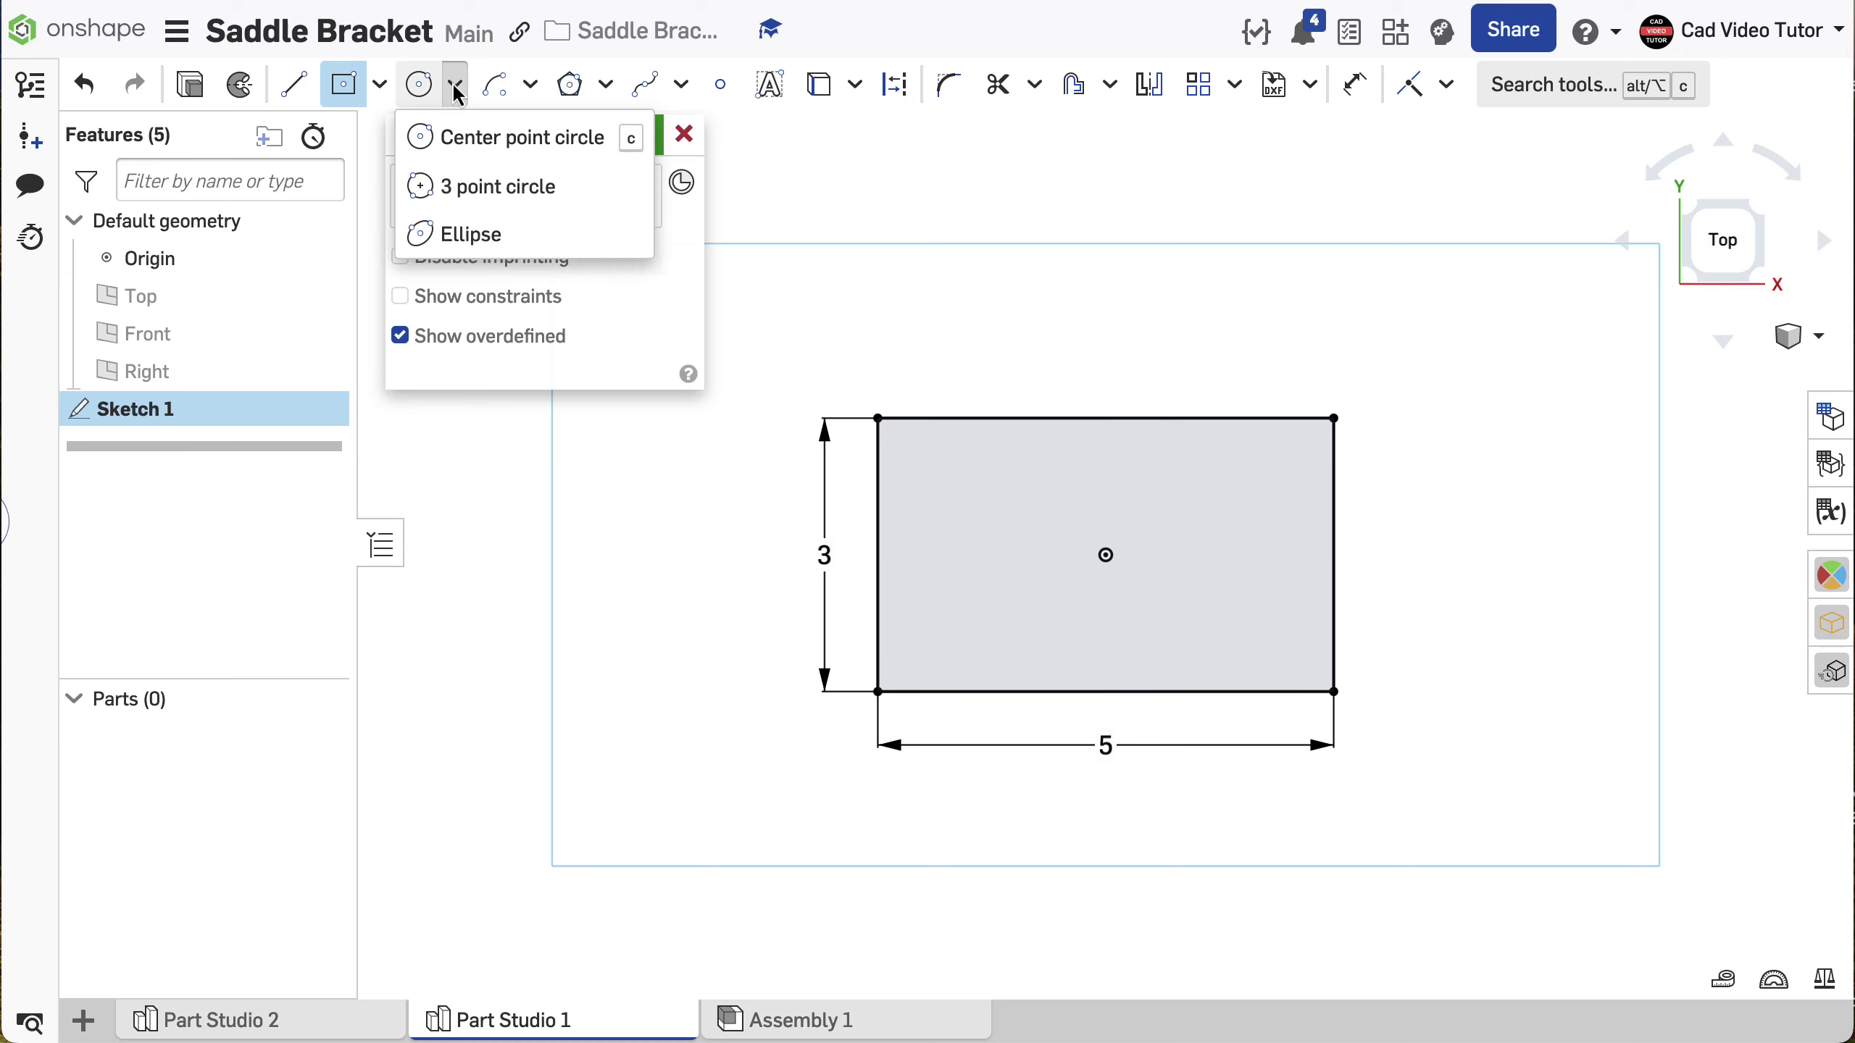
{"action": "left_click", "coordinate": [464, 153]}
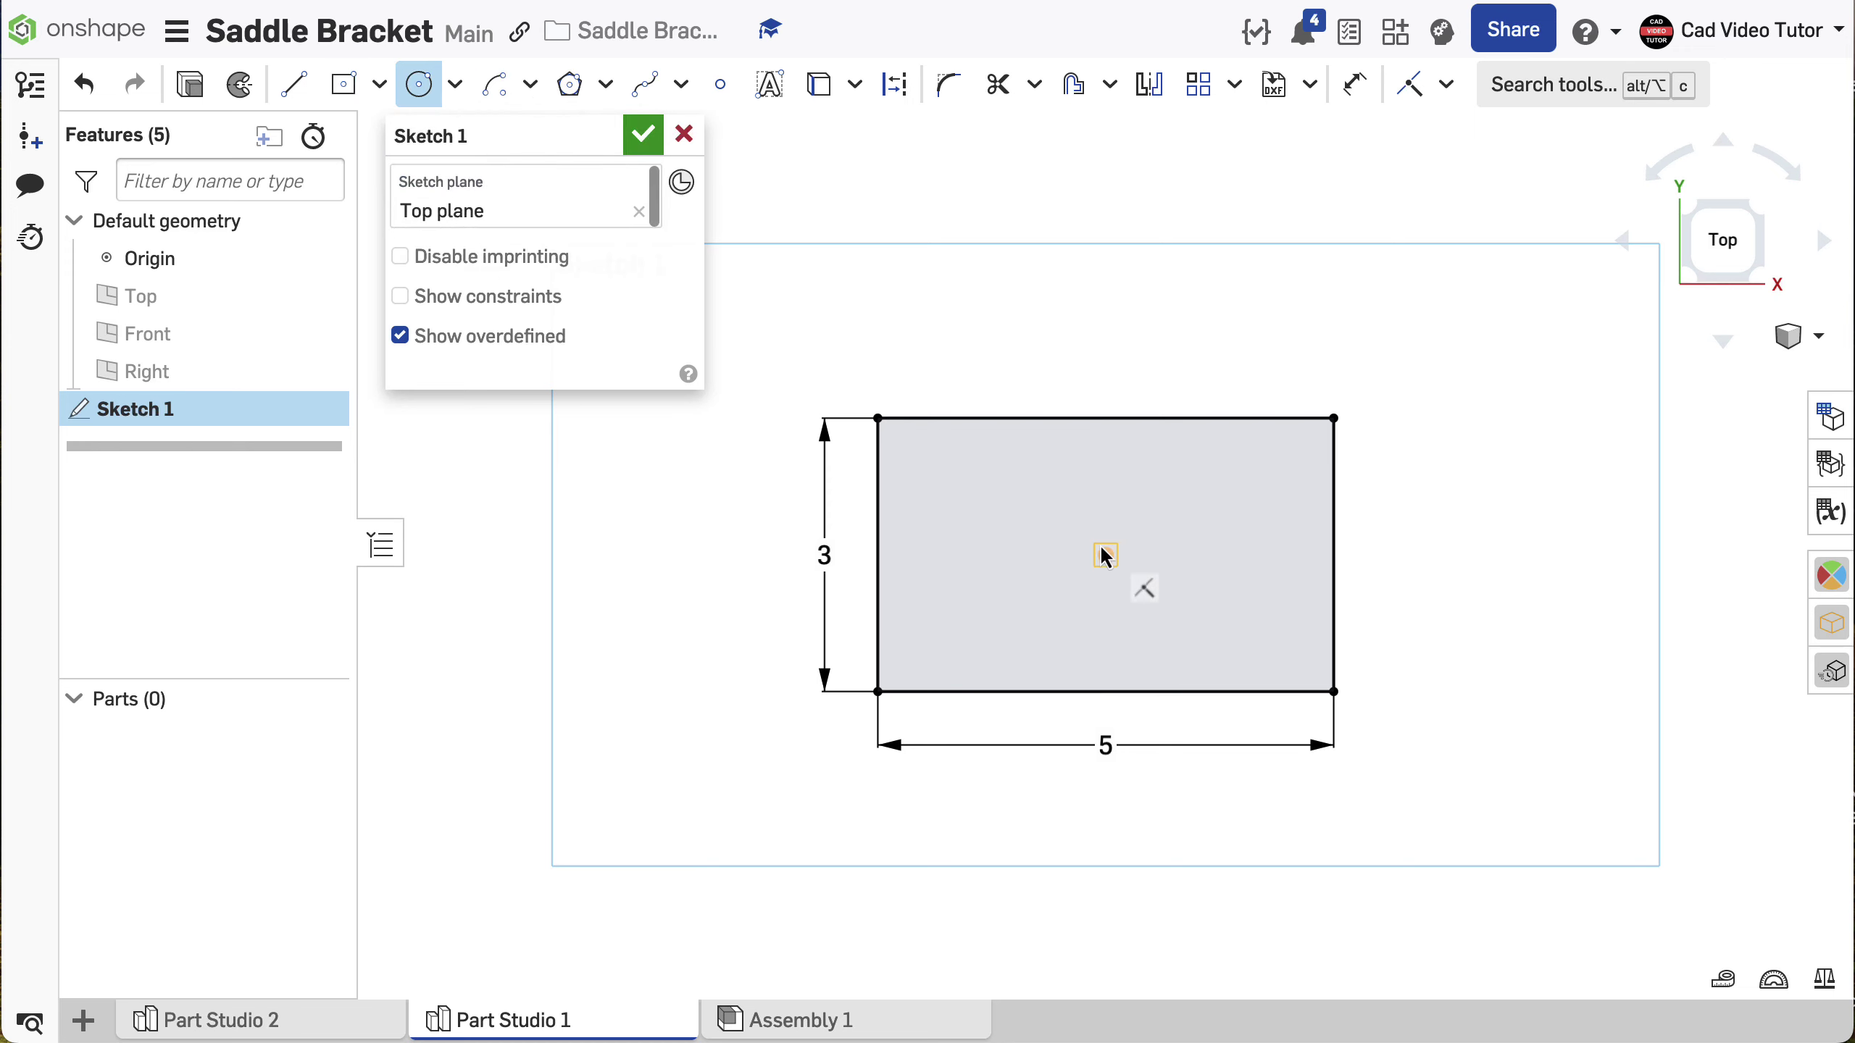
{"action": "scroll", "coordinate": [1117, 568], "scroll_direction": "up", "scroll_amount": 3}
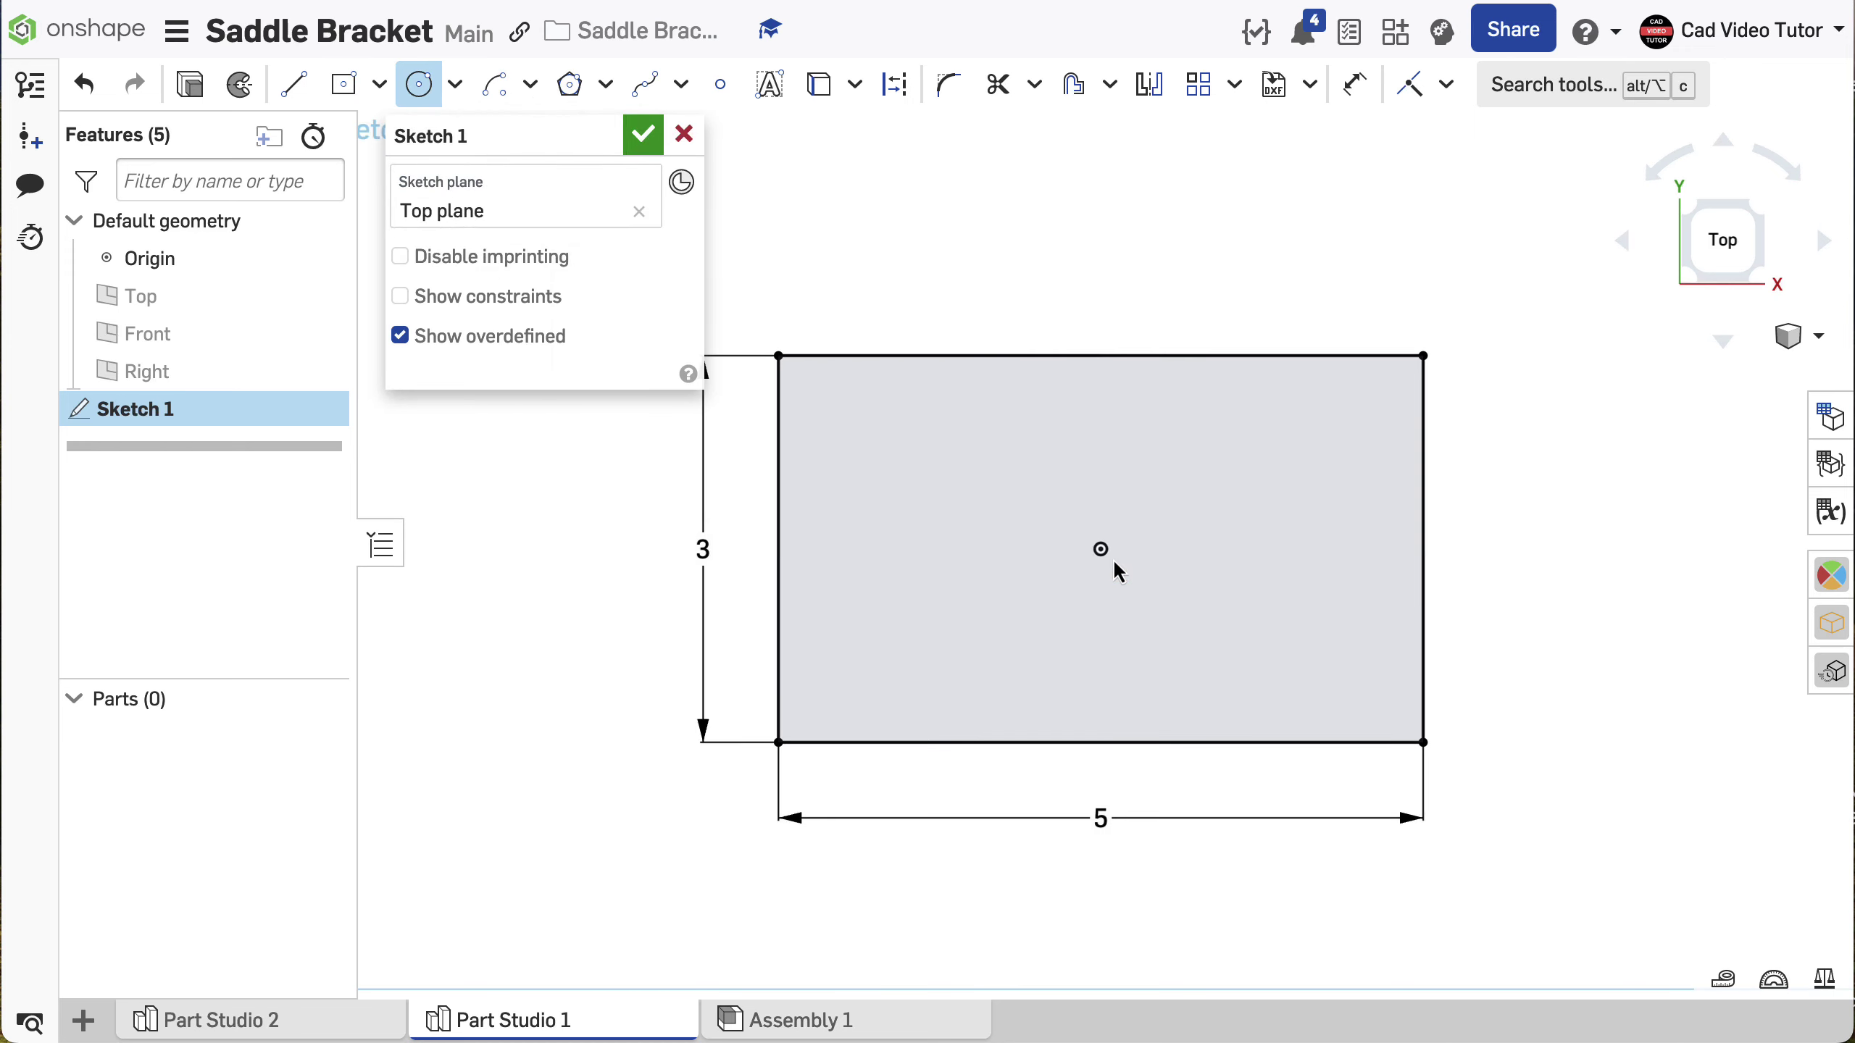
{"action": "left_click", "coordinate": [1101, 548]}
{"action": "left_click", "coordinate": [1186, 509]}
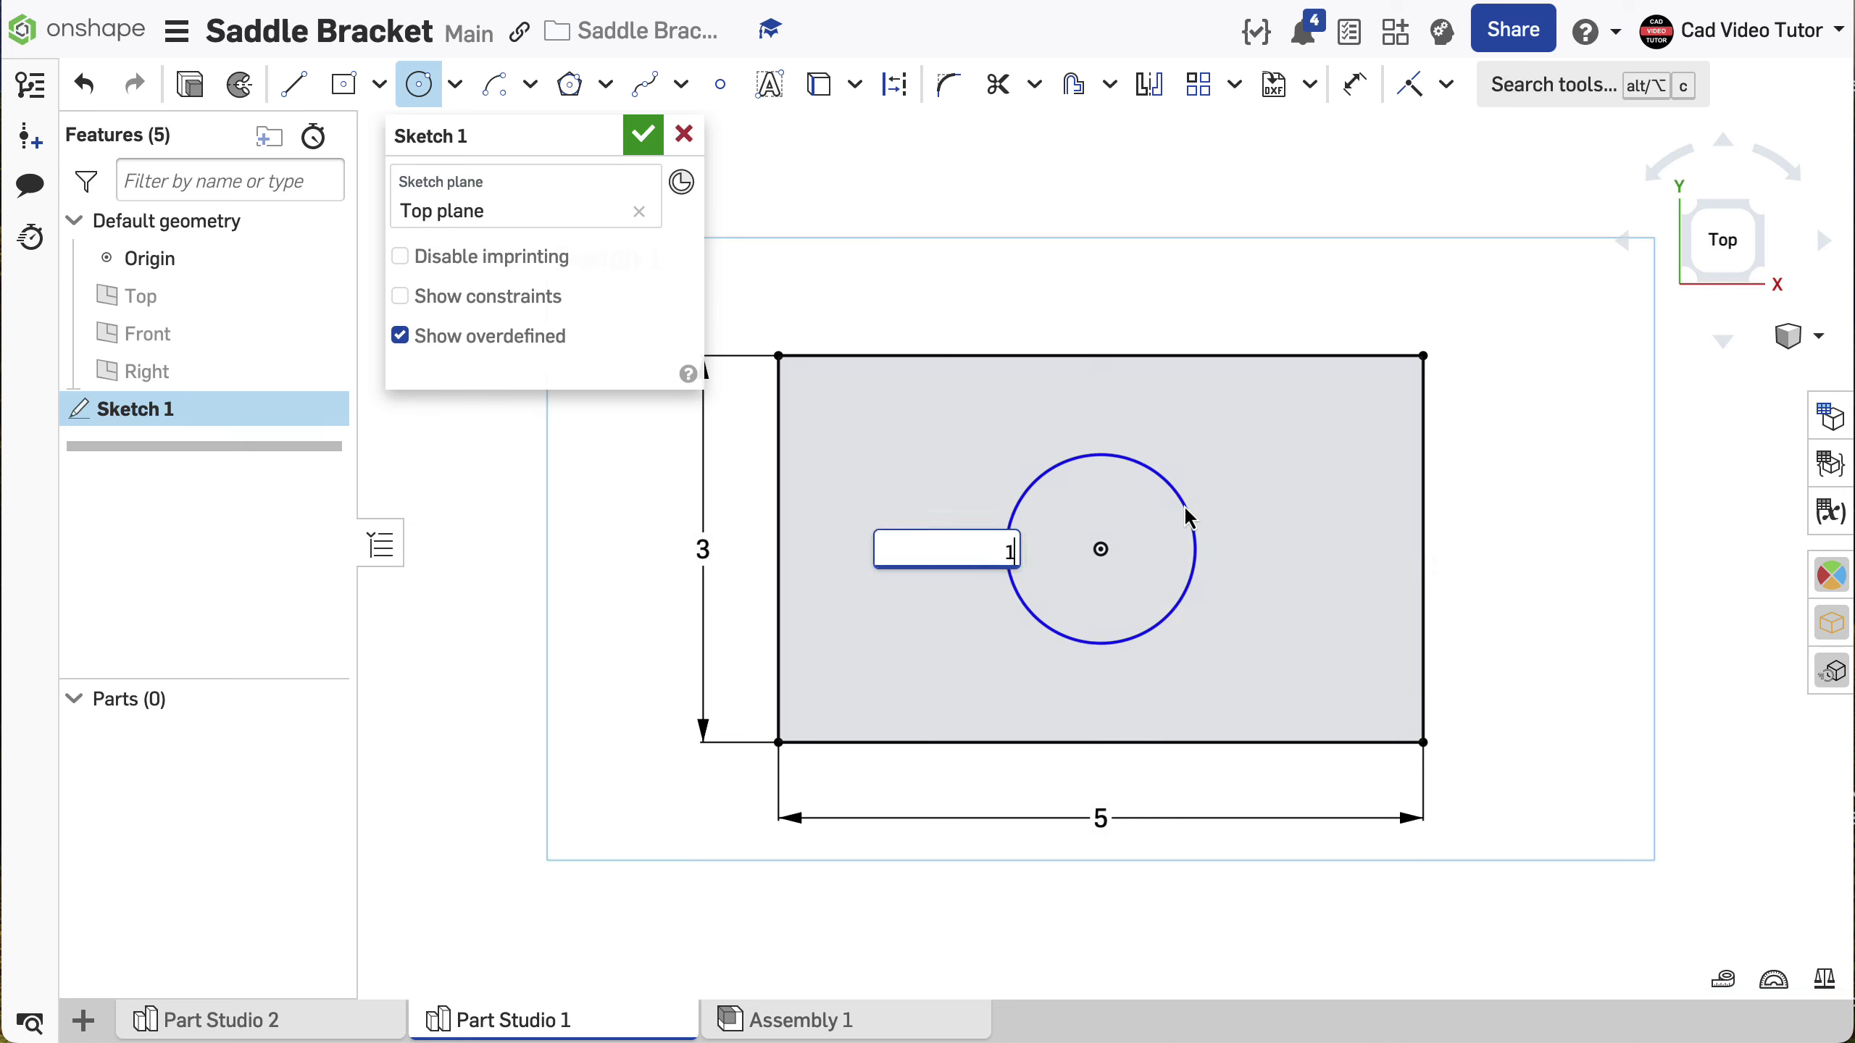
{"action": "type", "text": "1.25"}
{"action": "key", "text": "Return"}
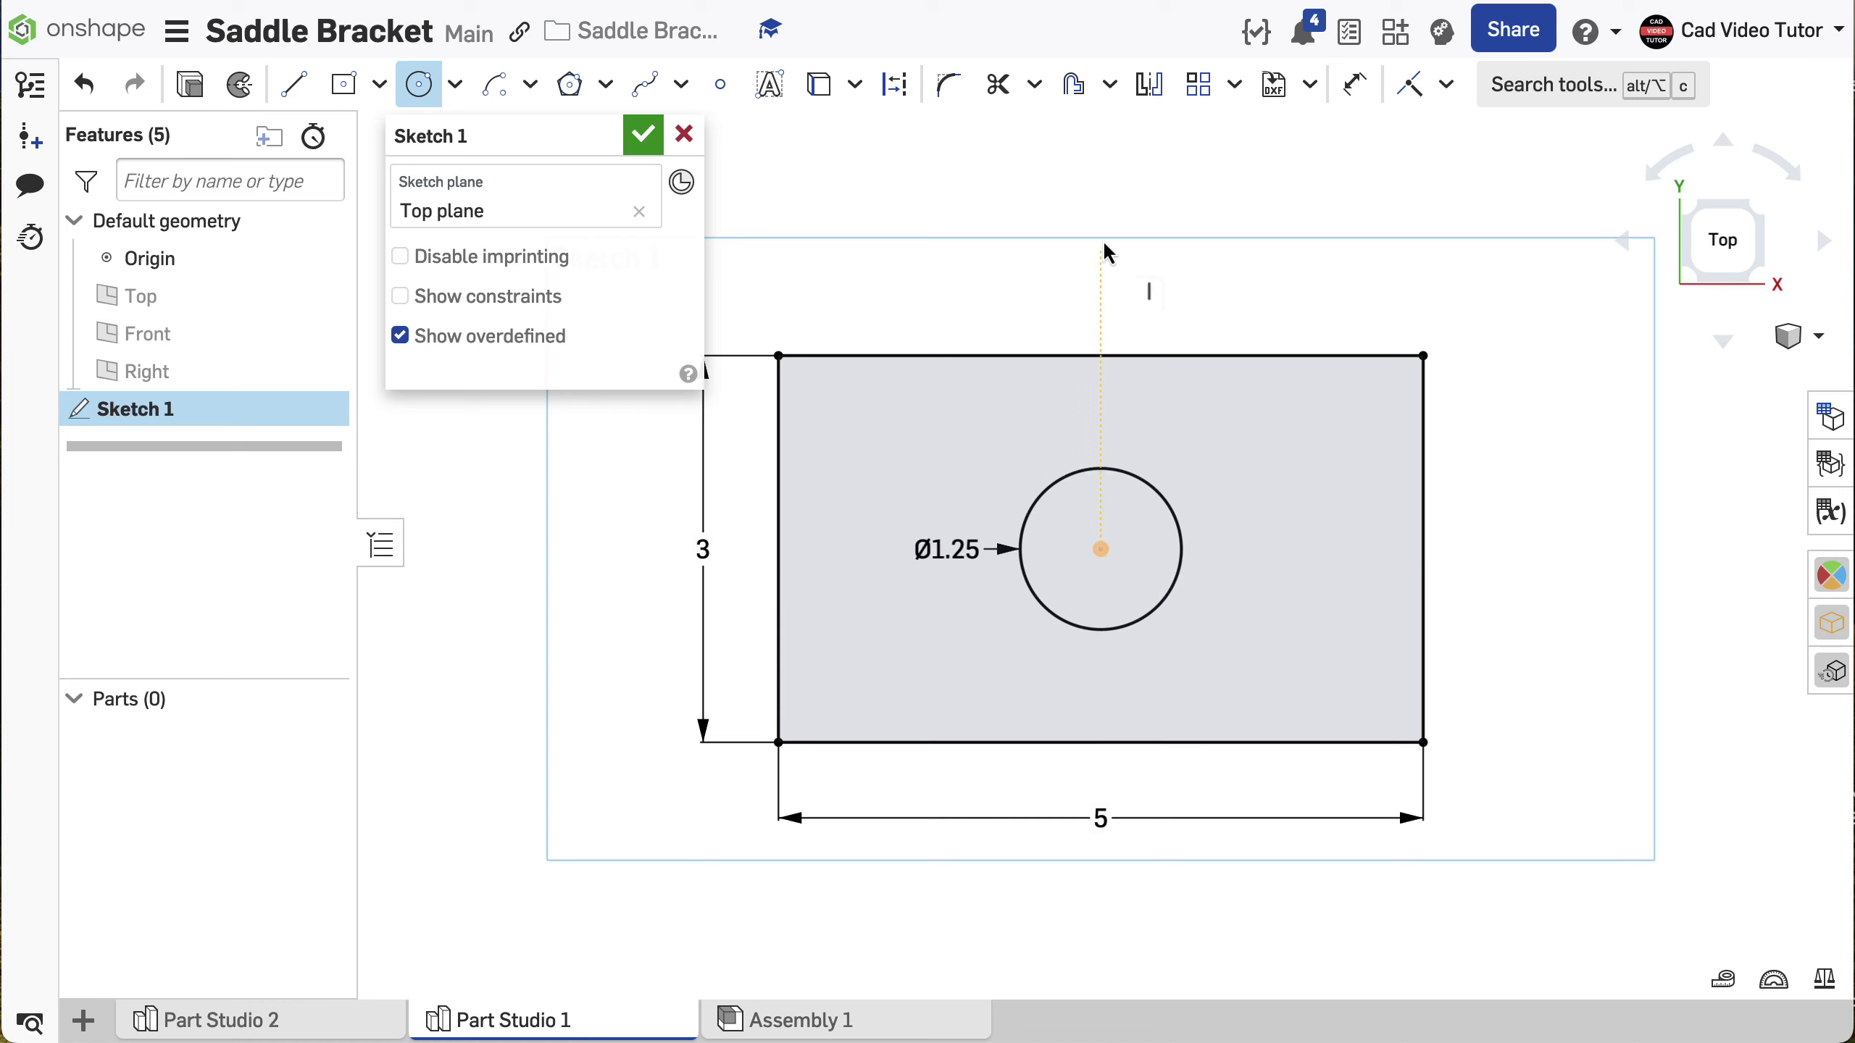
Offset the rectangle's right edge inward by 0.5 in.
{"action": "left_click", "coordinate": [1109, 84]}
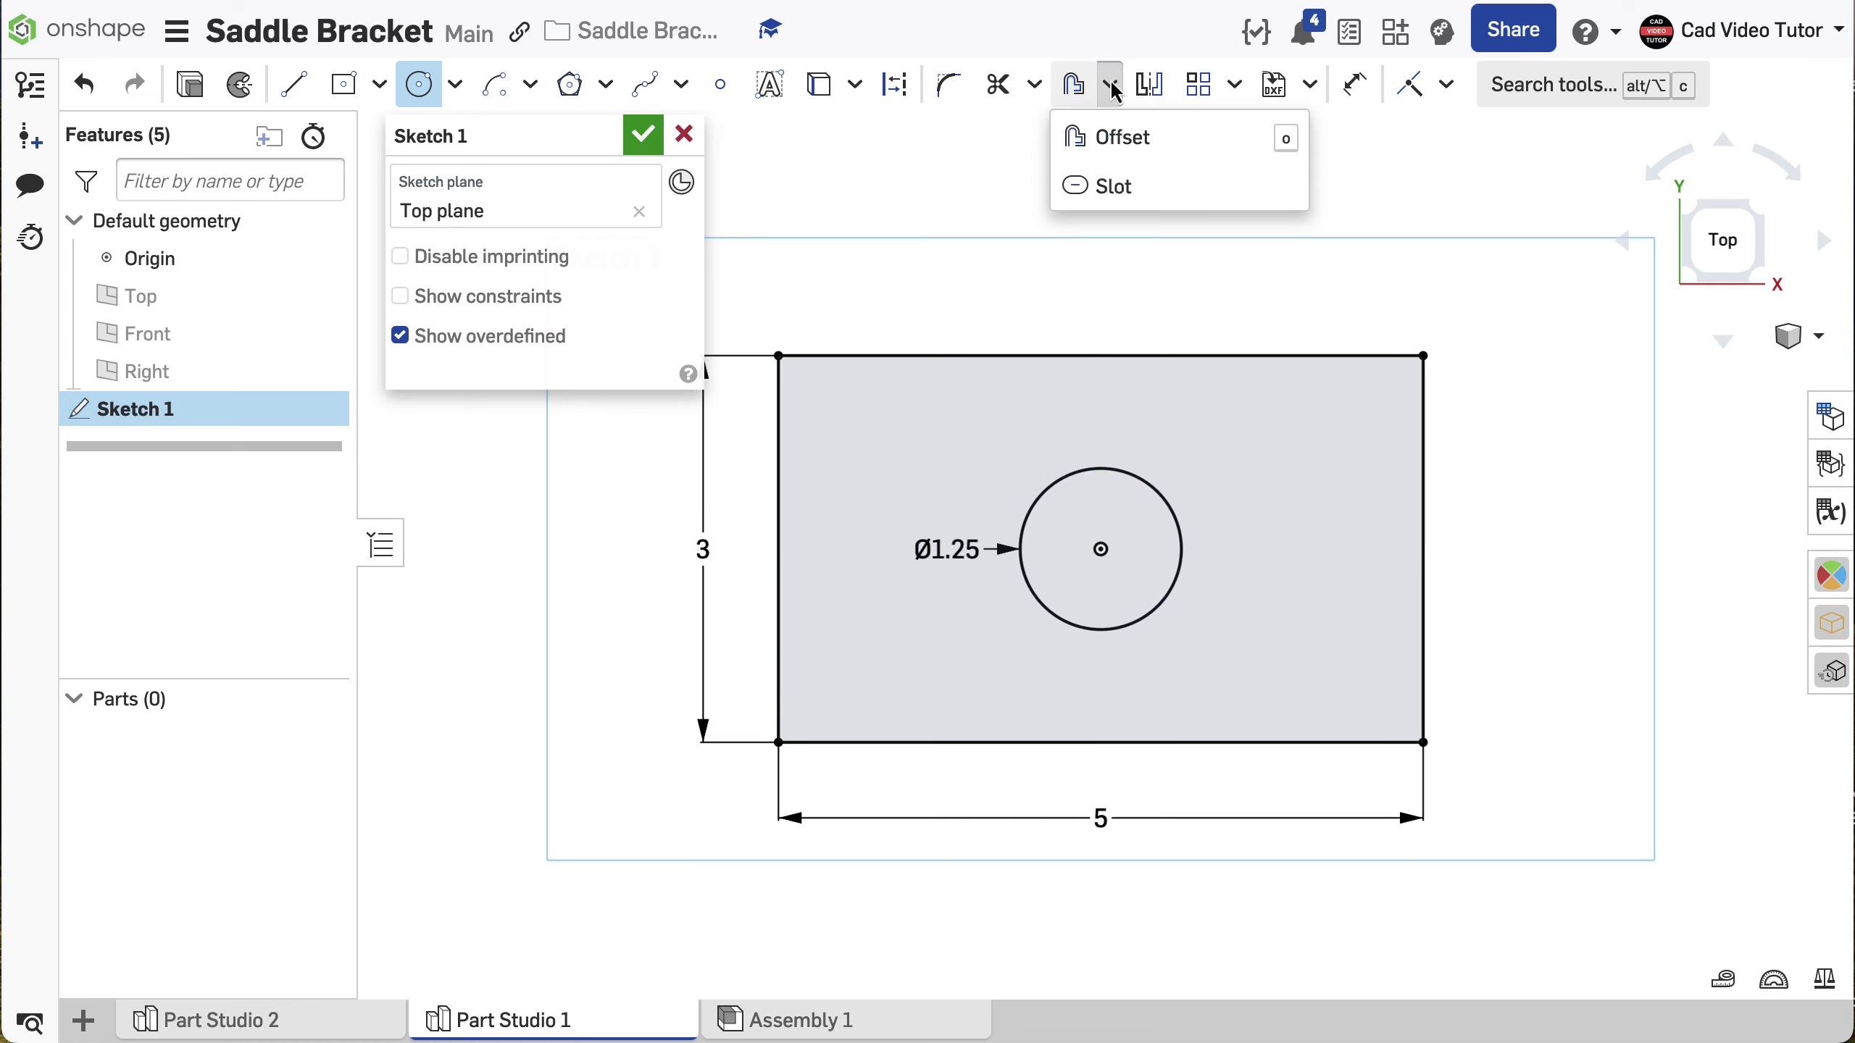
{"action": "left_click", "coordinate": [1099, 139]}
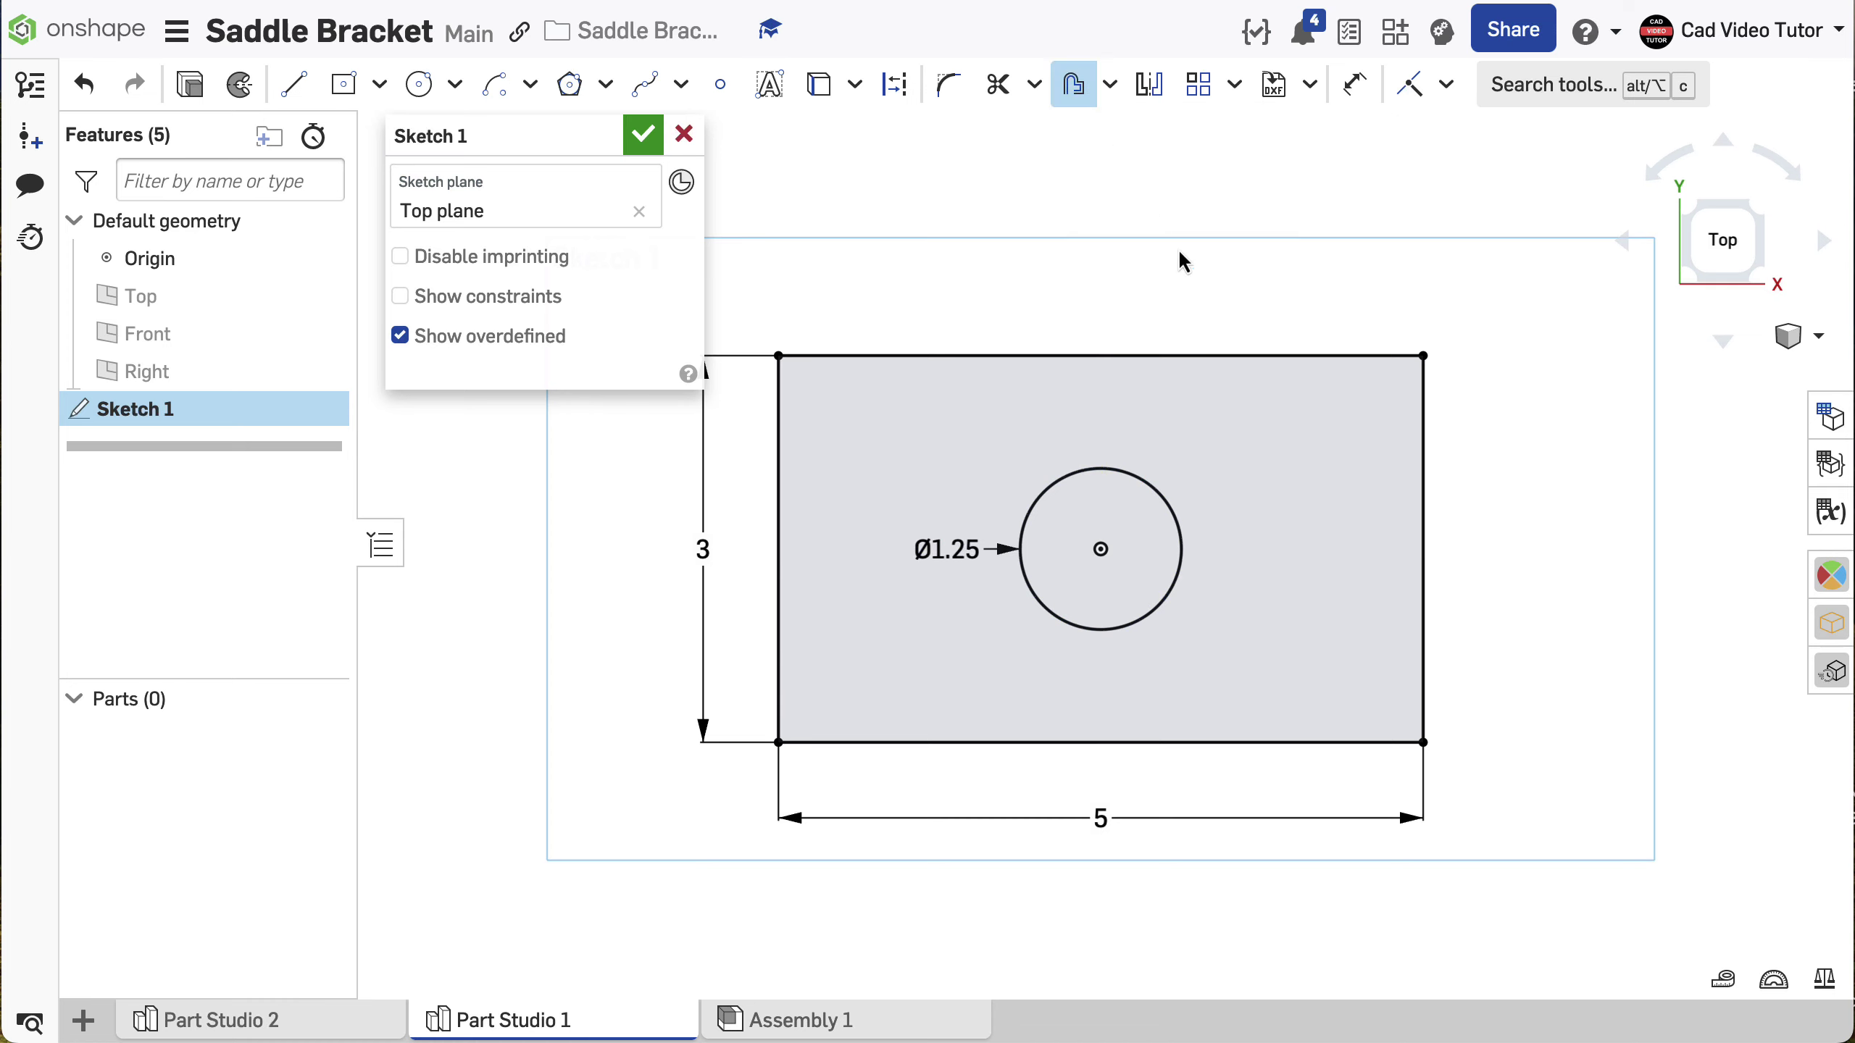
{"action": "left_click", "coordinate": [1425, 525]}
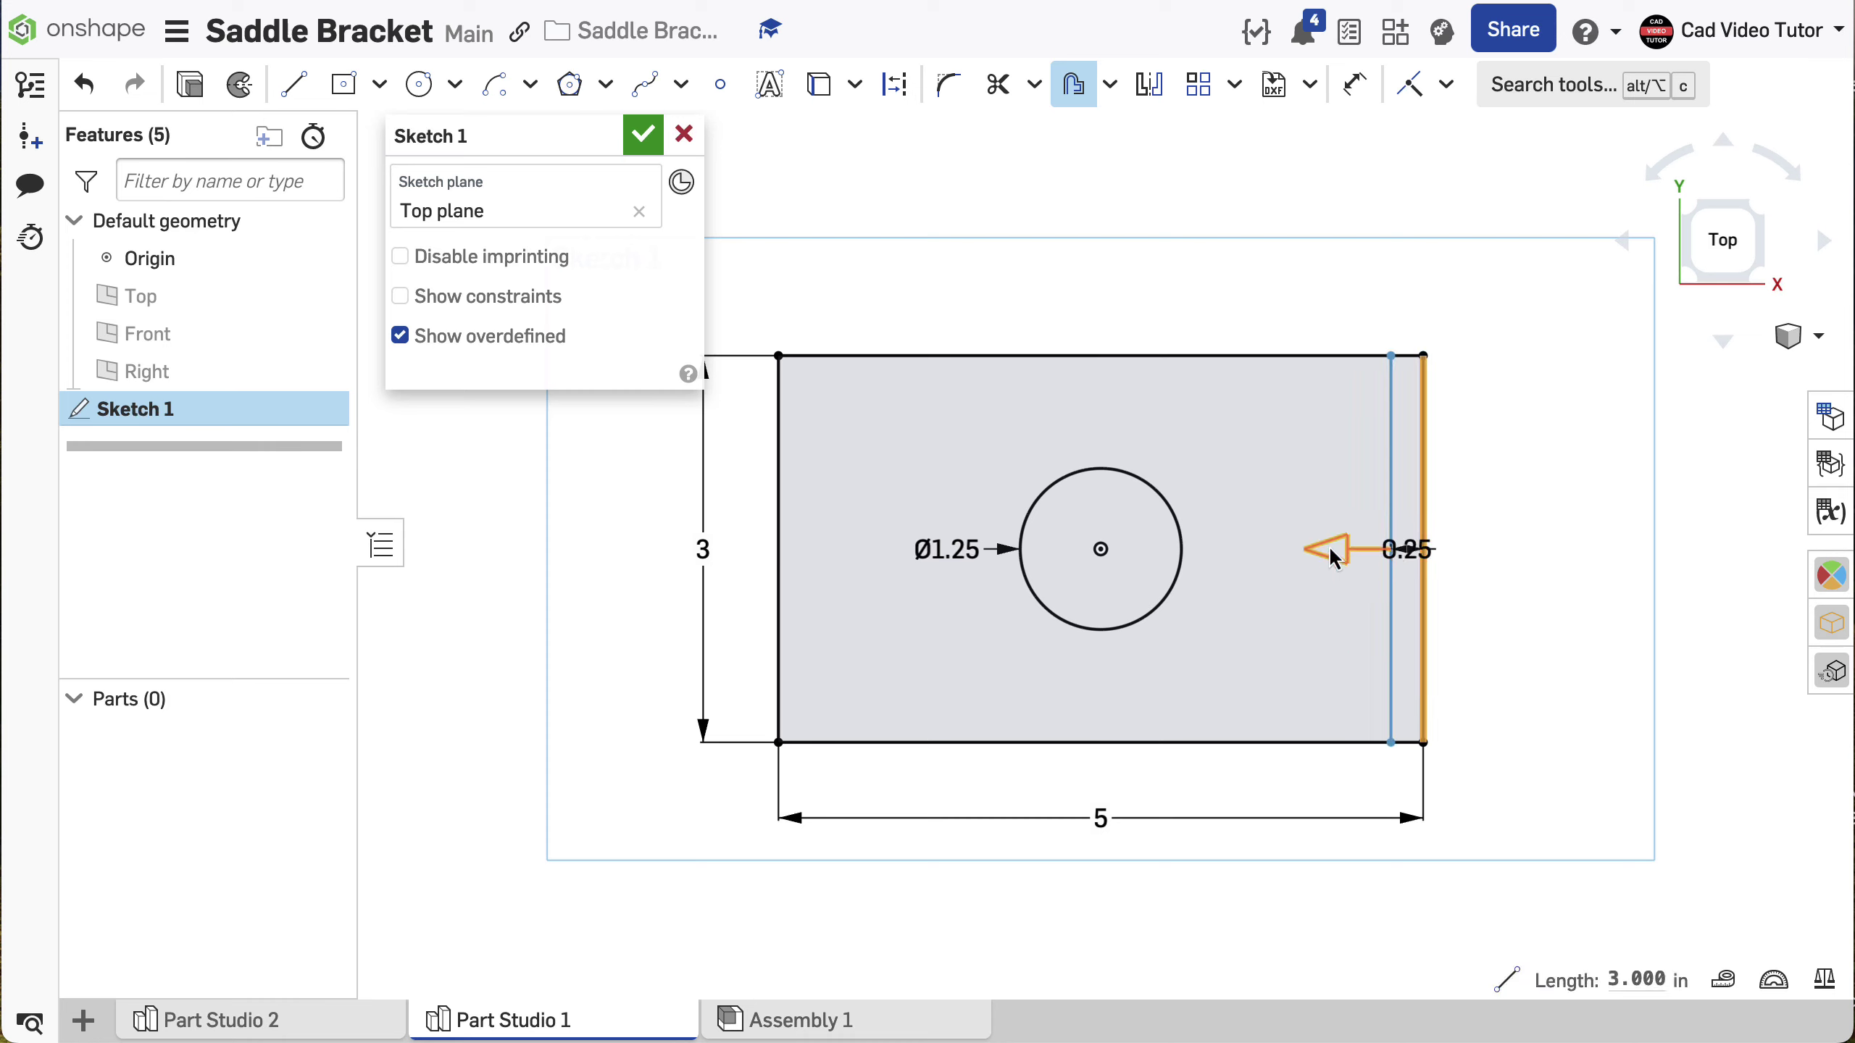
{"action": "left_click_drag", "start_coordinate": [1329, 562], "coordinate": [1293, 548]}
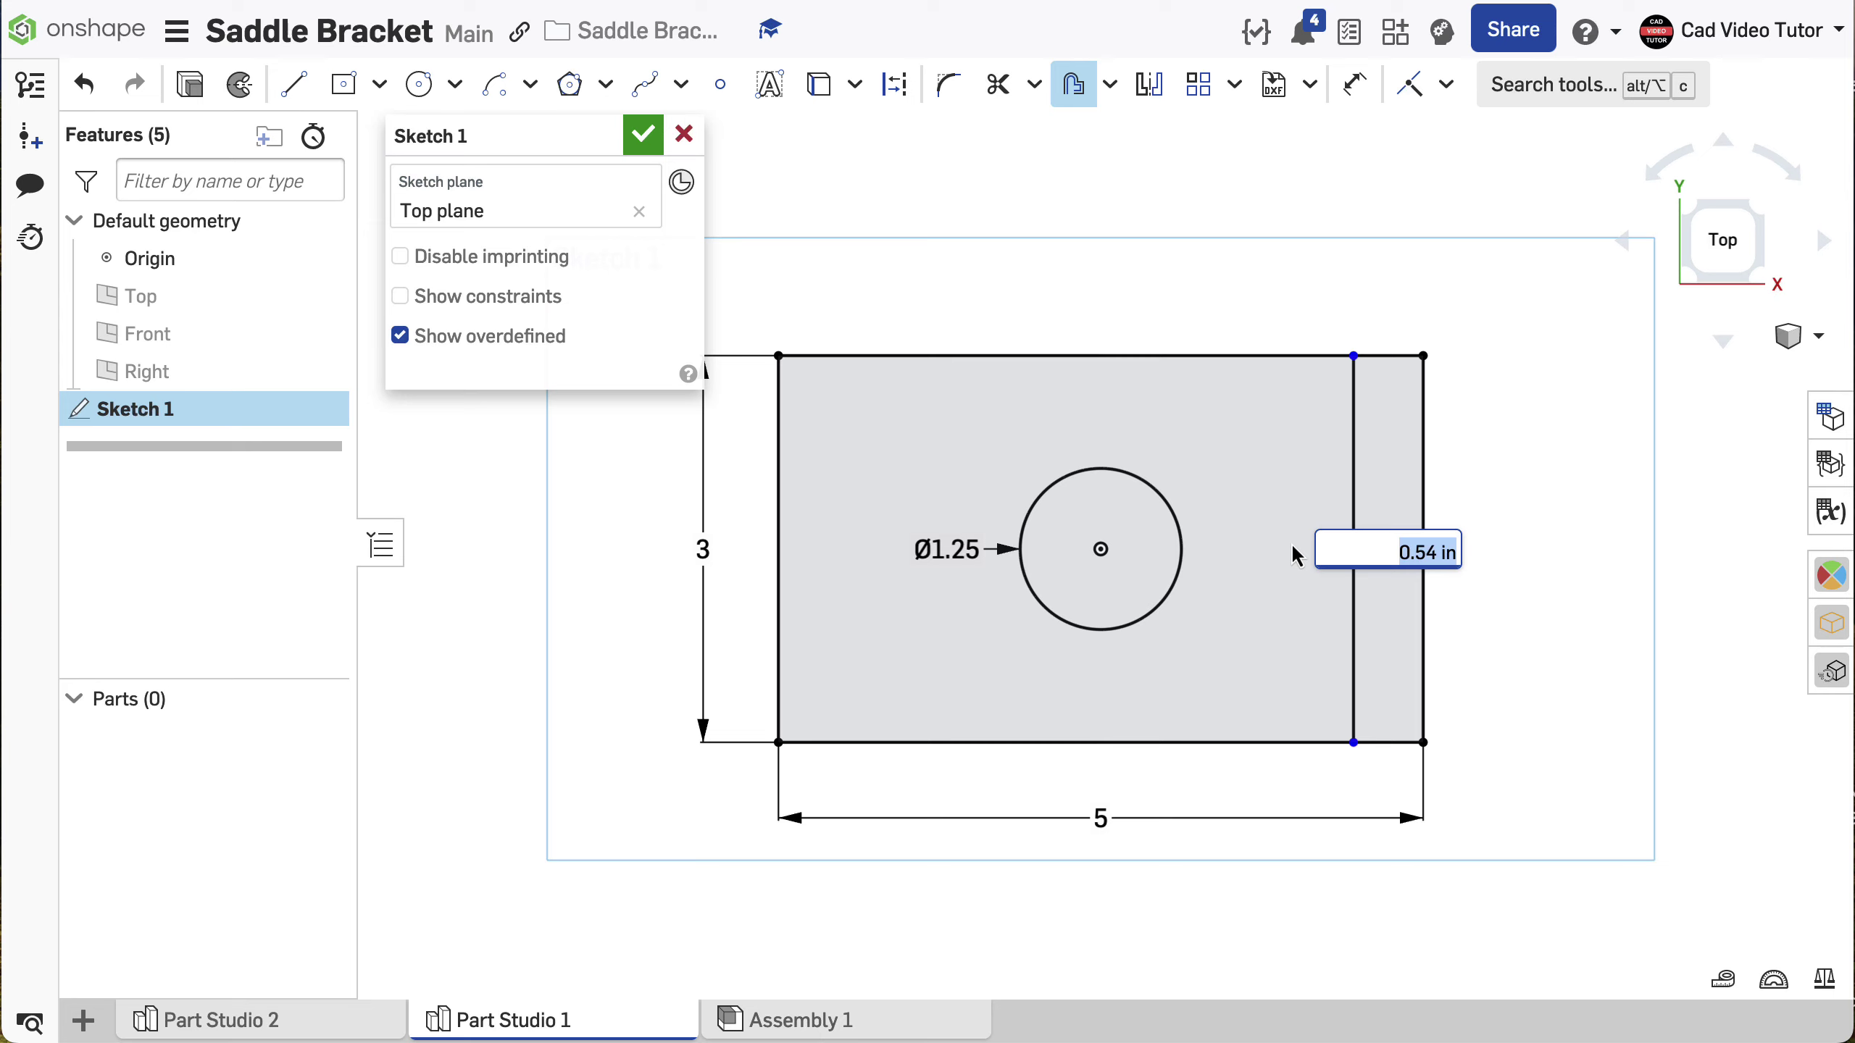
{"action": "type", "text": "0.5"}
{"action": "key", "text": "Return"}
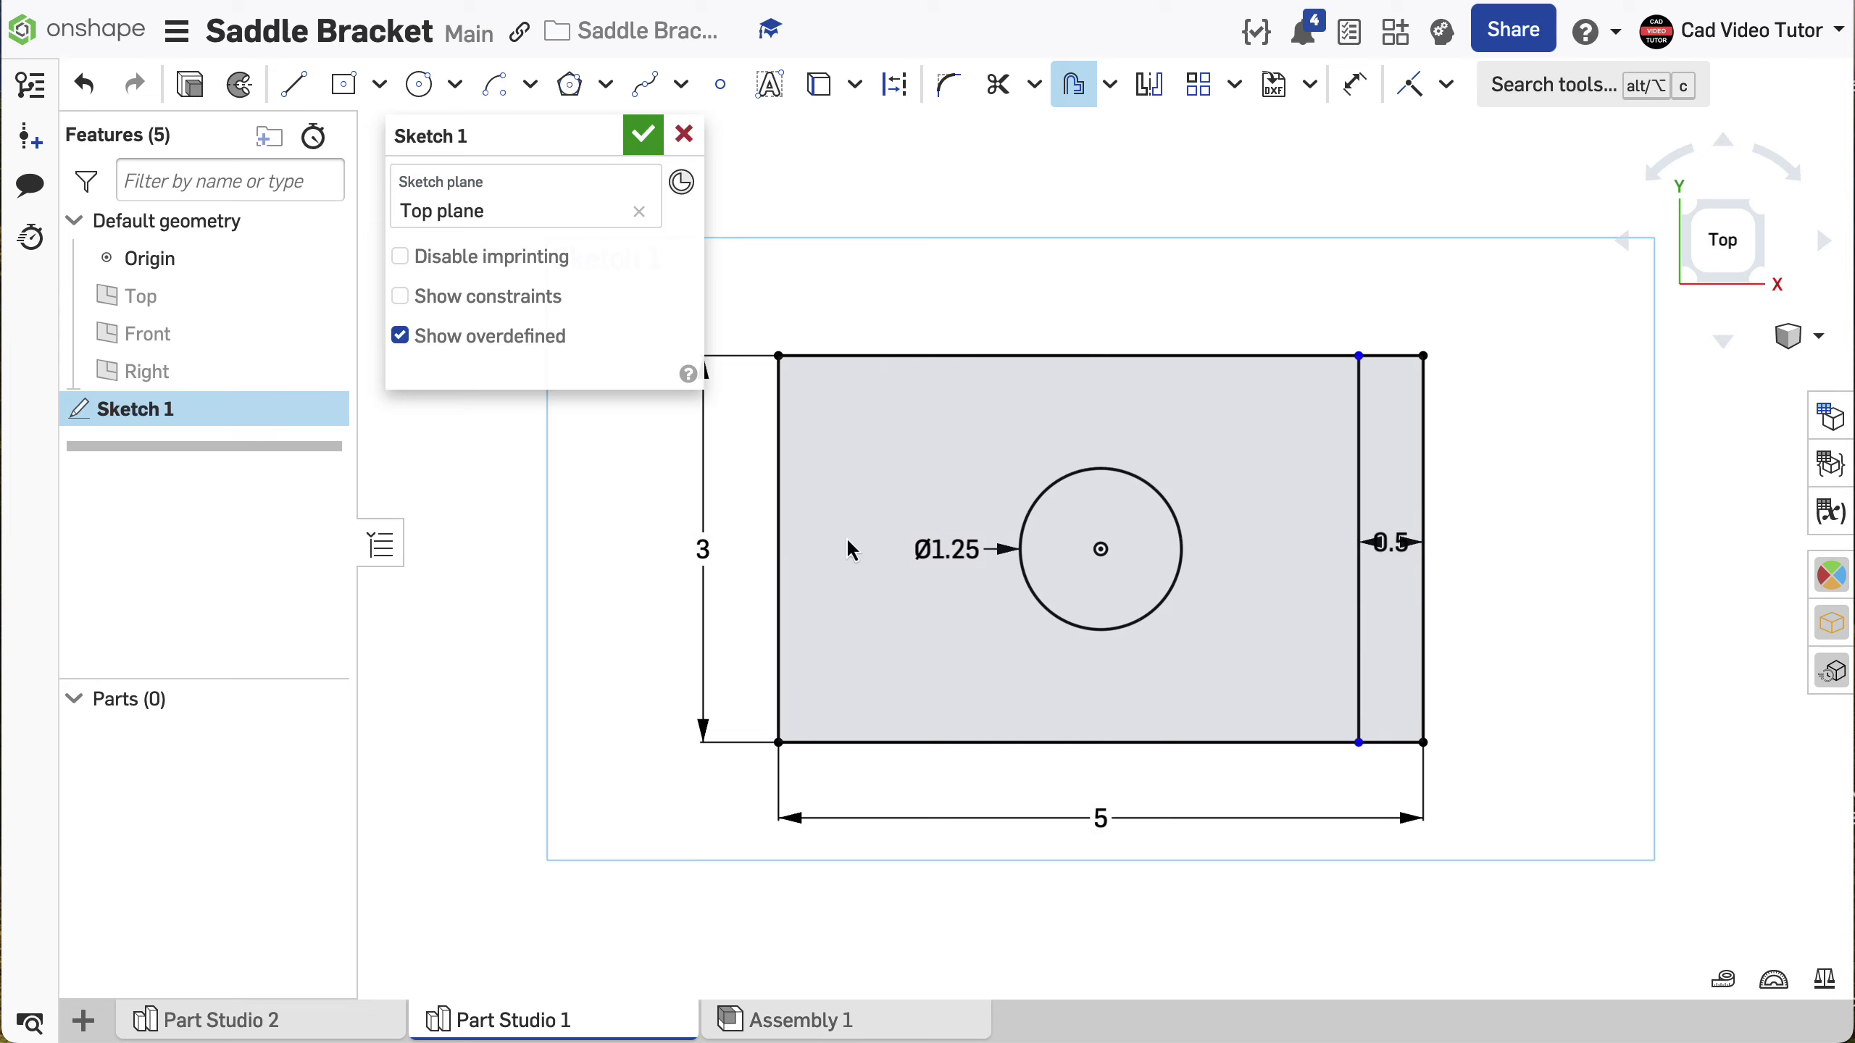
Offset the rectangle's left edge inward by 0.5 in and leave the Offset tool.
{"action": "left_click_drag", "start_coordinate": [779, 549], "coordinate": [801, 501]}
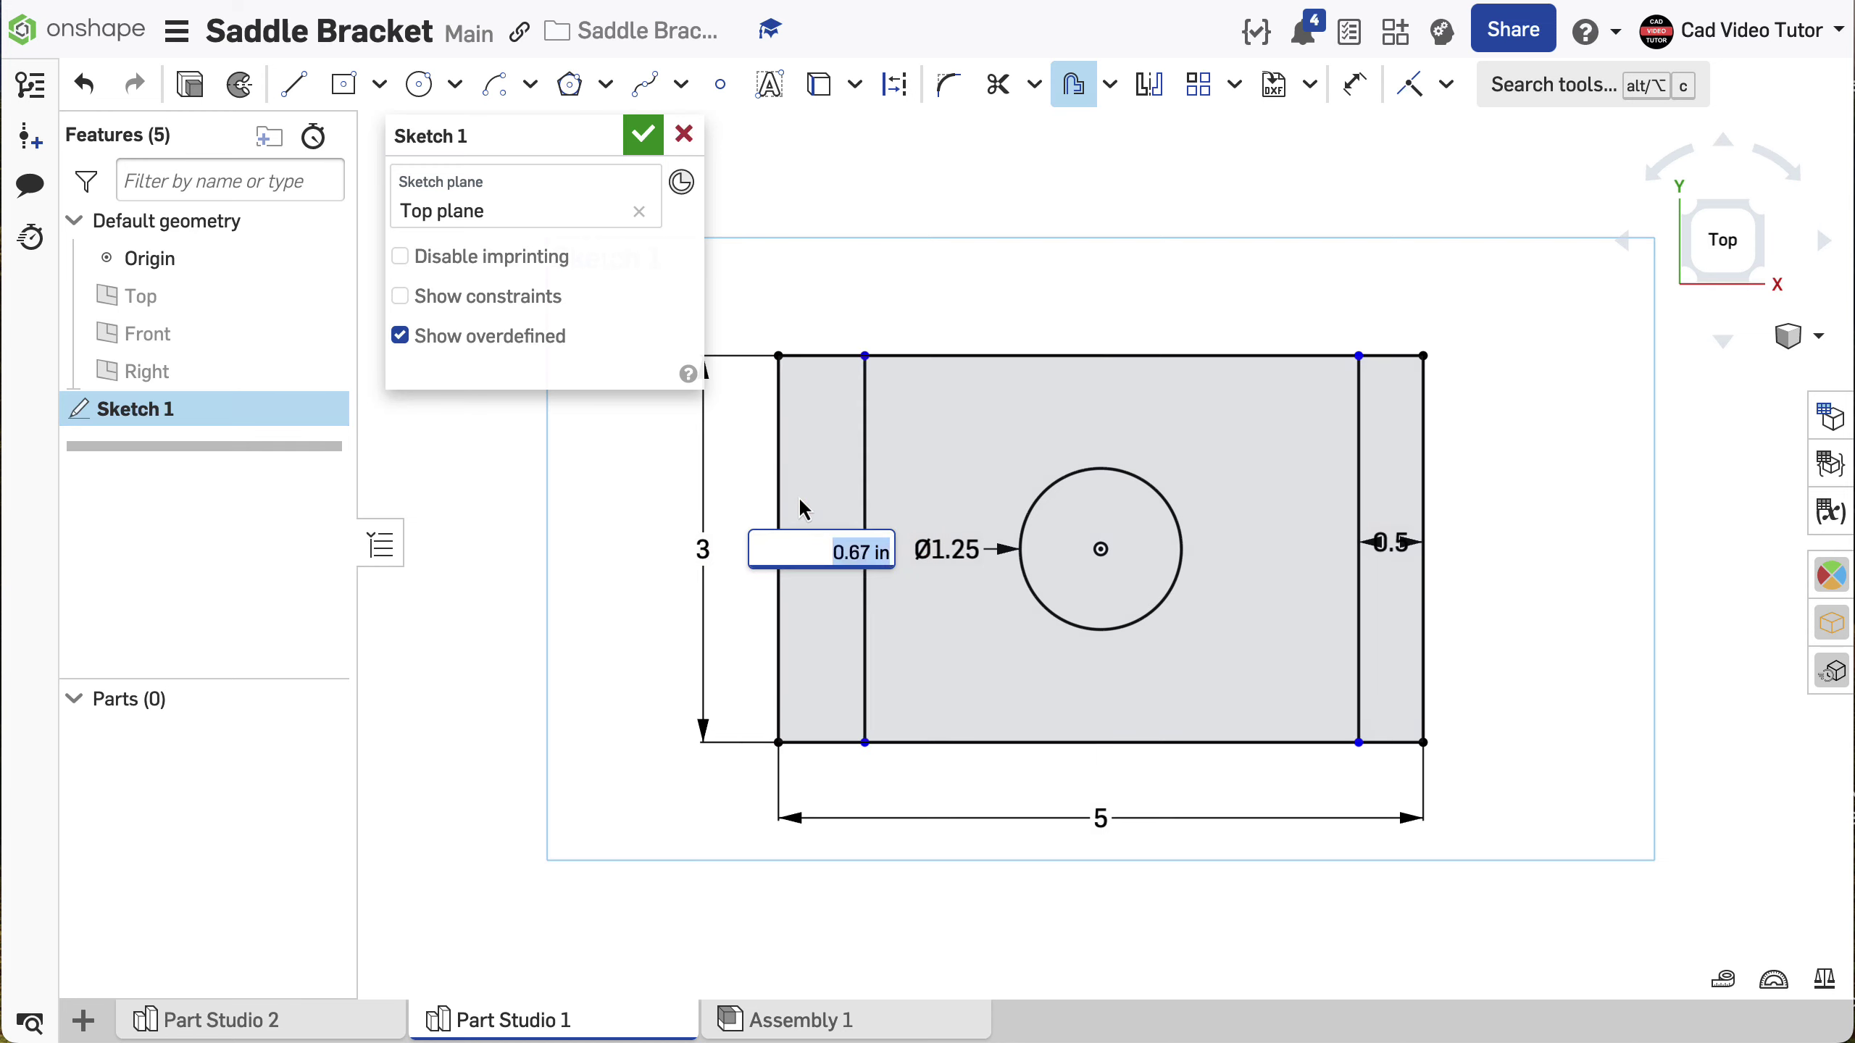
{"action": "type", "text": "0.5"}
{"action": "key", "text": "Return"}
{"action": "key", "text": "Escape"}
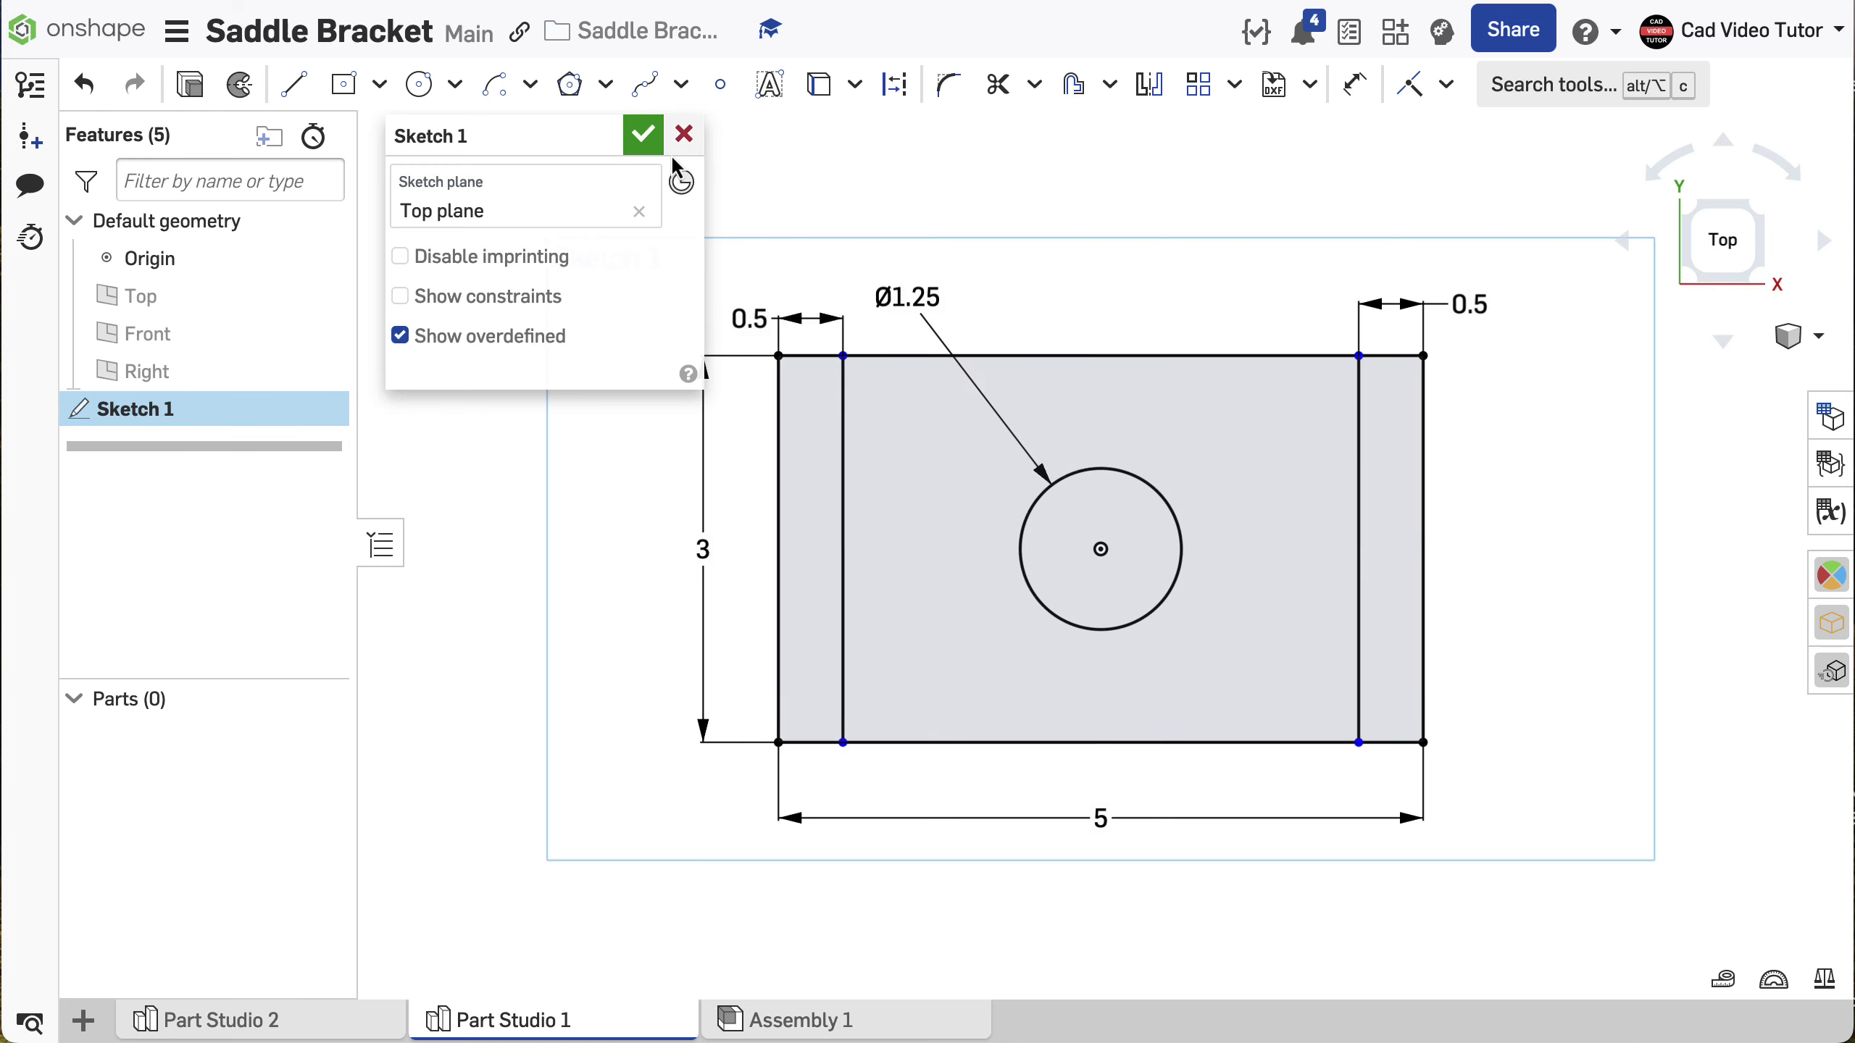
Finish the base sketch and switch the model to the isometric view.
{"action": "left_click", "coordinate": [643, 134]}
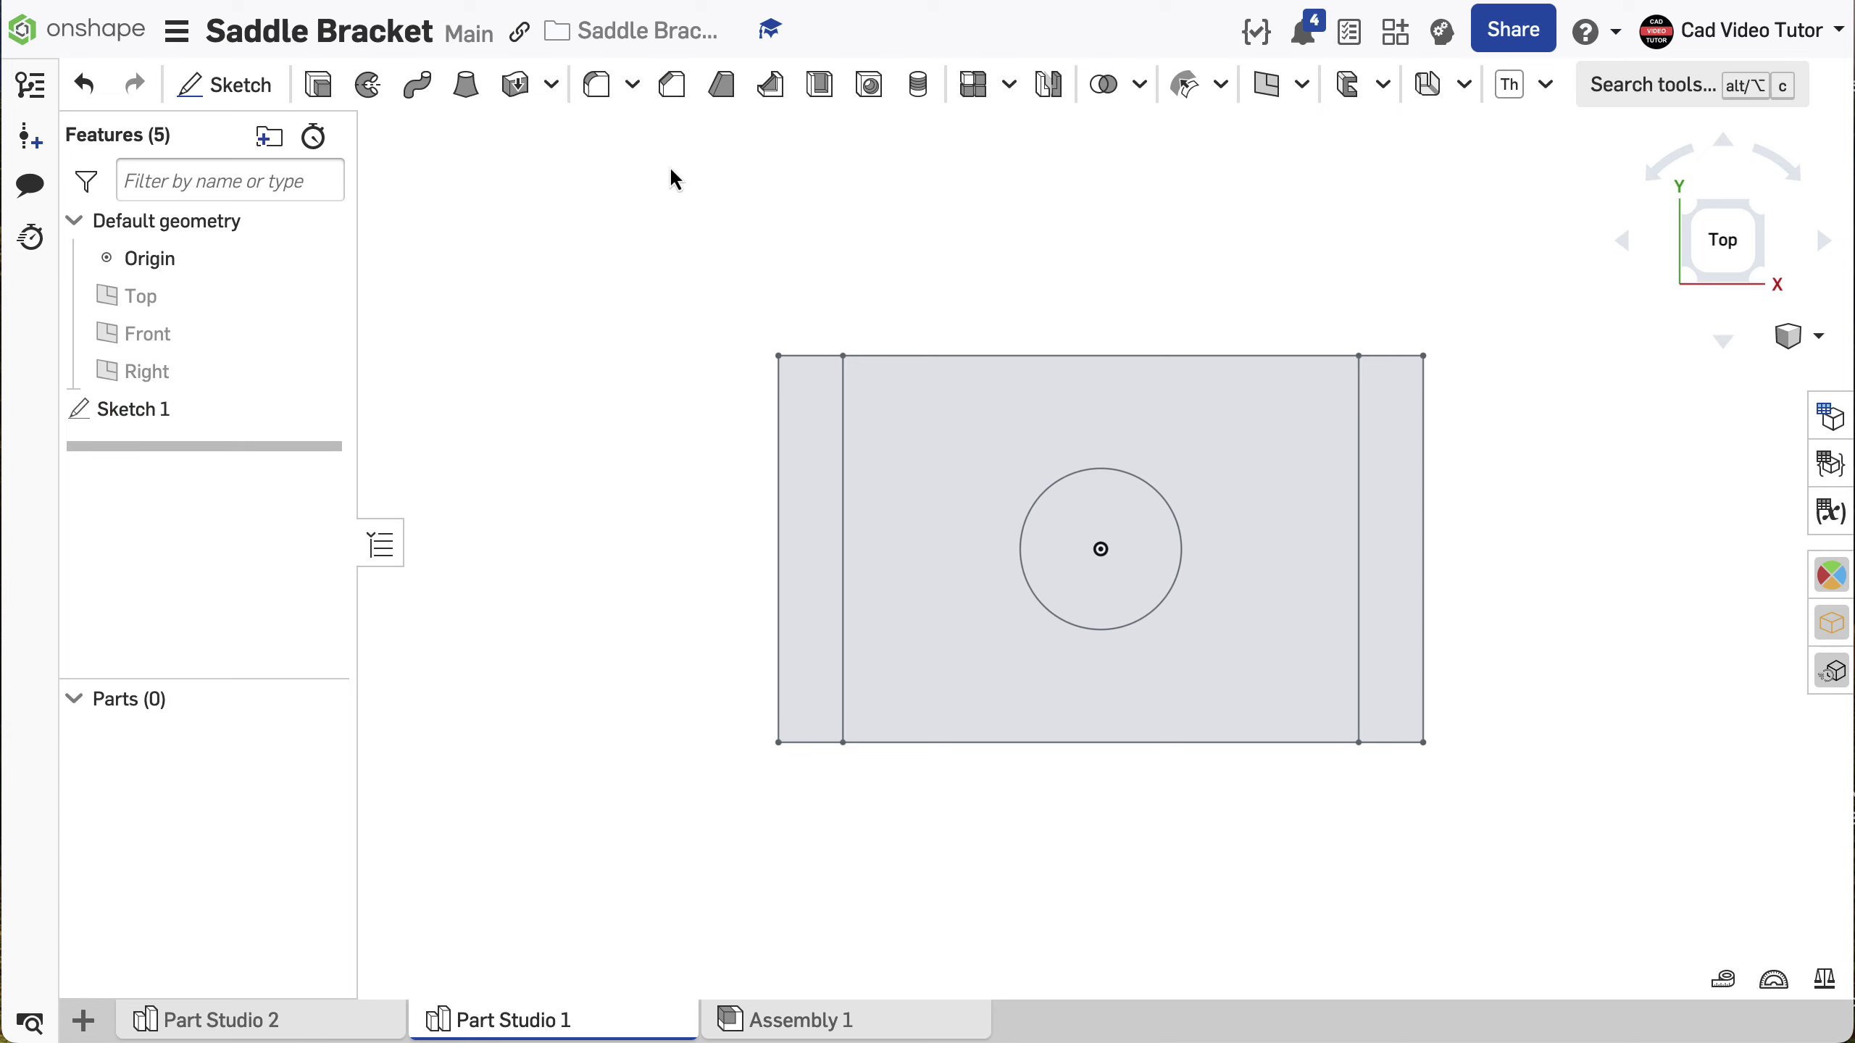
{"action": "scroll", "coordinate": [639, 215], "scroll_direction": "down", "scroll_amount": 1}
{"action": "right_click", "coordinate": [639, 215]}
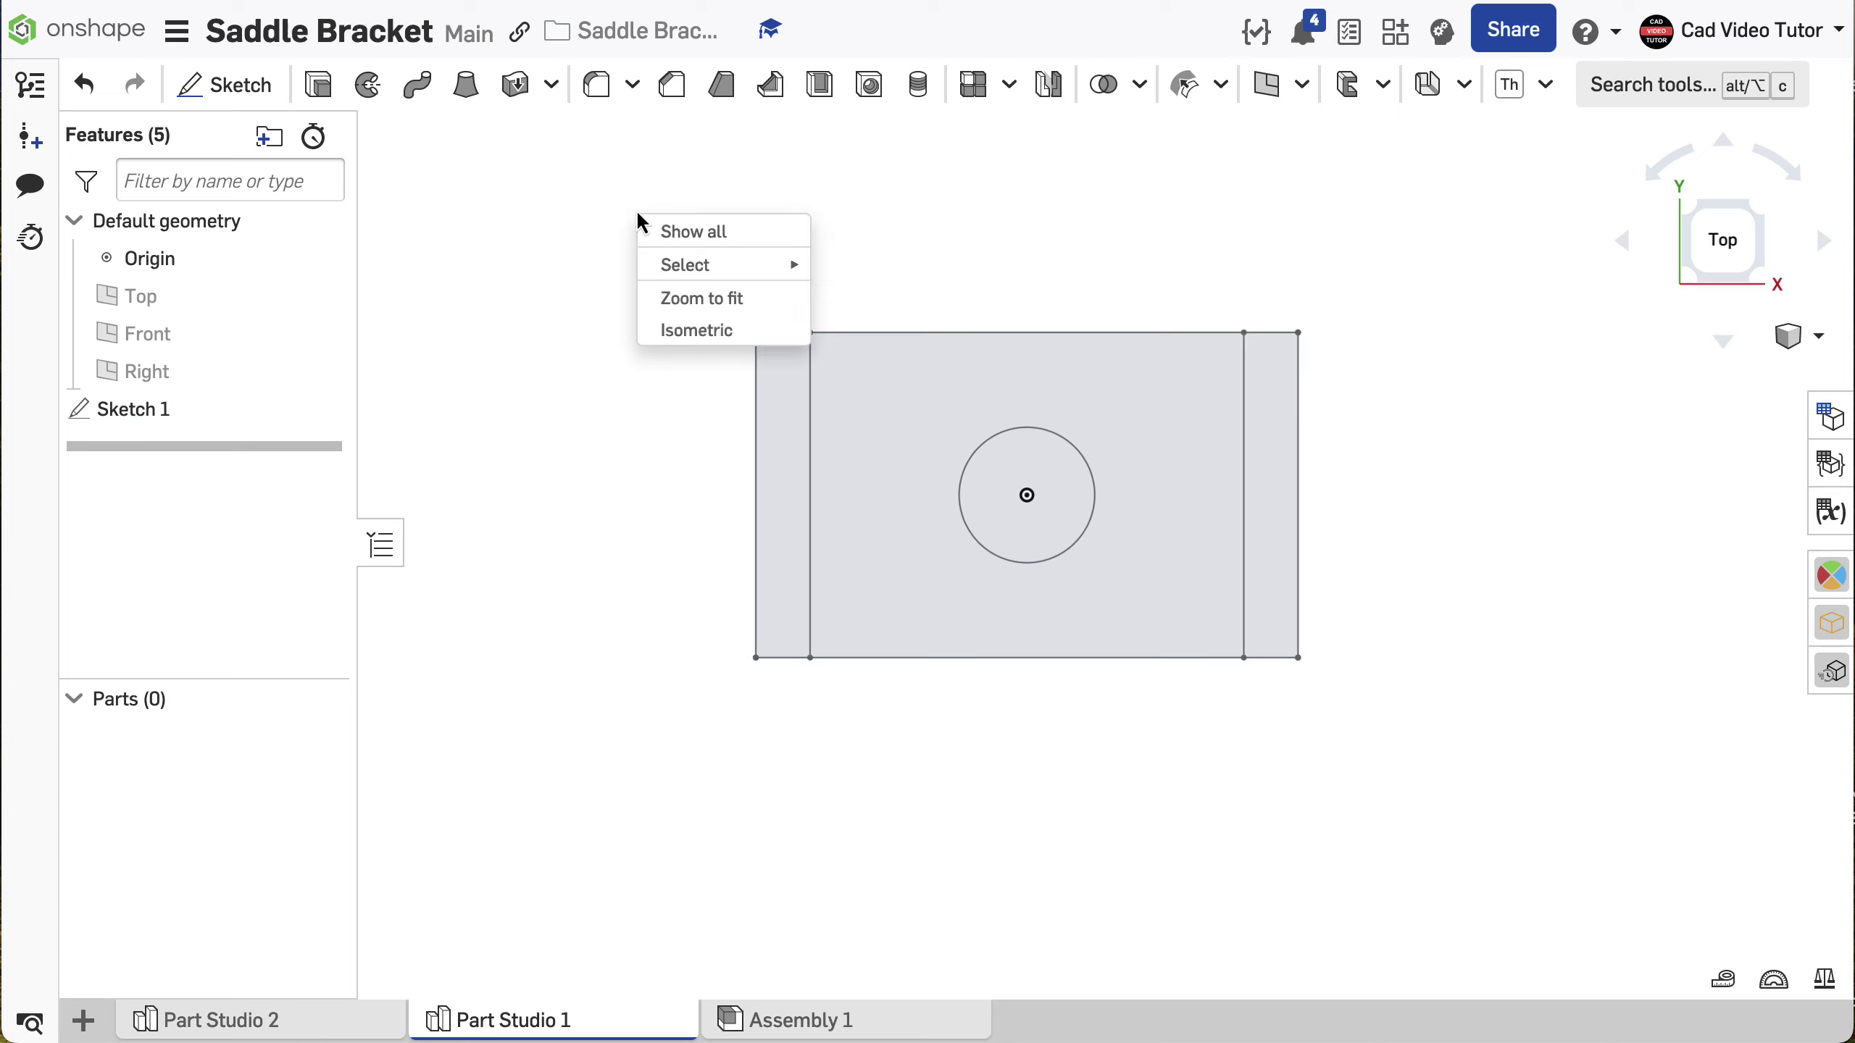
{"action": "left_click", "coordinate": [692, 331]}
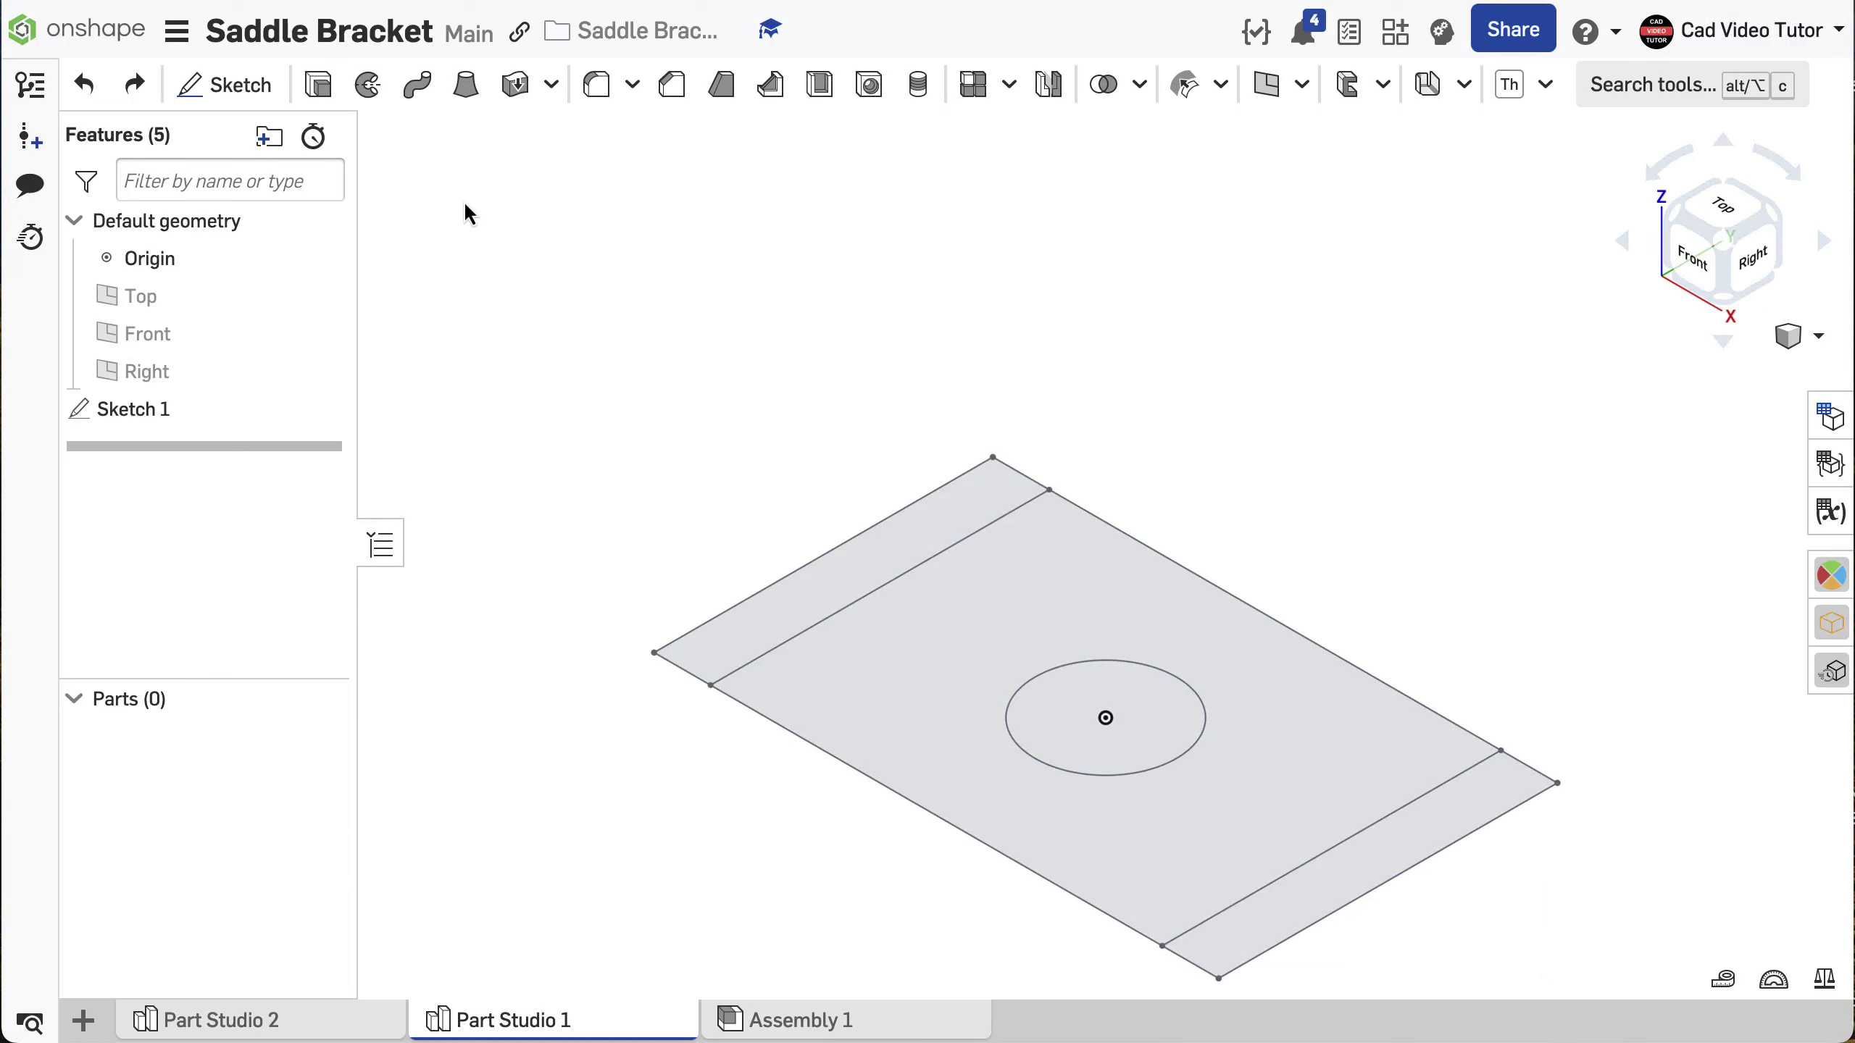
Extrude the base sketch's middle region around the circle 0.5 in upward as a new solid.
{"action": "left_click", "coordinate": [316, 81]}
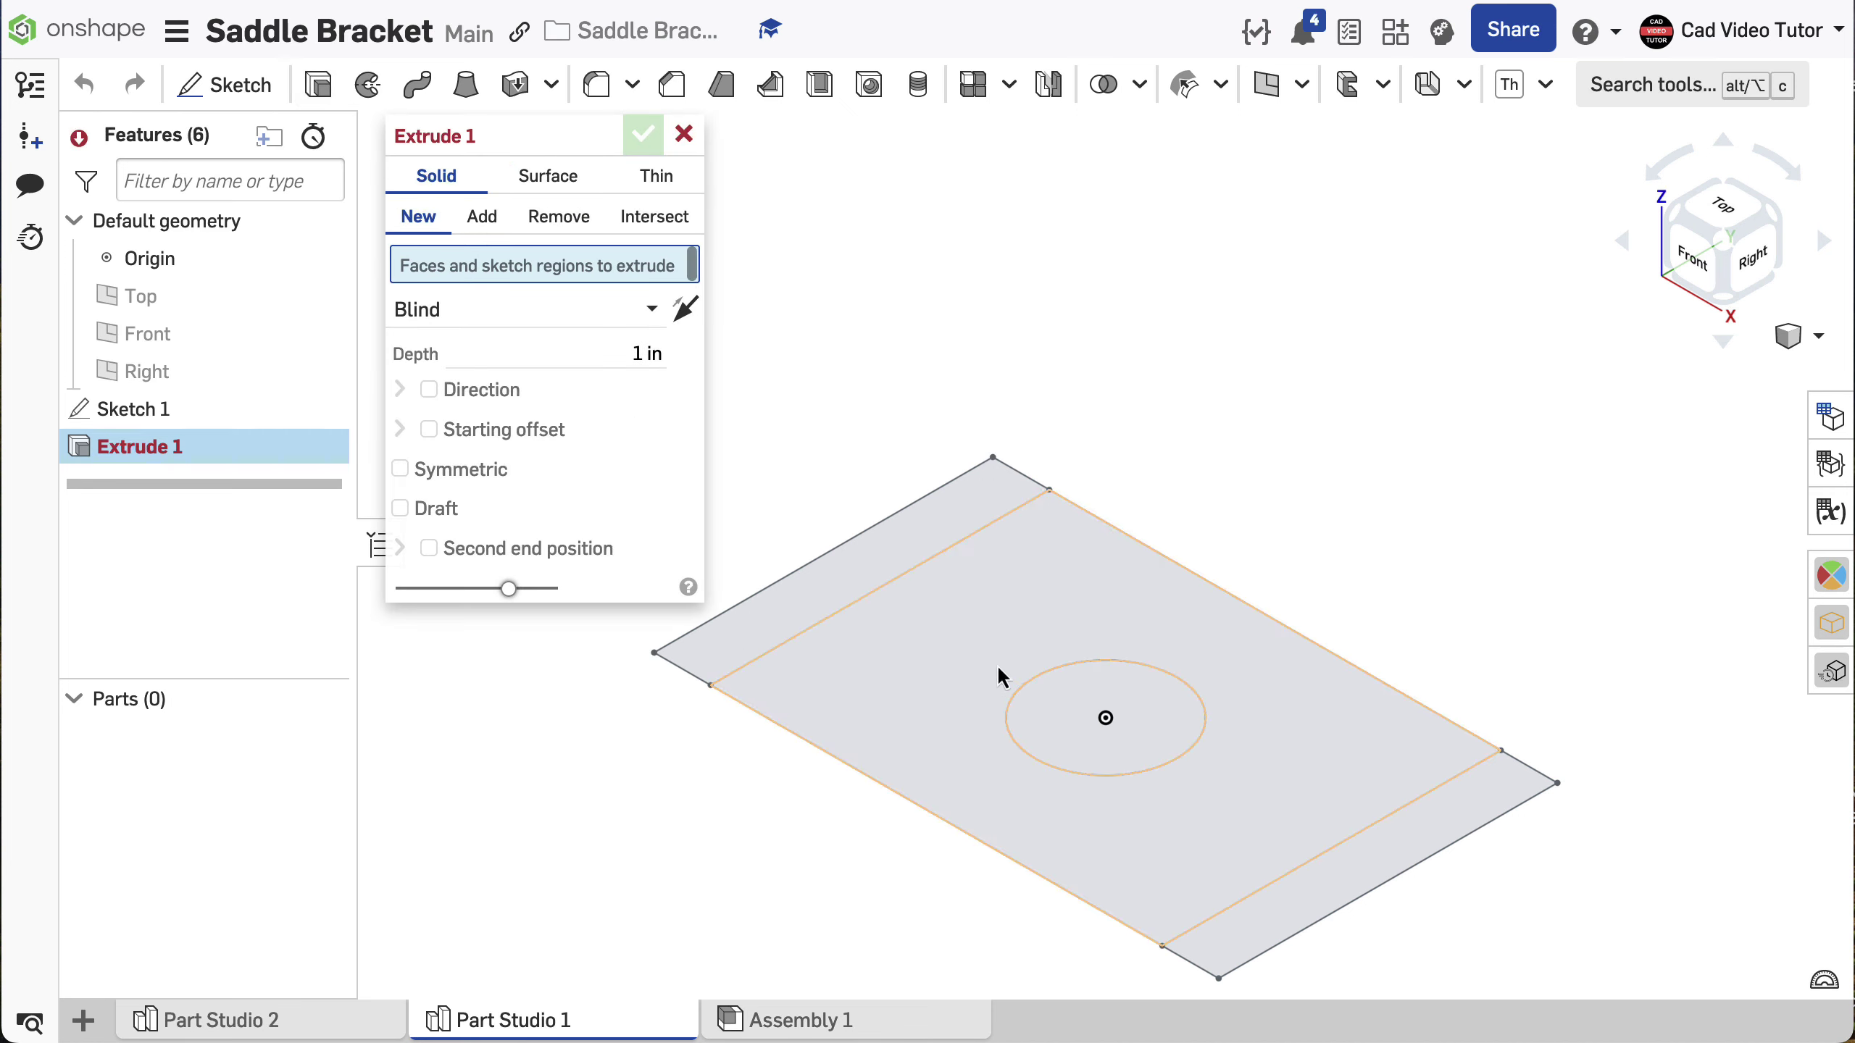
{"action": "left_click", "coordinate": [976, 646]}
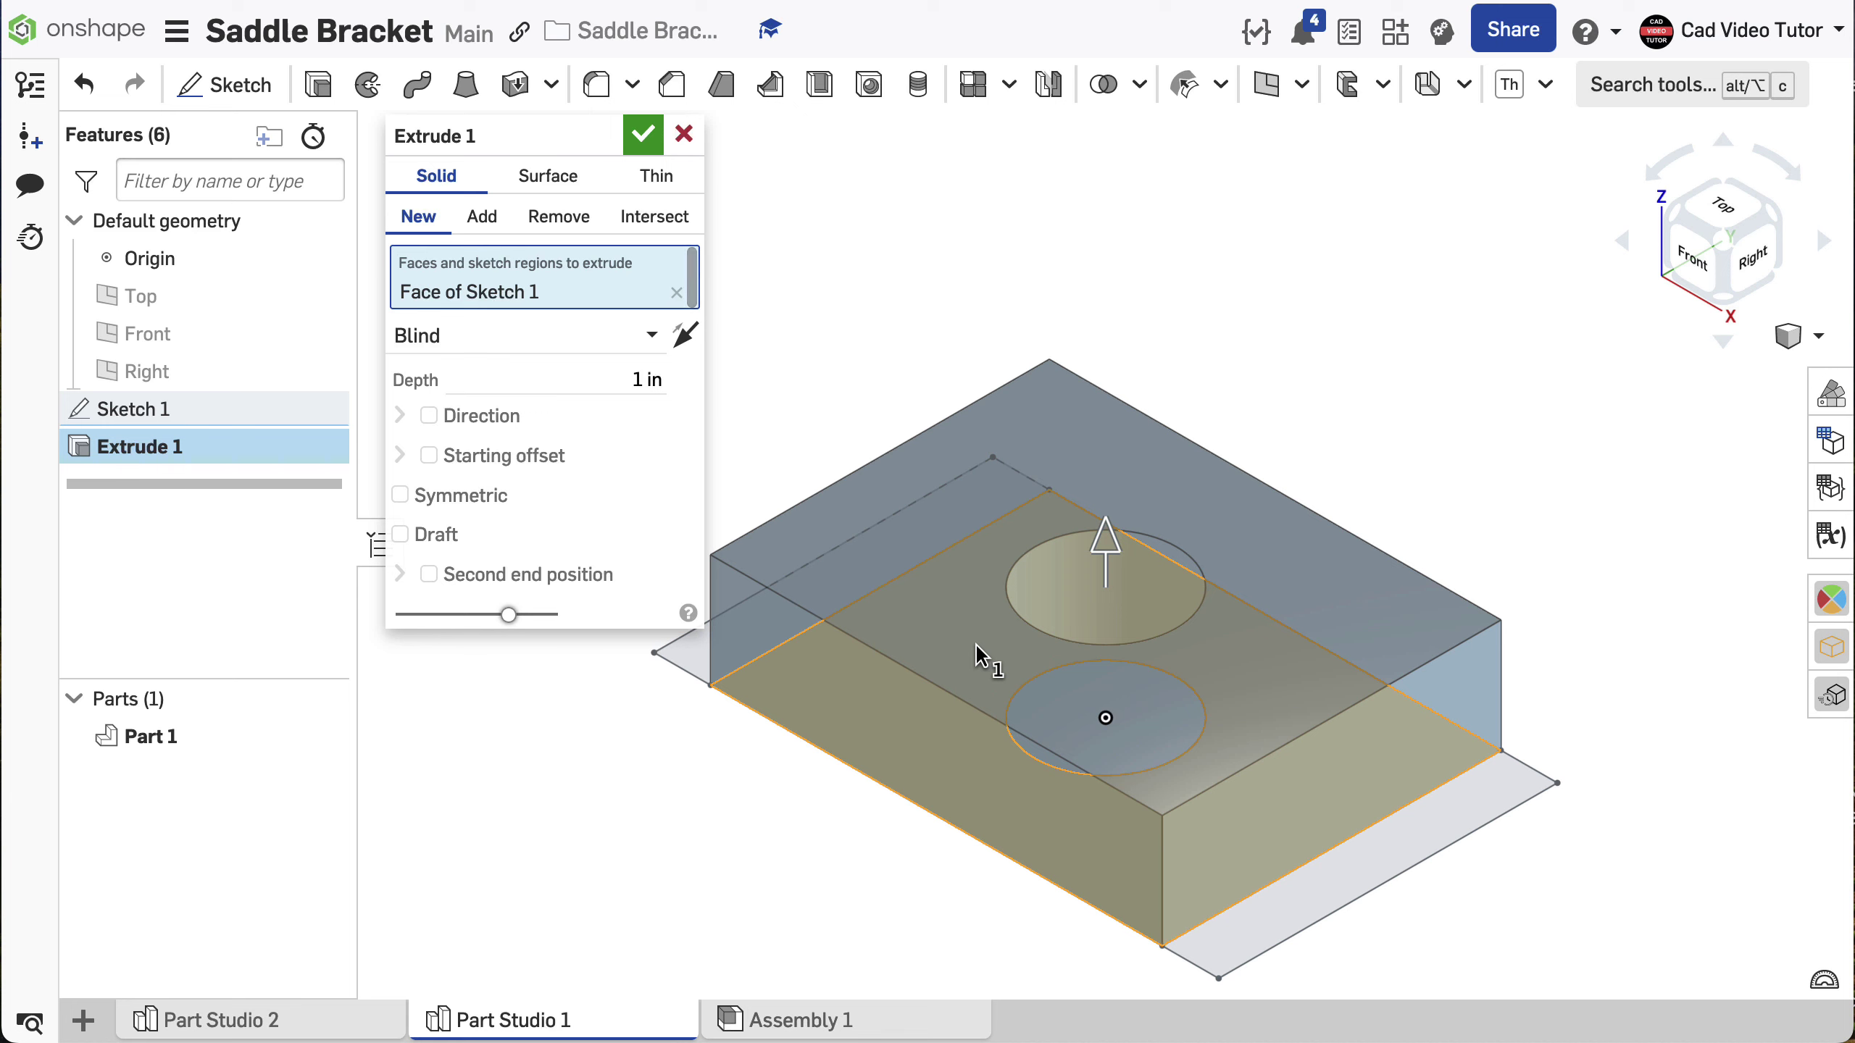
{"action": "left_click", "coordinate": [626, 382]}
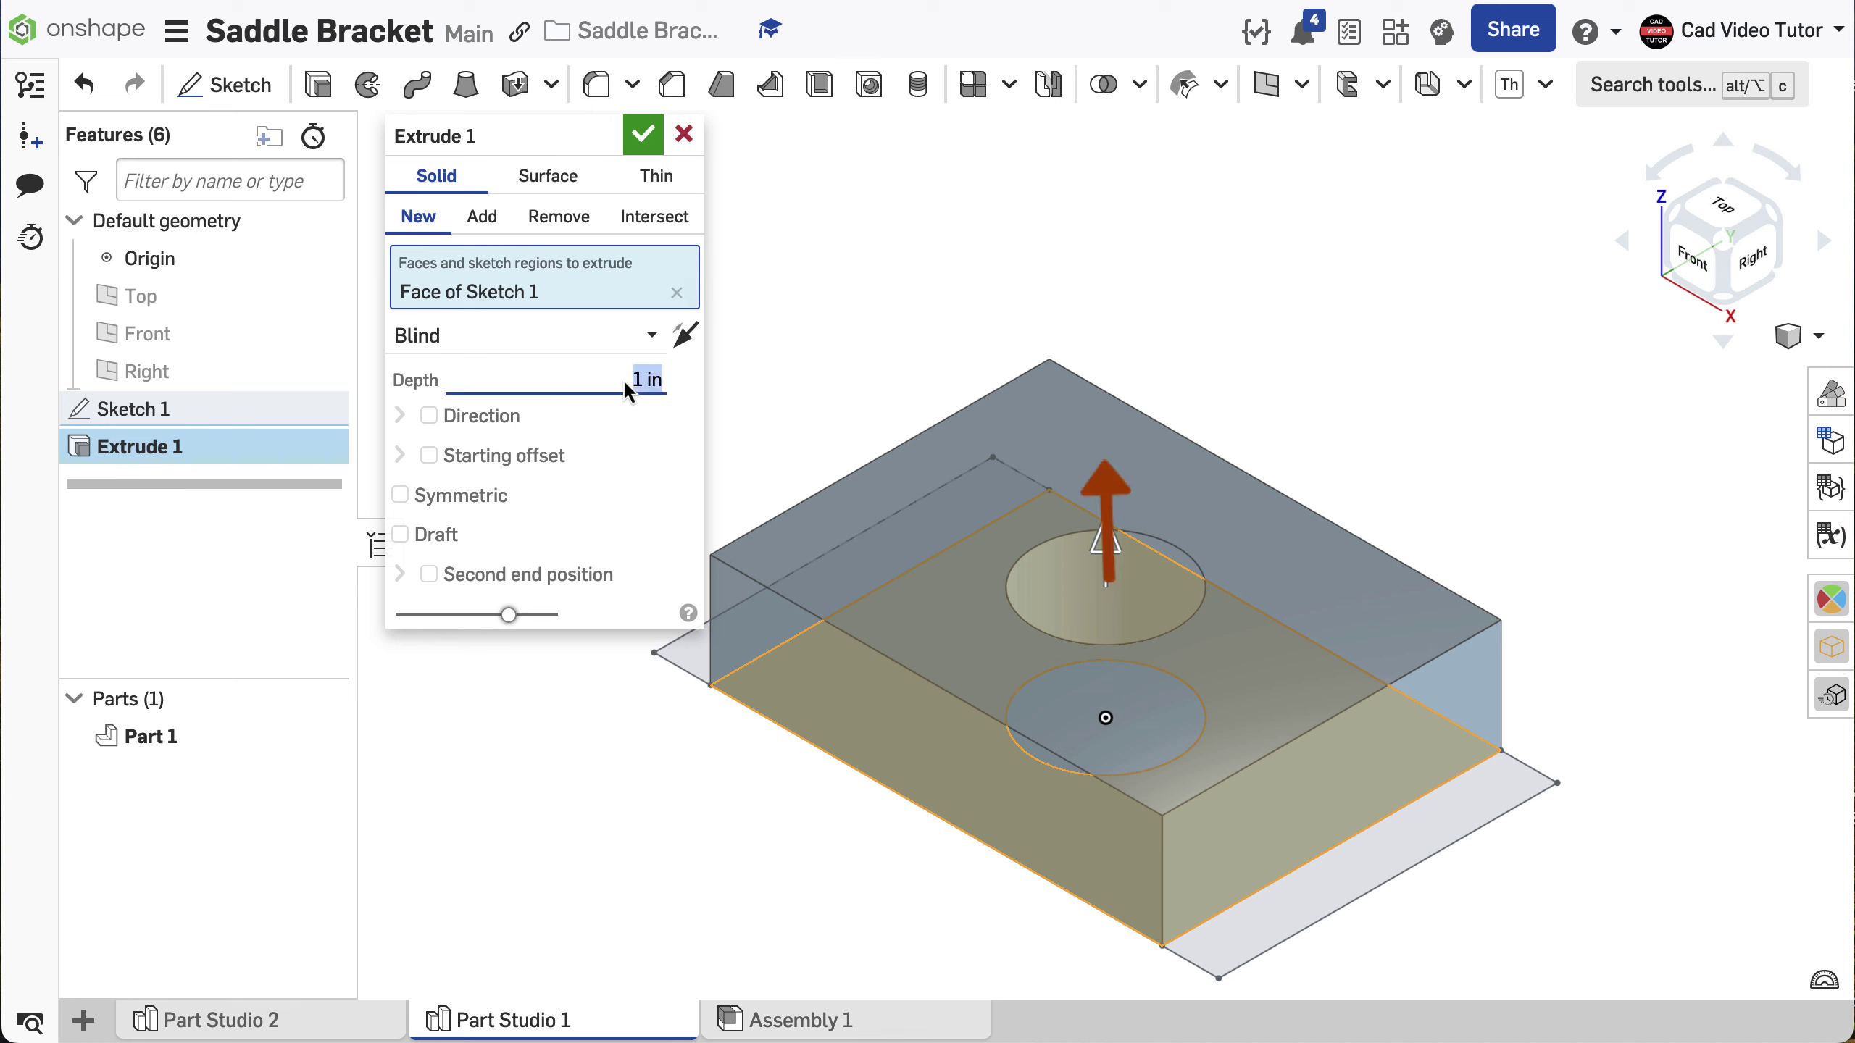
{"action": "key", "text": "BackSpace"}
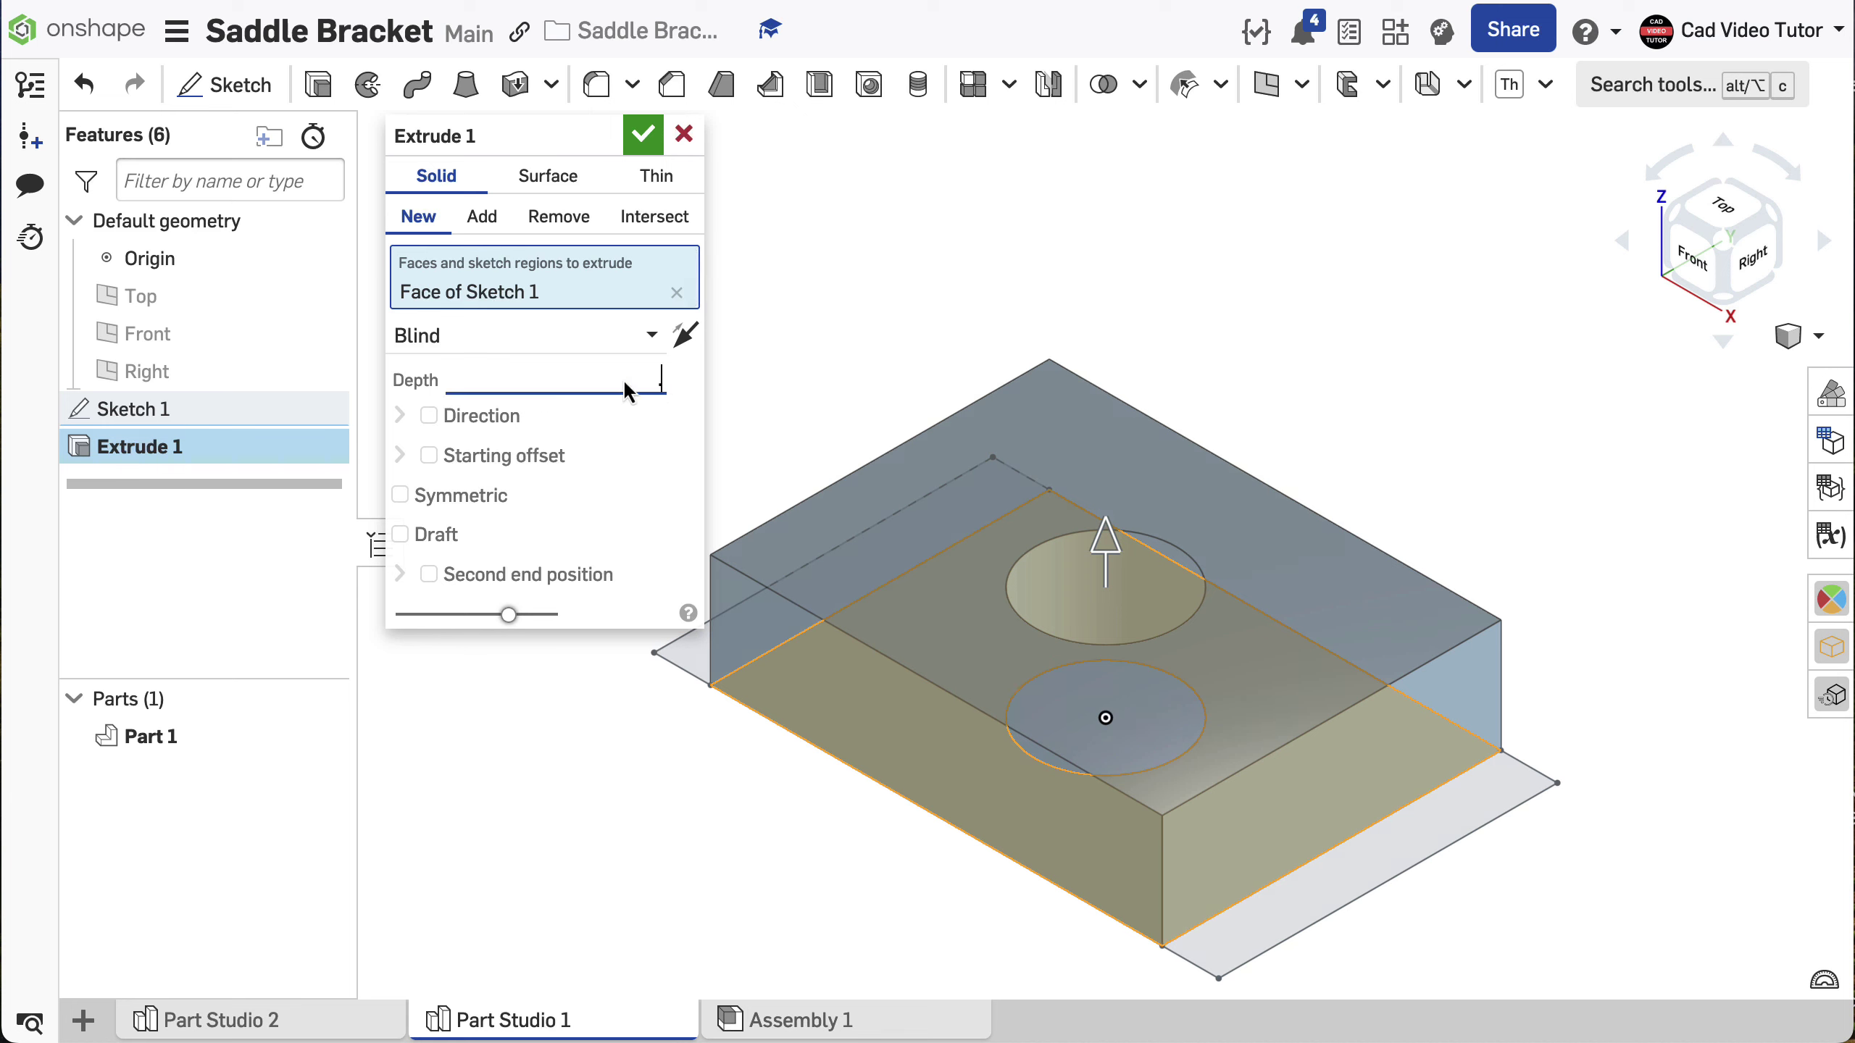
{"action": "key", "text": "Return"}
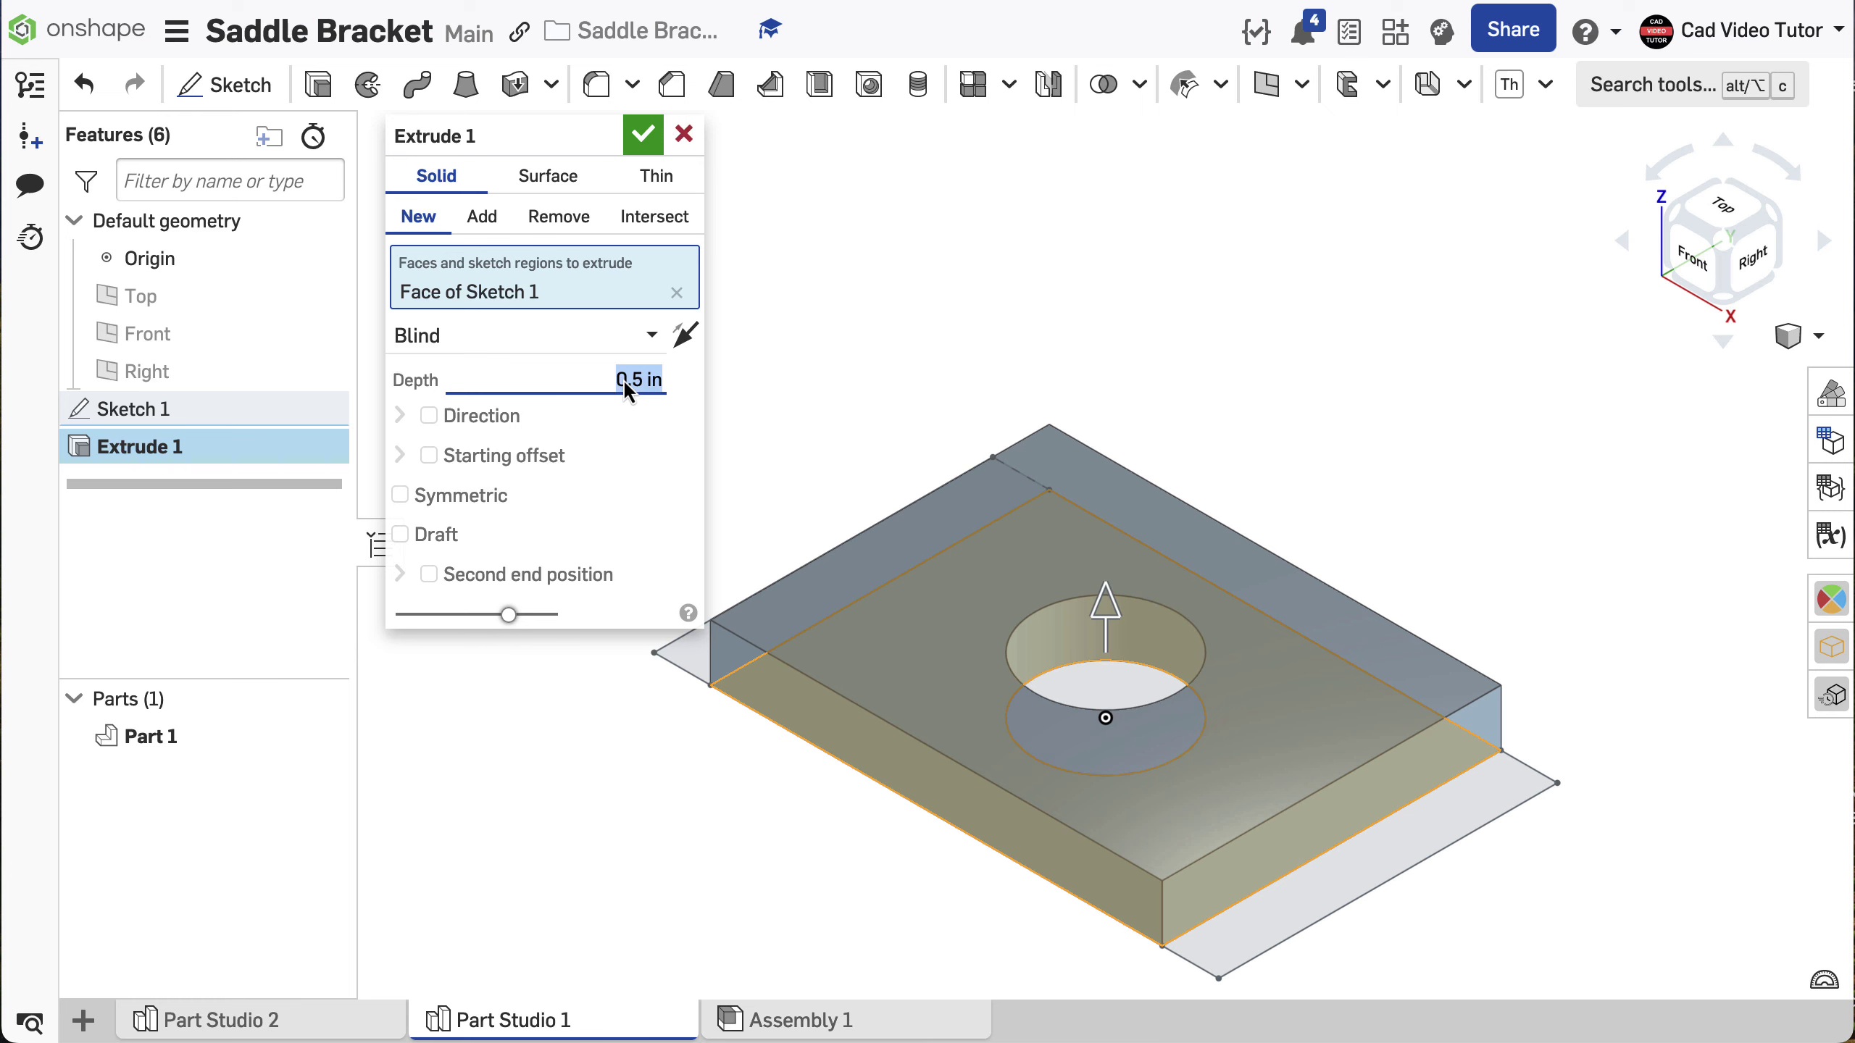
{"action": "left_click", "coordinate": [643, 136]}
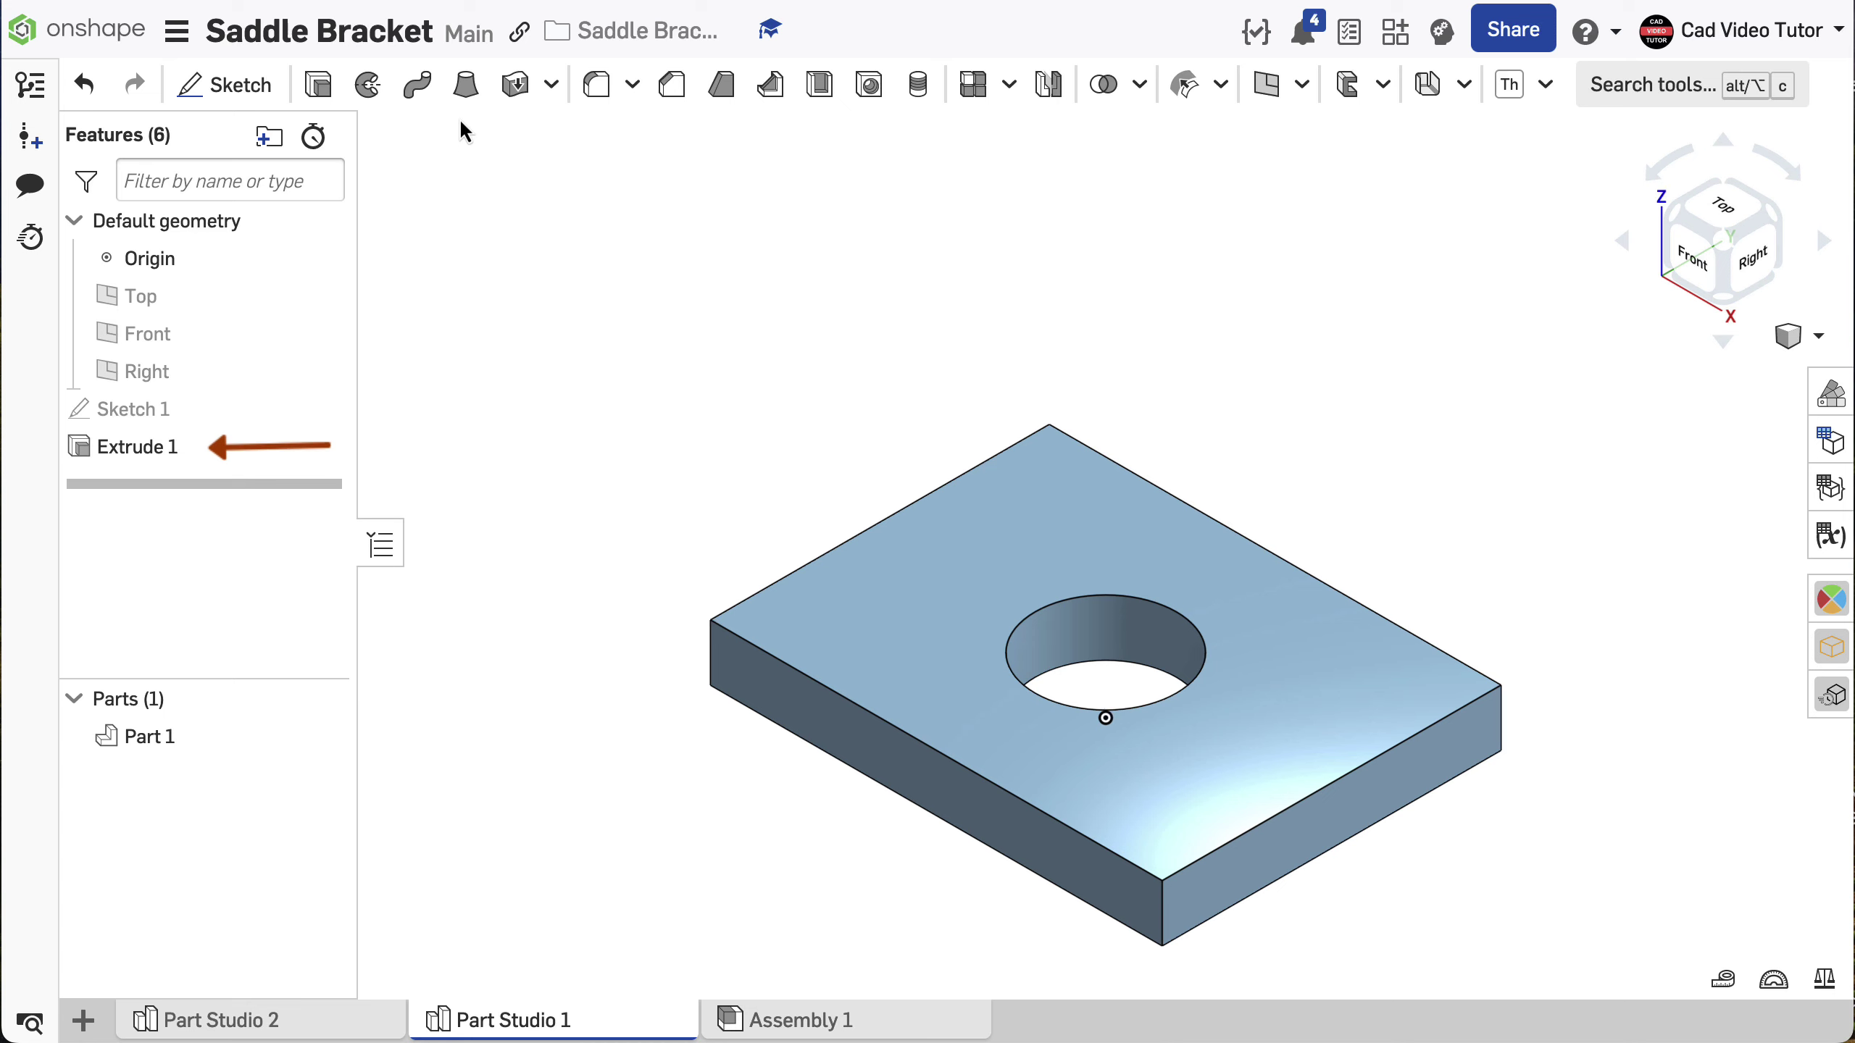
Show Sketch 1 and extrude both narrow end strips 2.5 in with the Add option to form the bracket's side walls.
{"action": "left_click", "coordinate": [316, 84]}
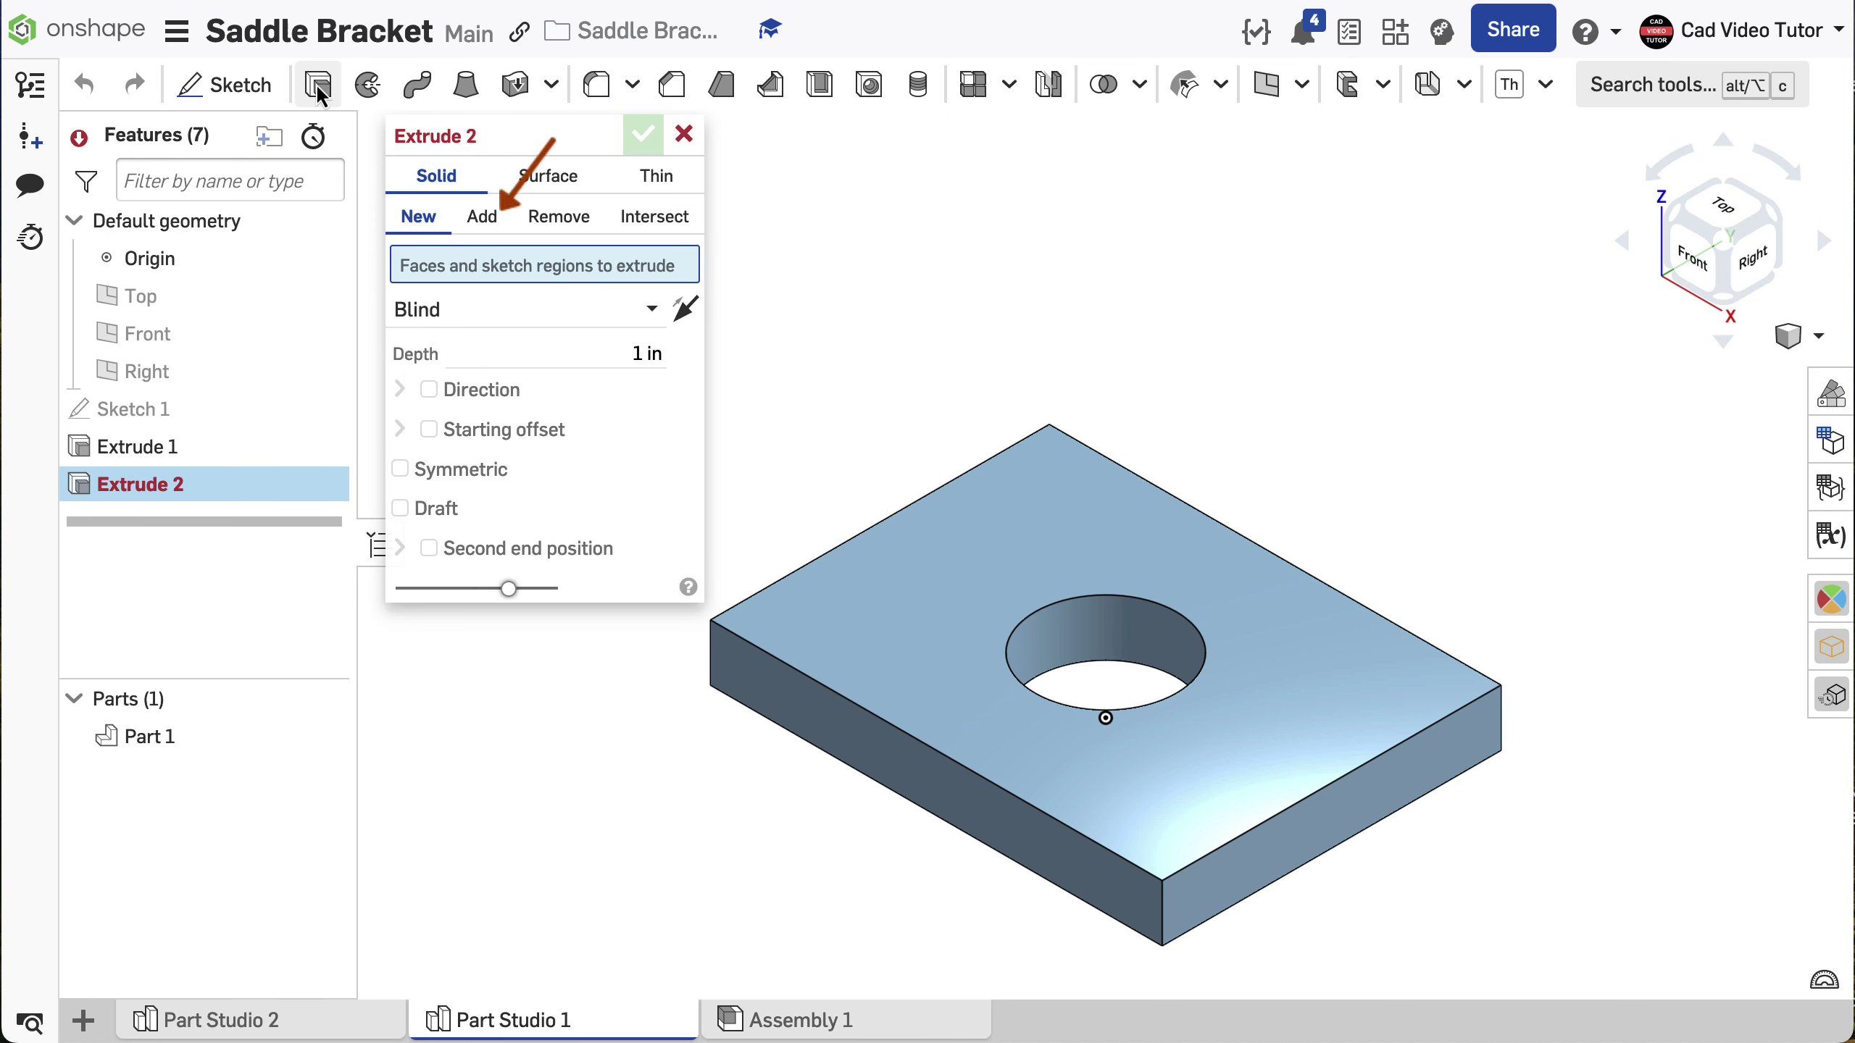
{"action": "left_click", "coordinate": [481, 215]}
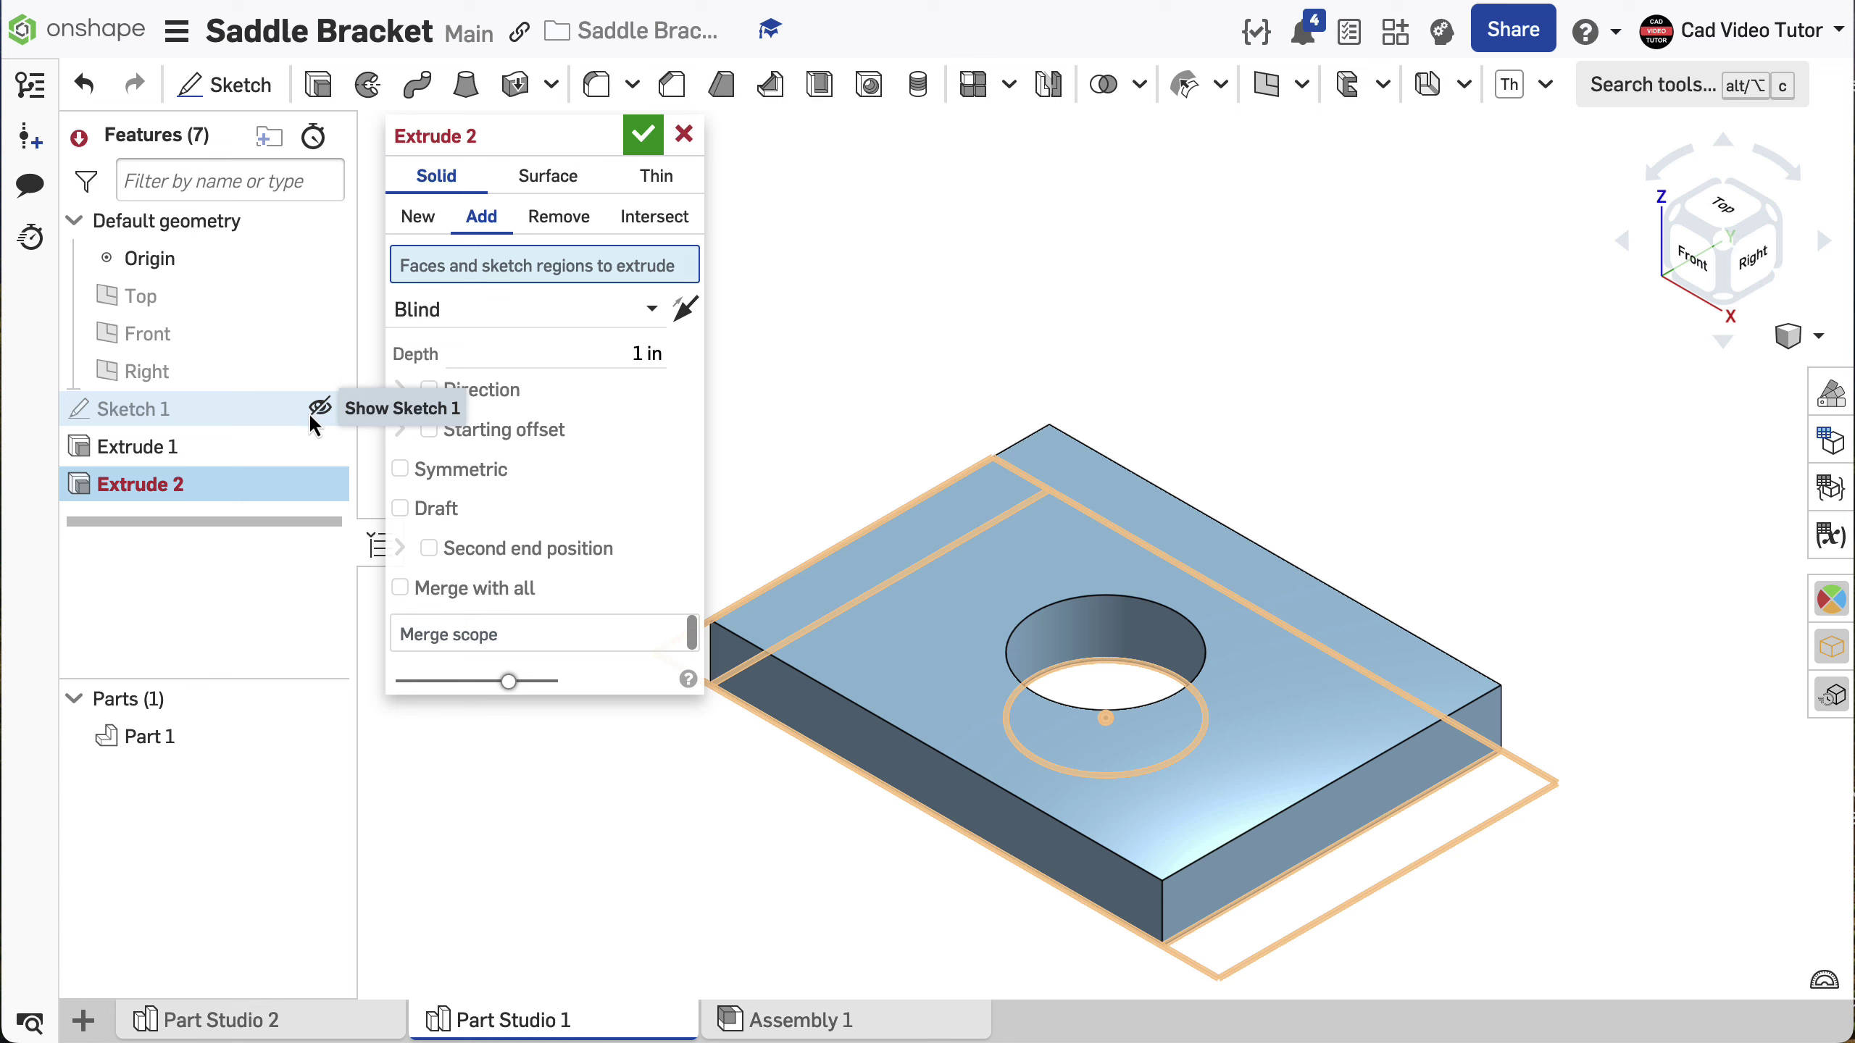
{"action": "left_click", "coordinate": [315, 411]}
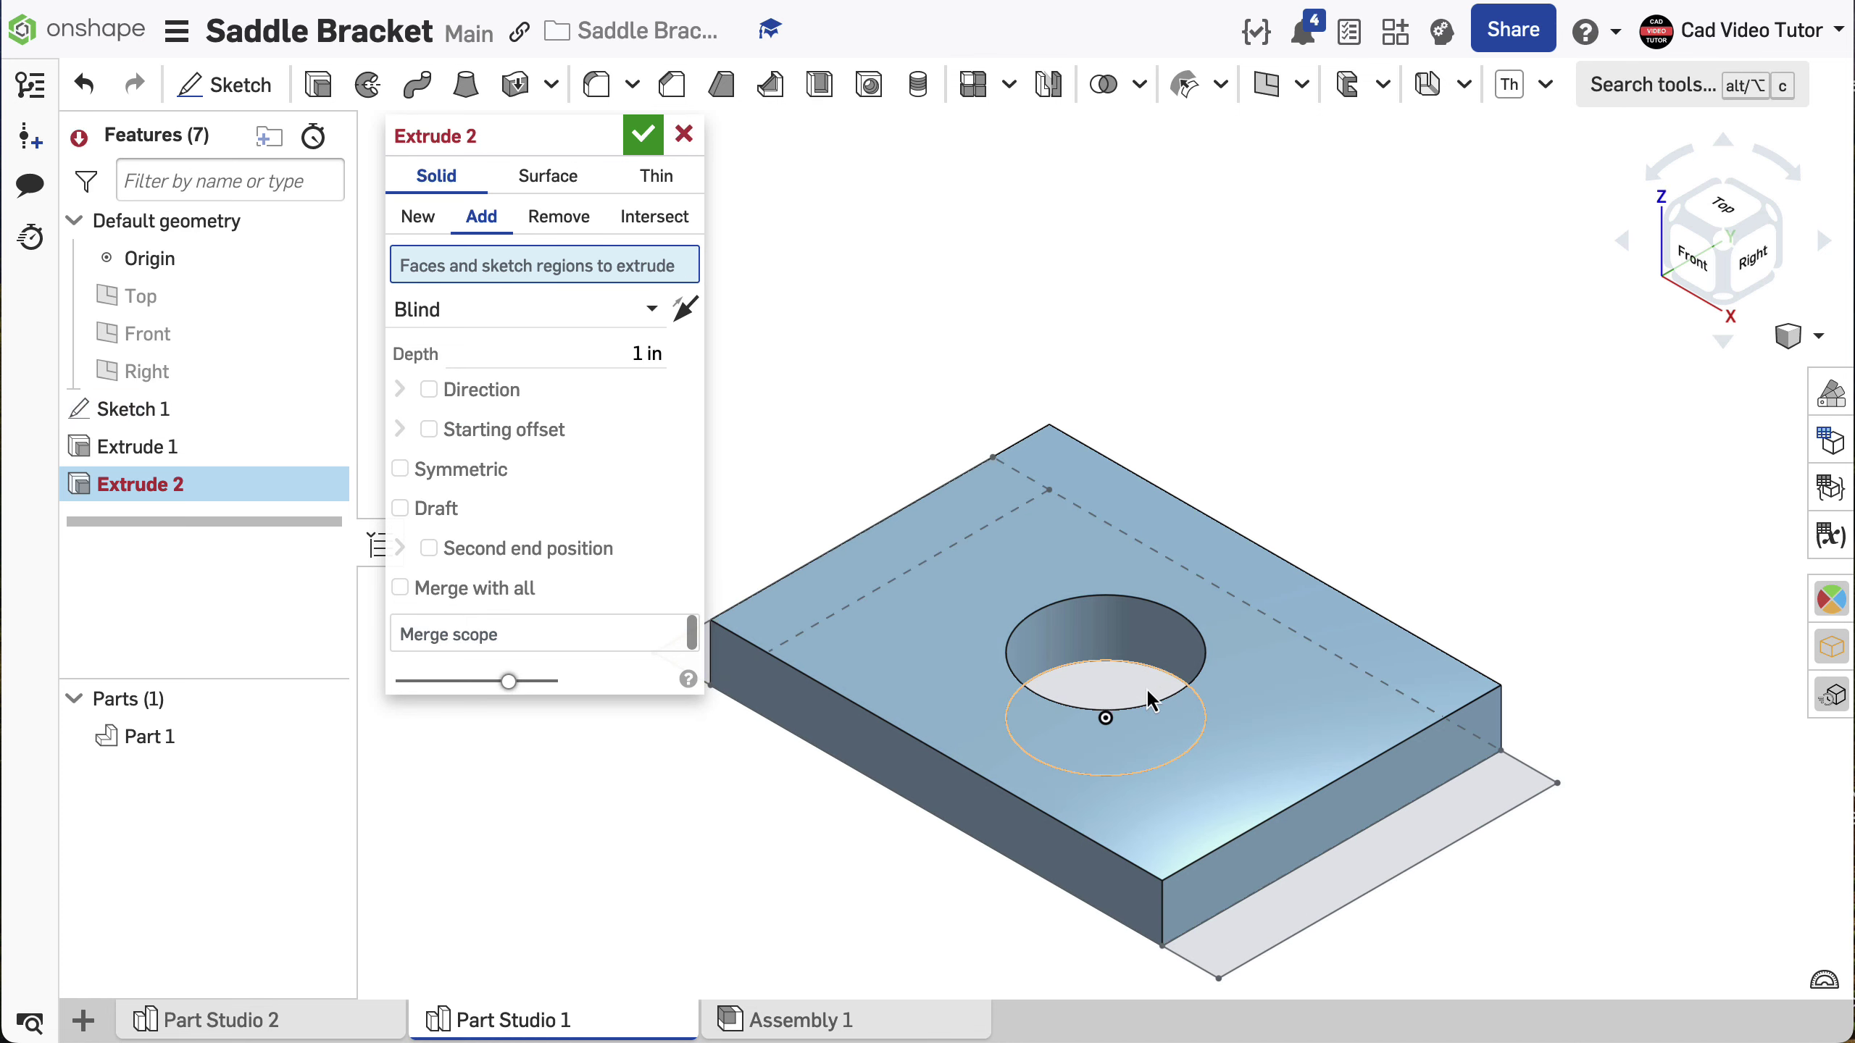
{"action": "left_click", "coordinate": [1378, 836]}
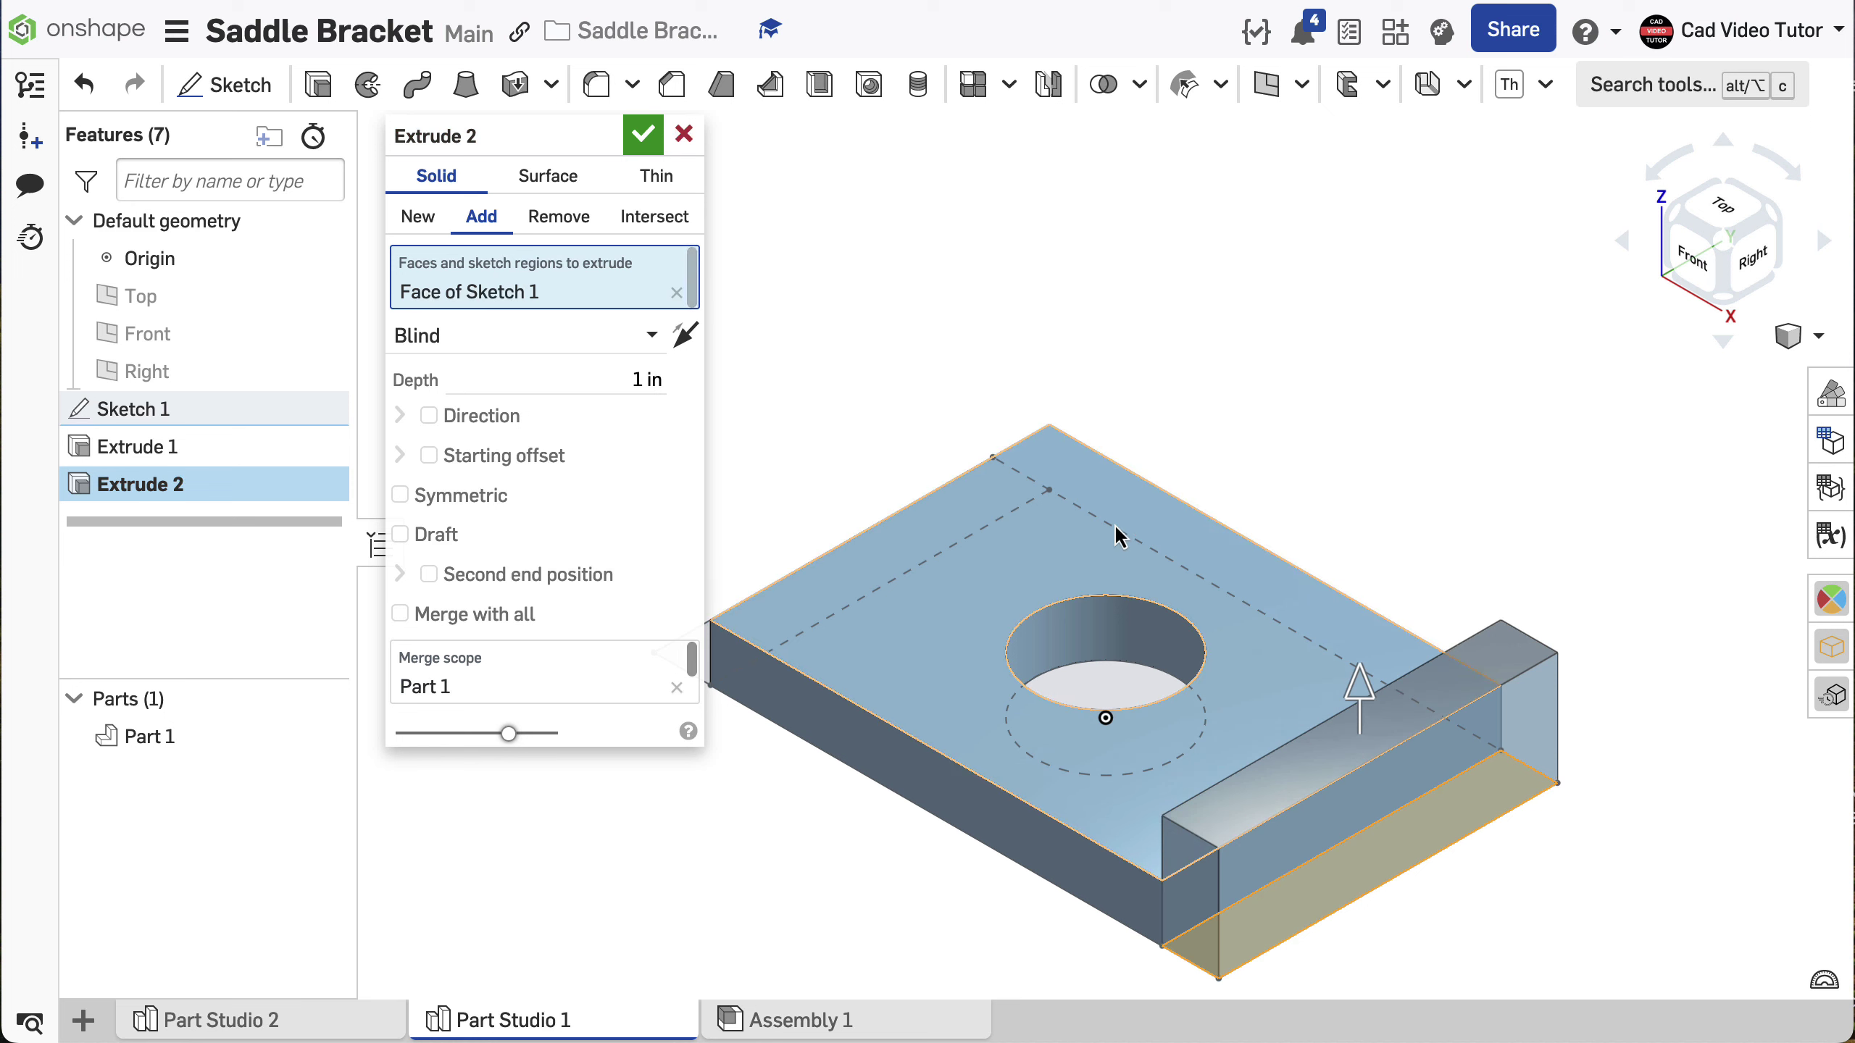
{"action": "right_click_drag", "start_coordinate": [1106, 531], "coordinate": [1026, 517]}
{"action": "left_click", "coordinate": [868, 535]}
{"action": "left_click", "coordinate": [621, 415]}
{"action": "type", "text": "2.5 in"}
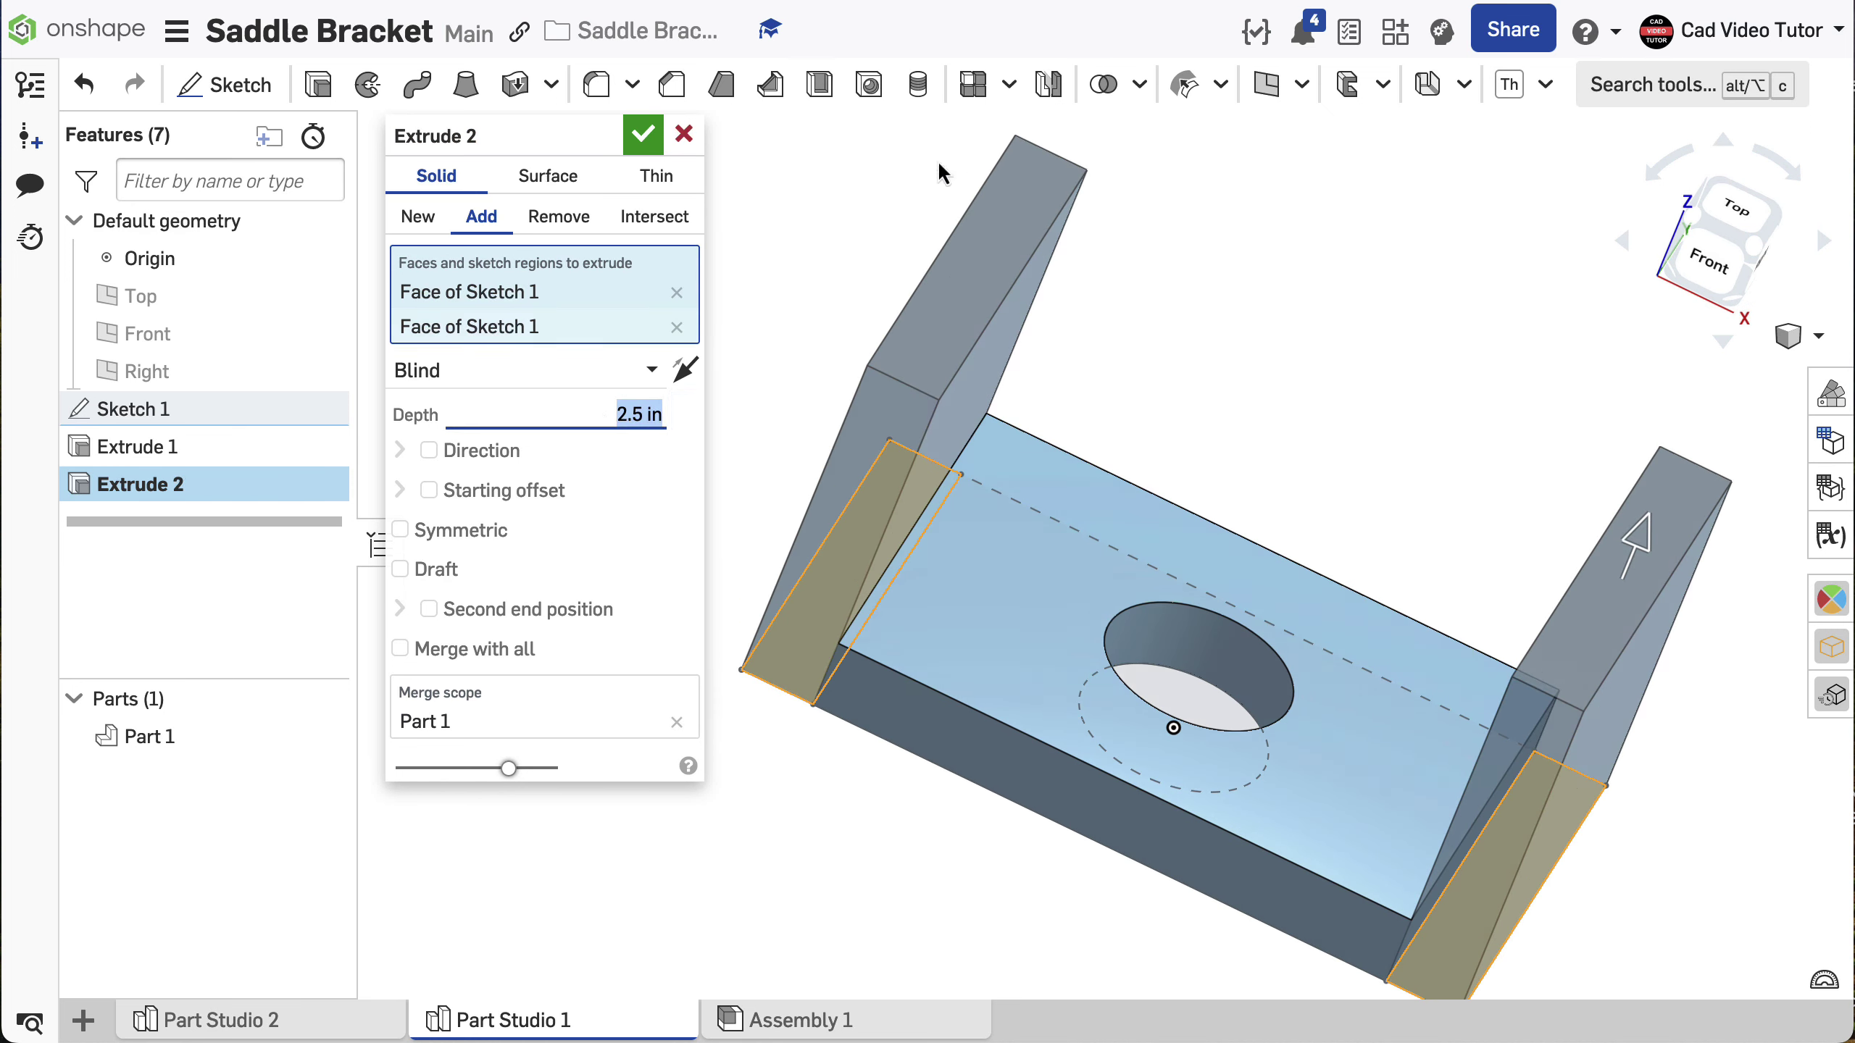
{"action": "left_click", "coordinate": [643, 135]}
{"action": "right_click", "coordinate": [628, 186]}
{"action": "left_click", "coordinate": [686, 308]}
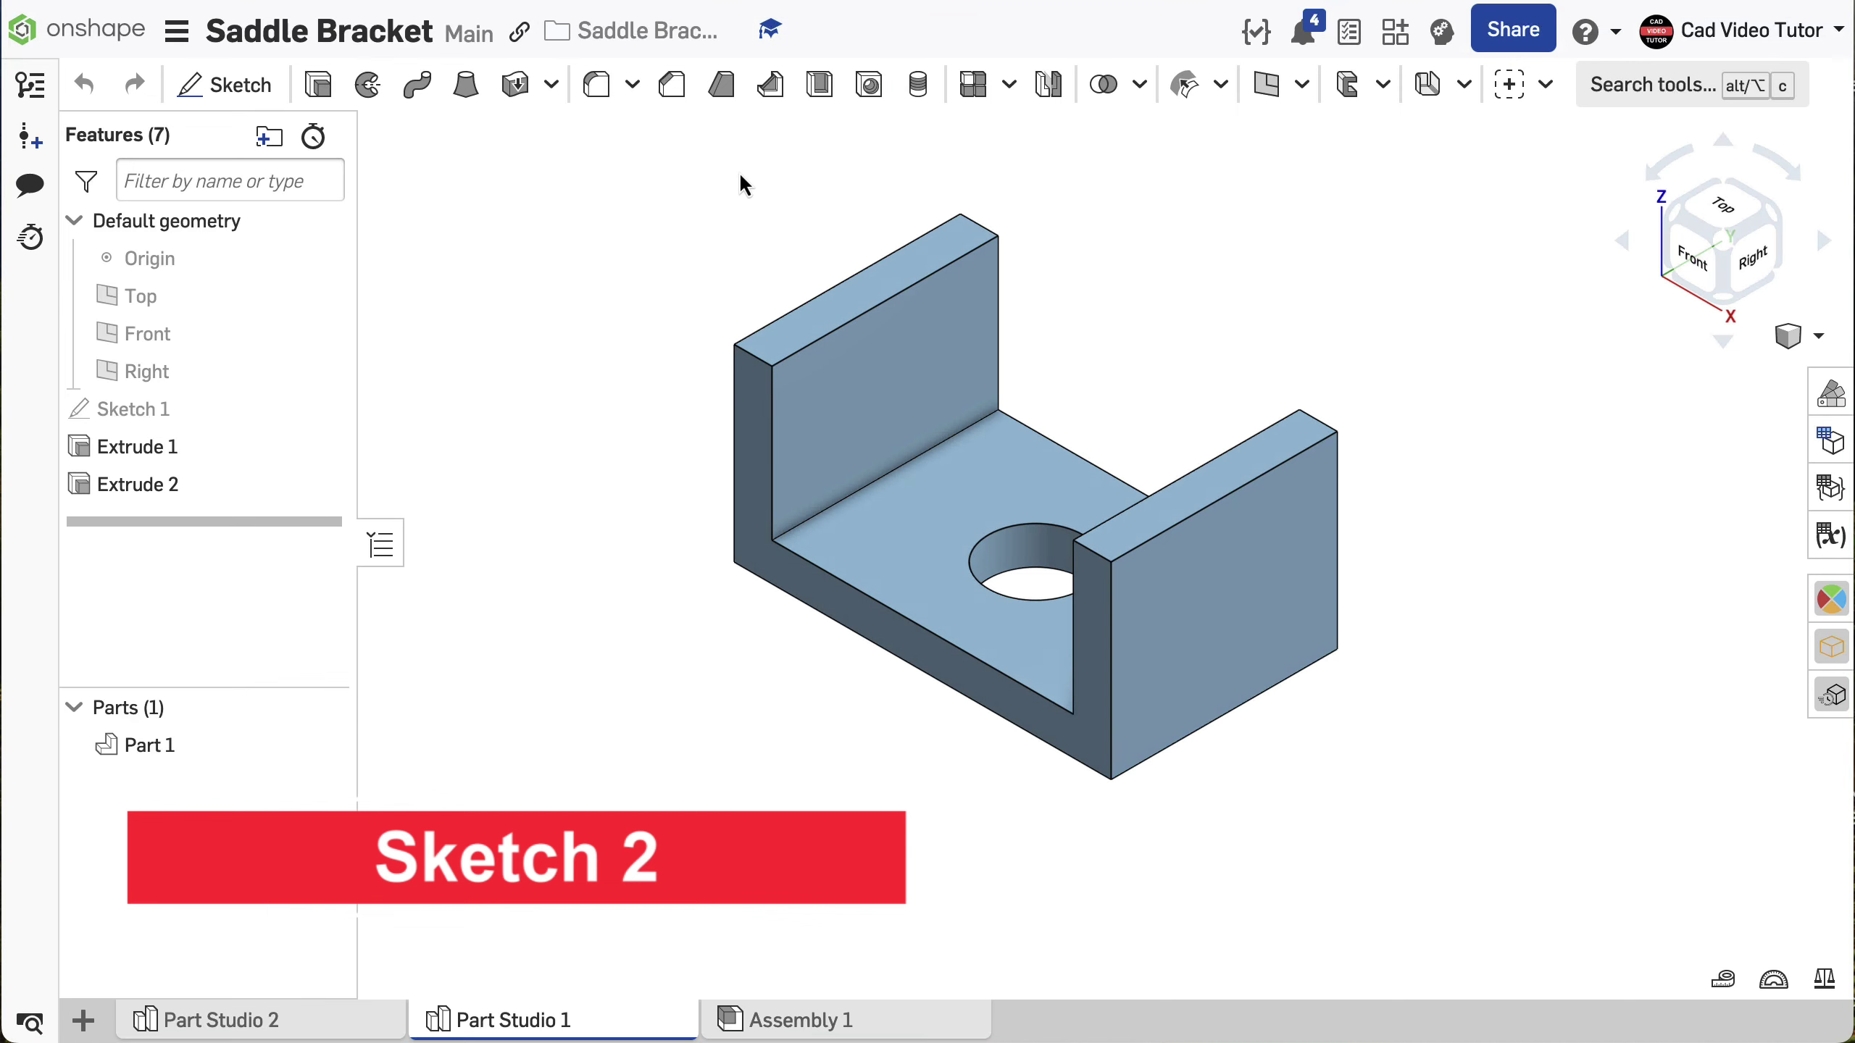
Sketch a 1 in radius semicircle with a center point arc on the side wall's outer face, centered on its top edge's midpoint.
{"action": "left_click", "coordinate": [254, 85]}
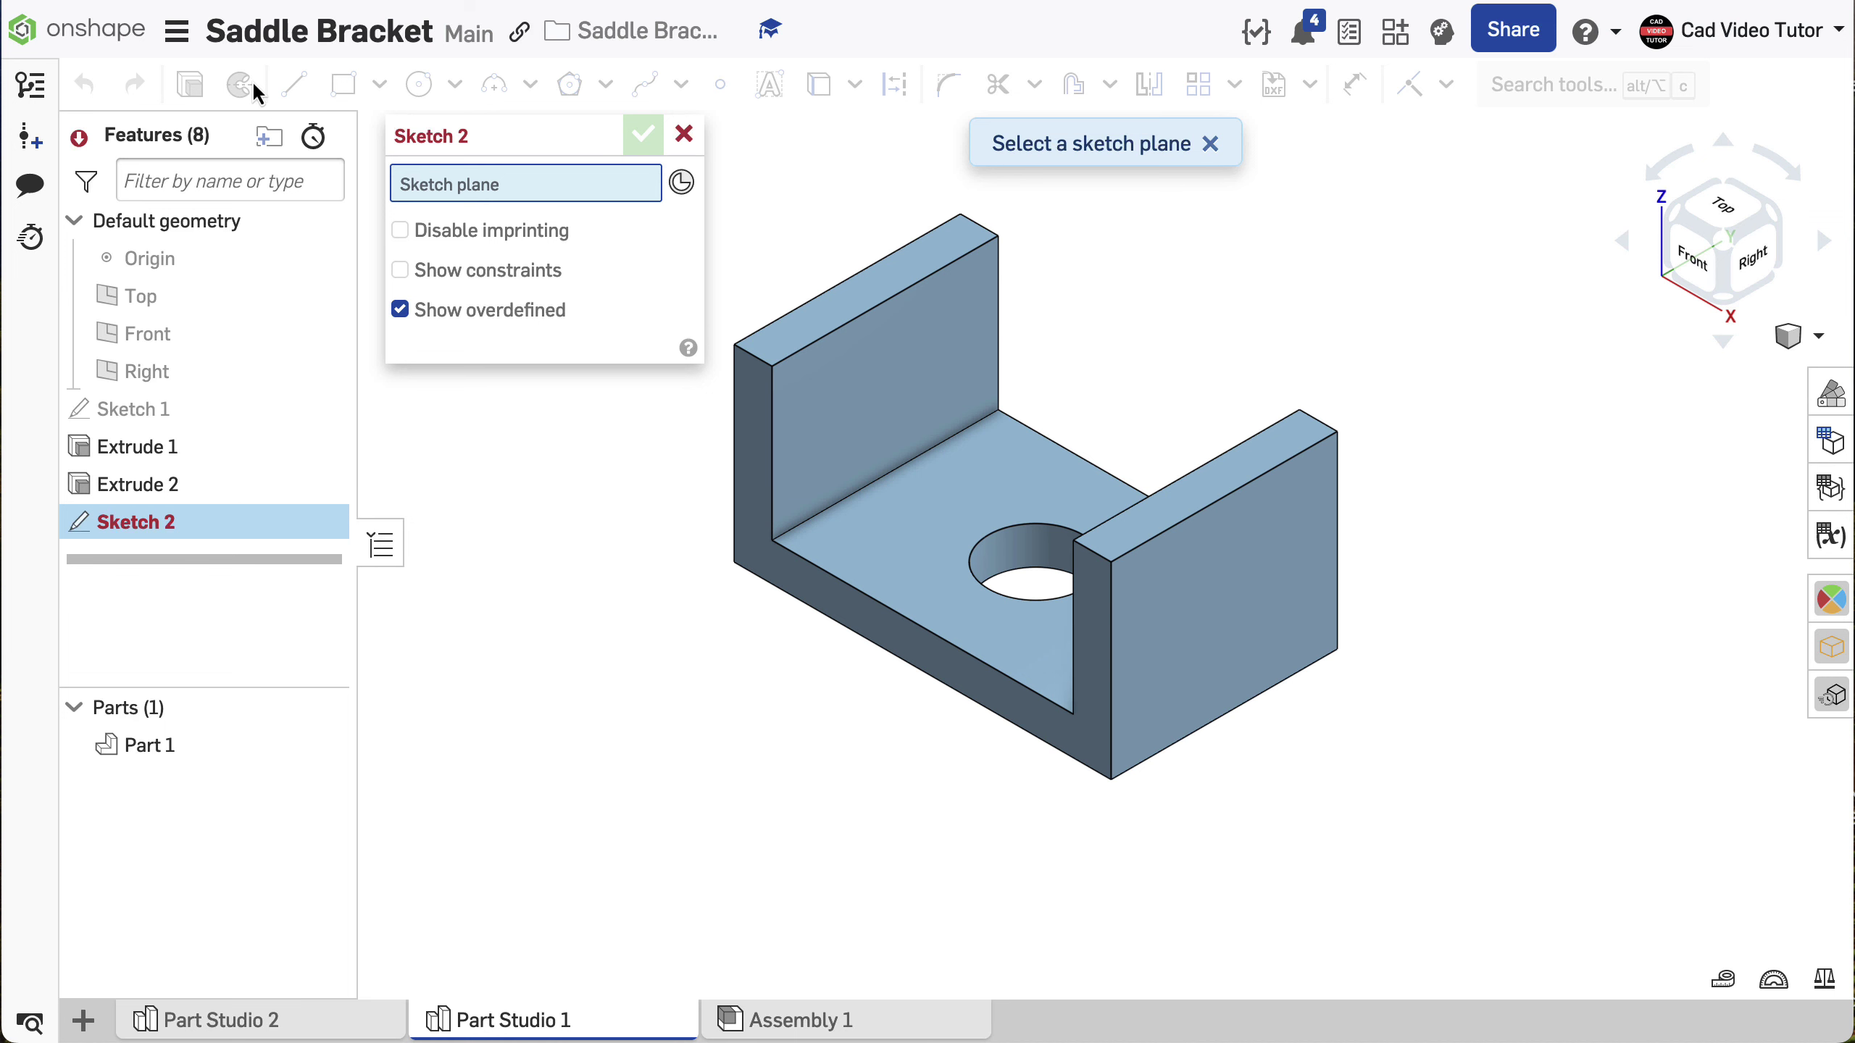
{"action": "left_click", "coordinate": [1225, 570]}
{"action": "key", "text": "n"}
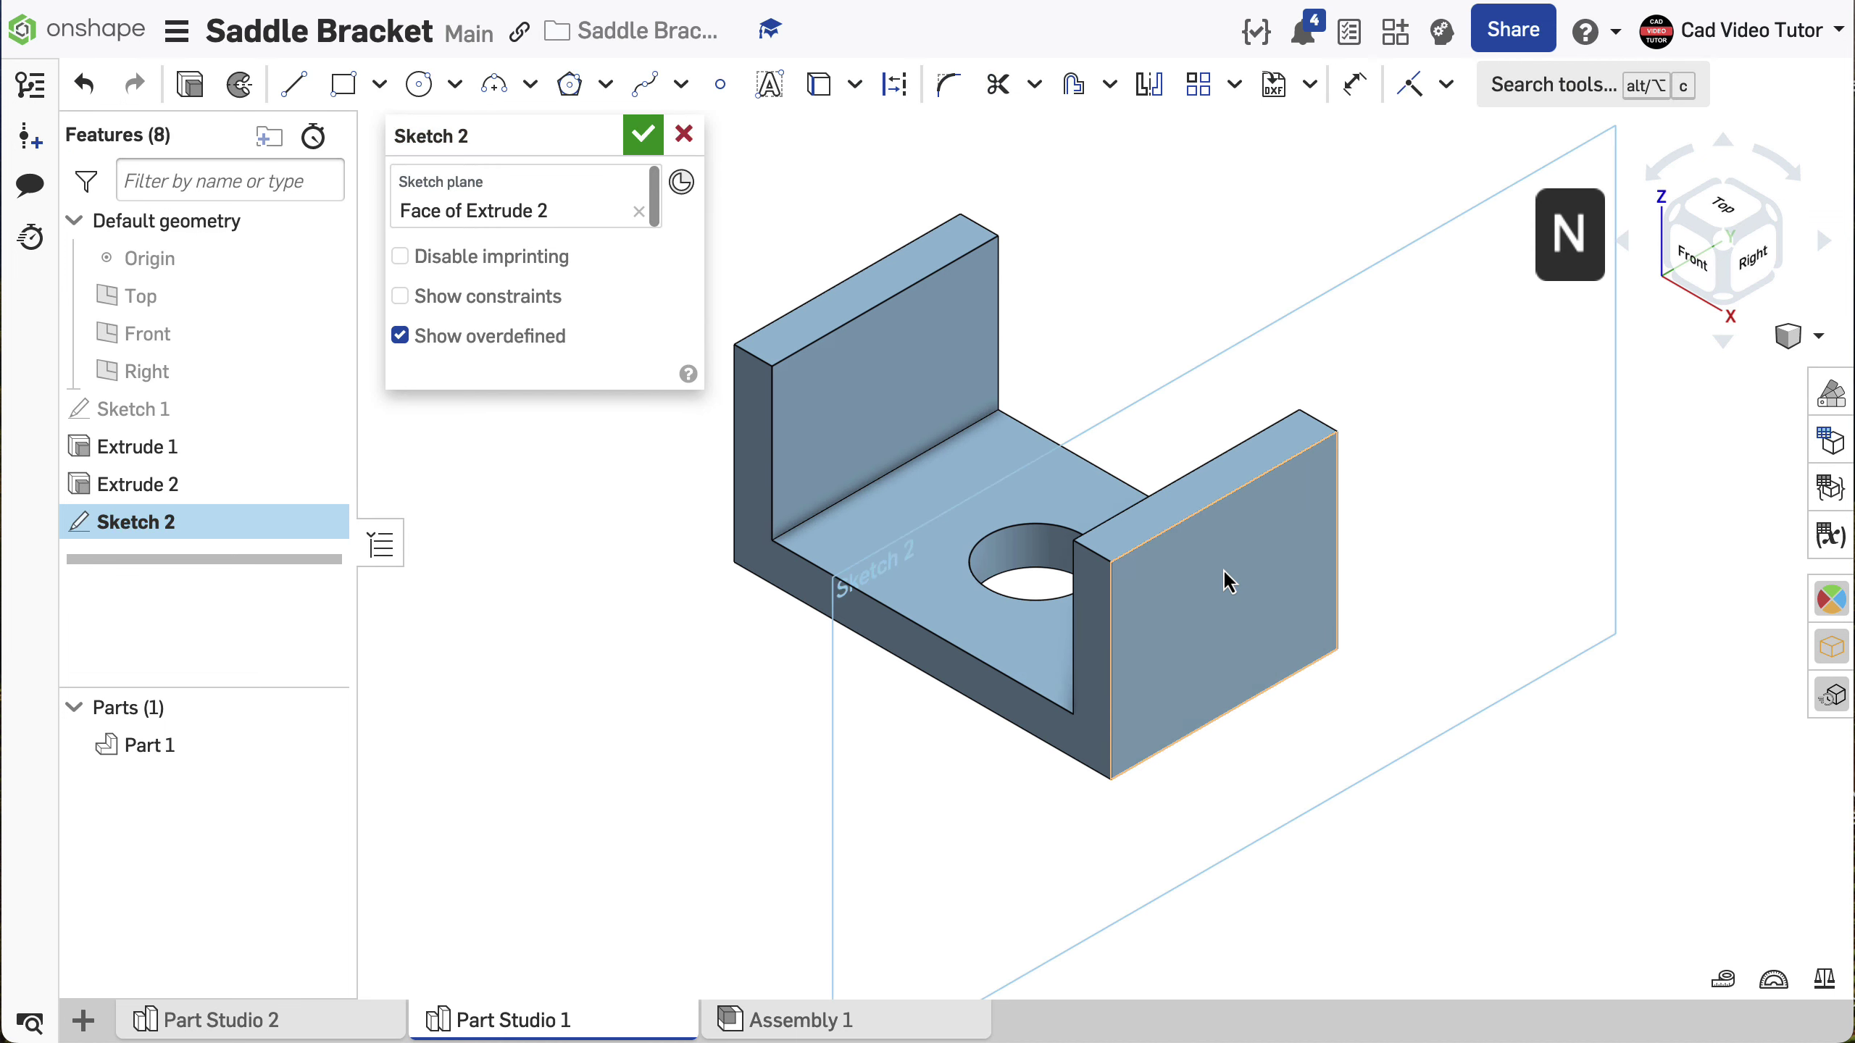
{"action": "left_click", "coordinate": [531, 86]}
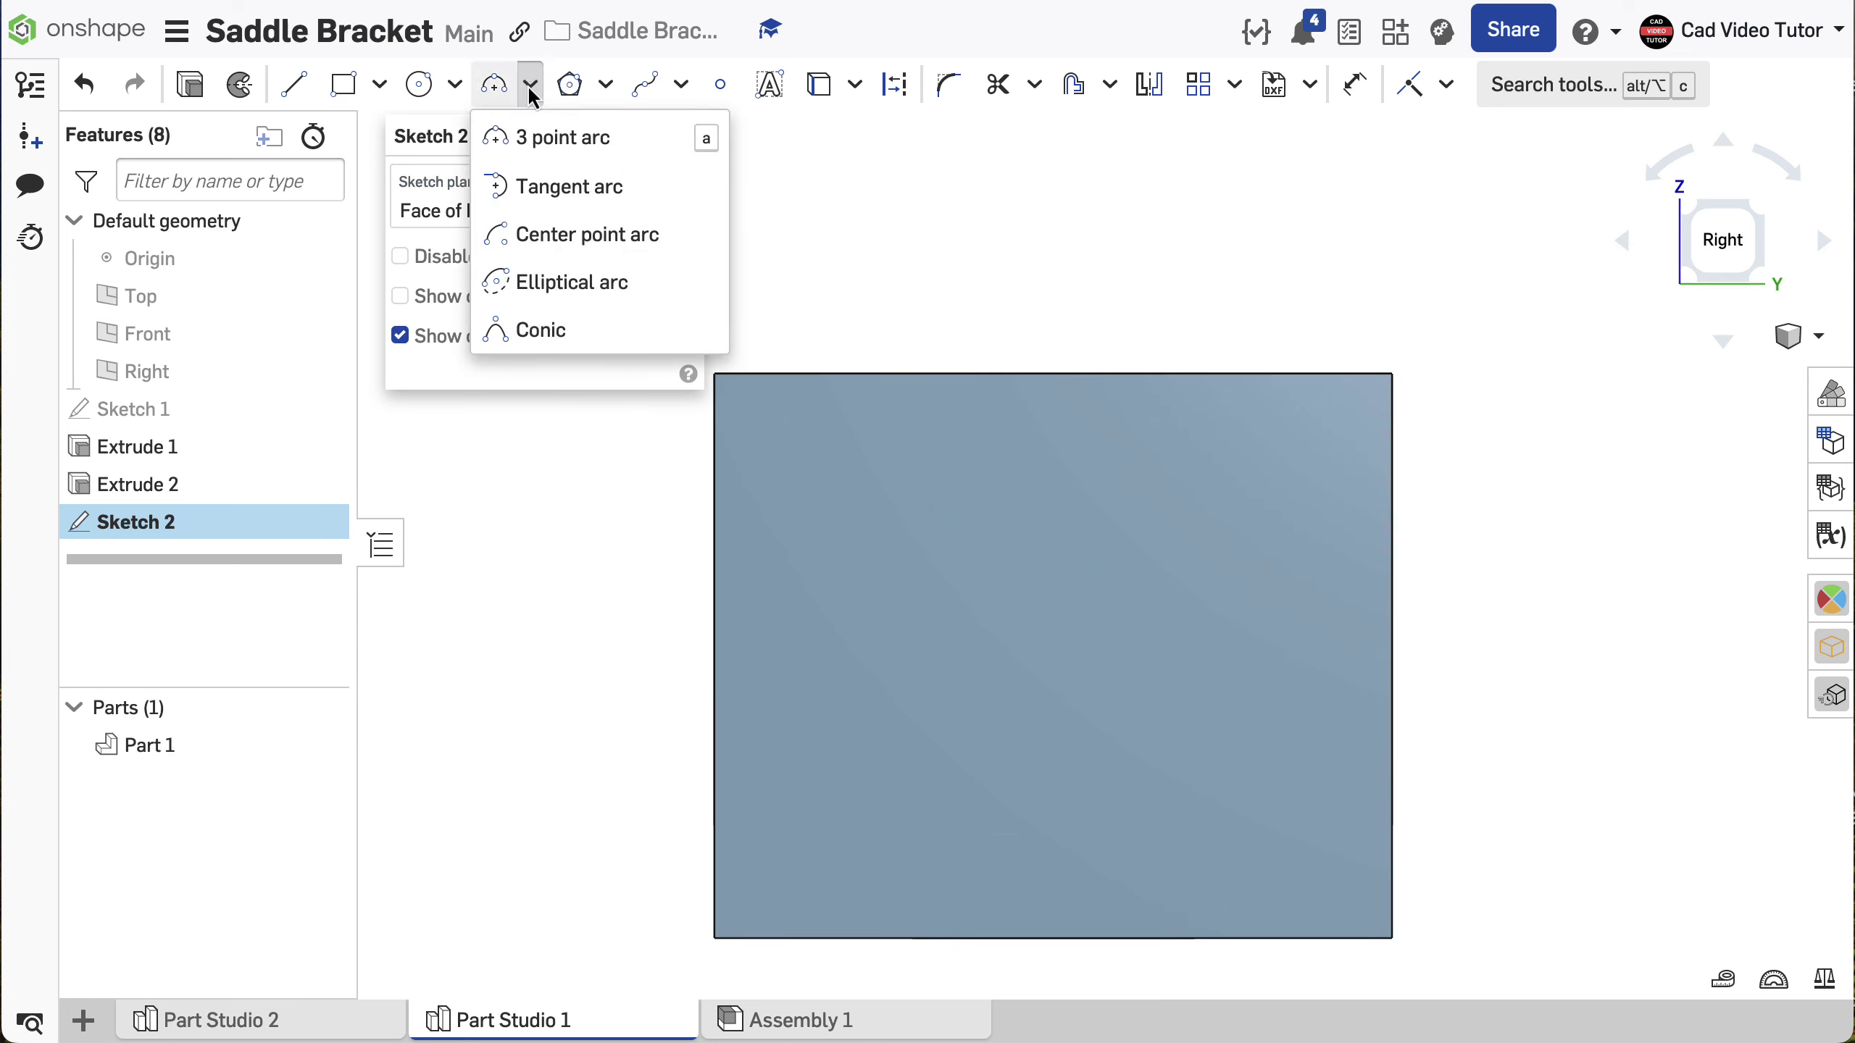
{"action": "left_click", "coordinate": [554, 235]}
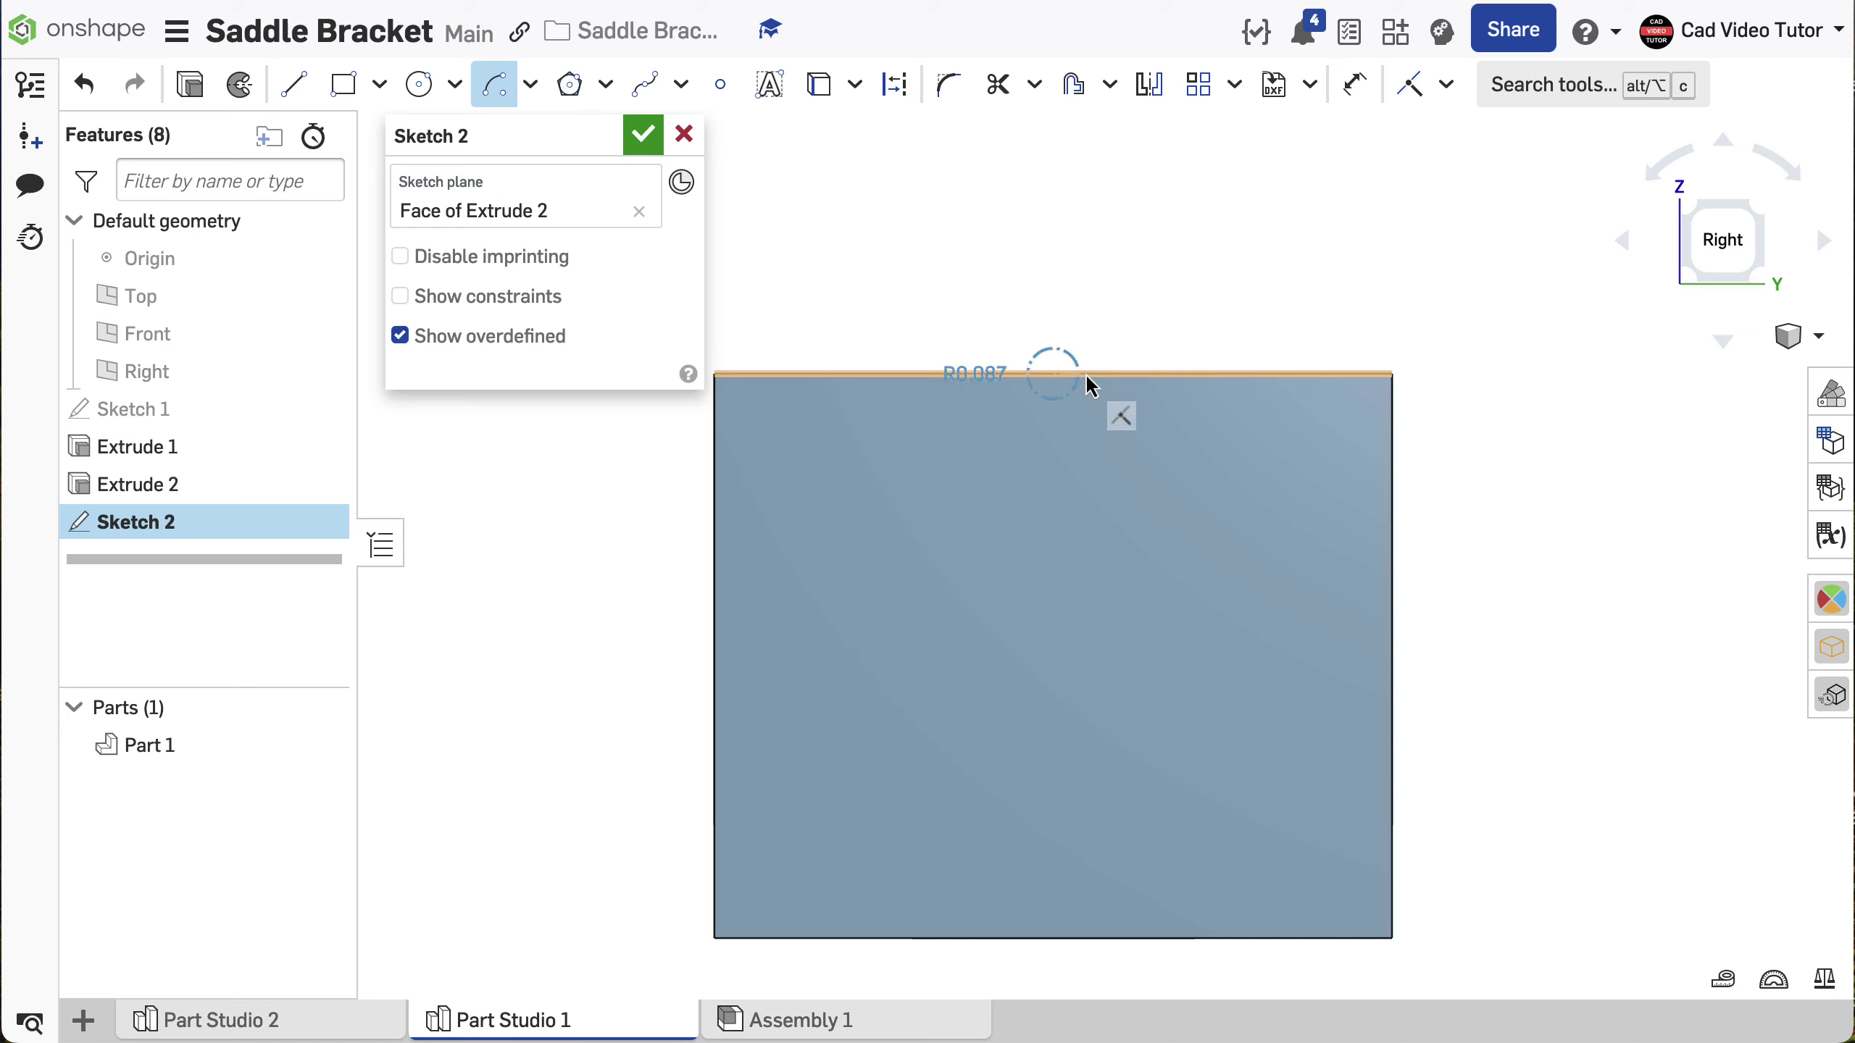
{"action": "left_click", "coordinate": [1283, 372]}
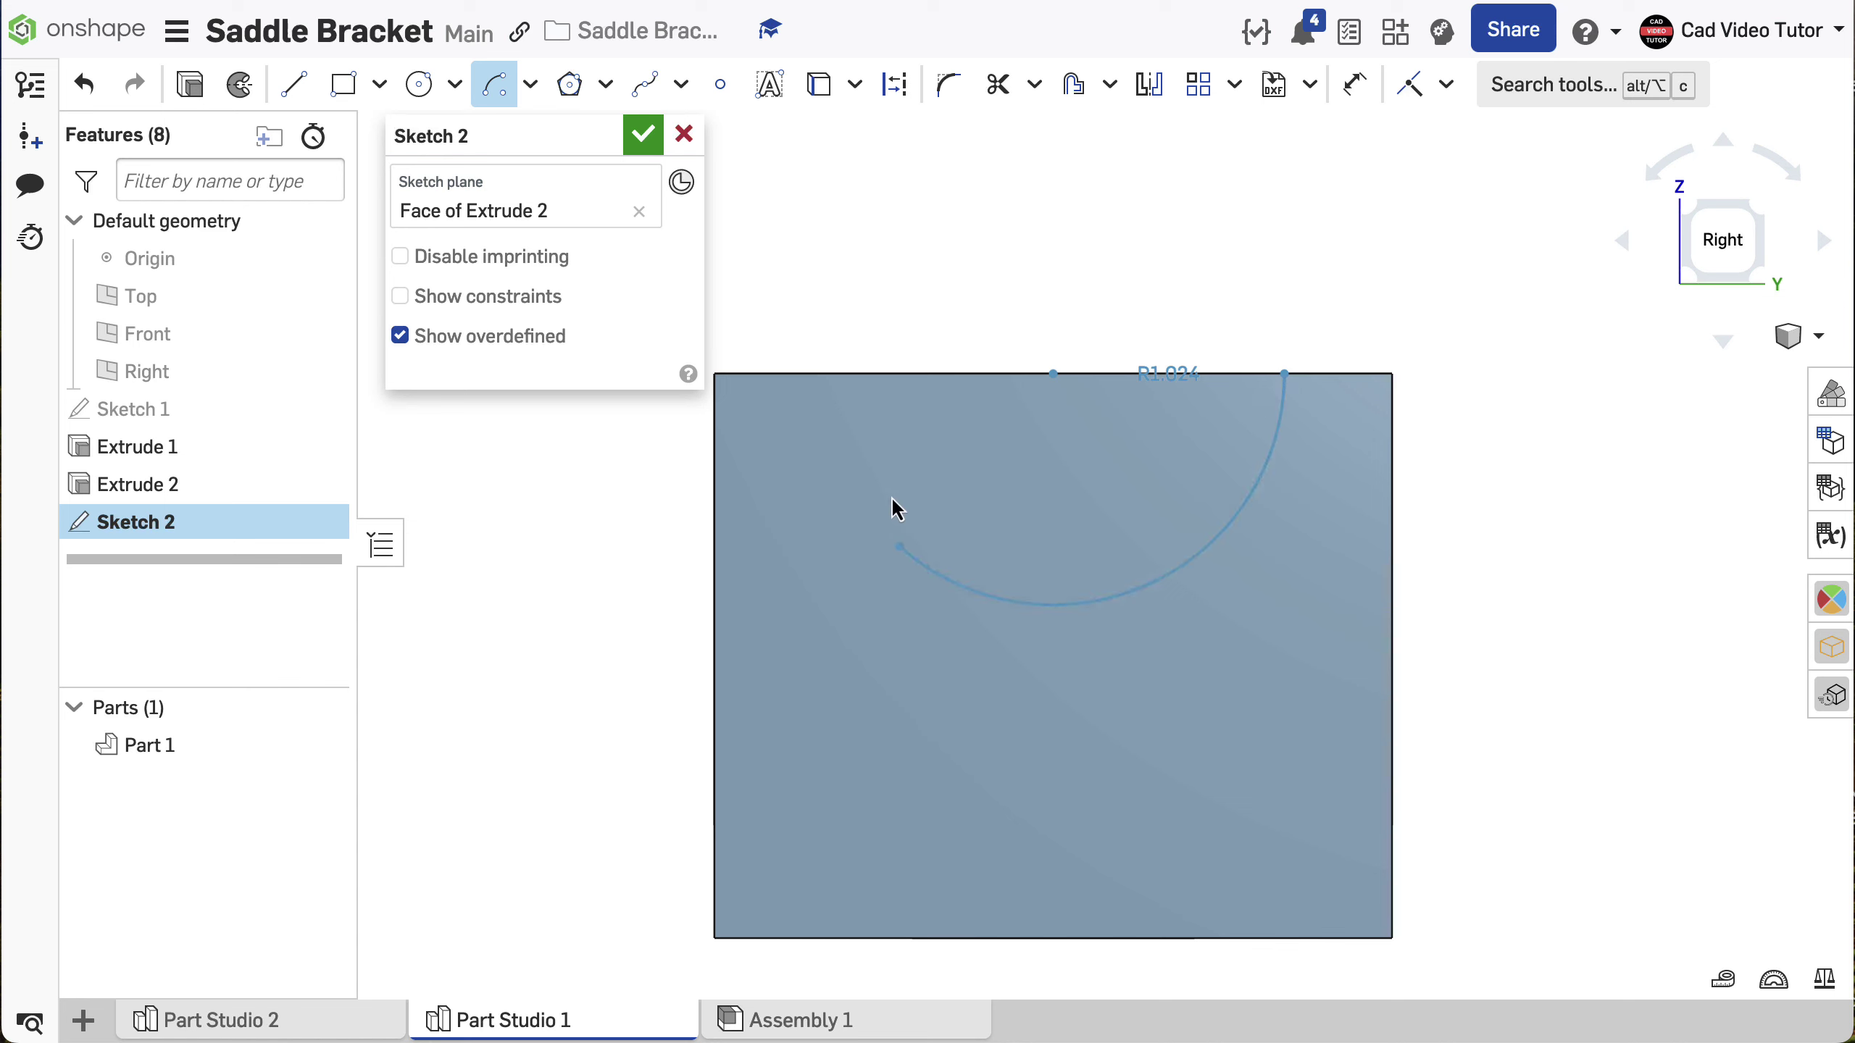
{"action": "left_click", "coordinate": [800, 375]}
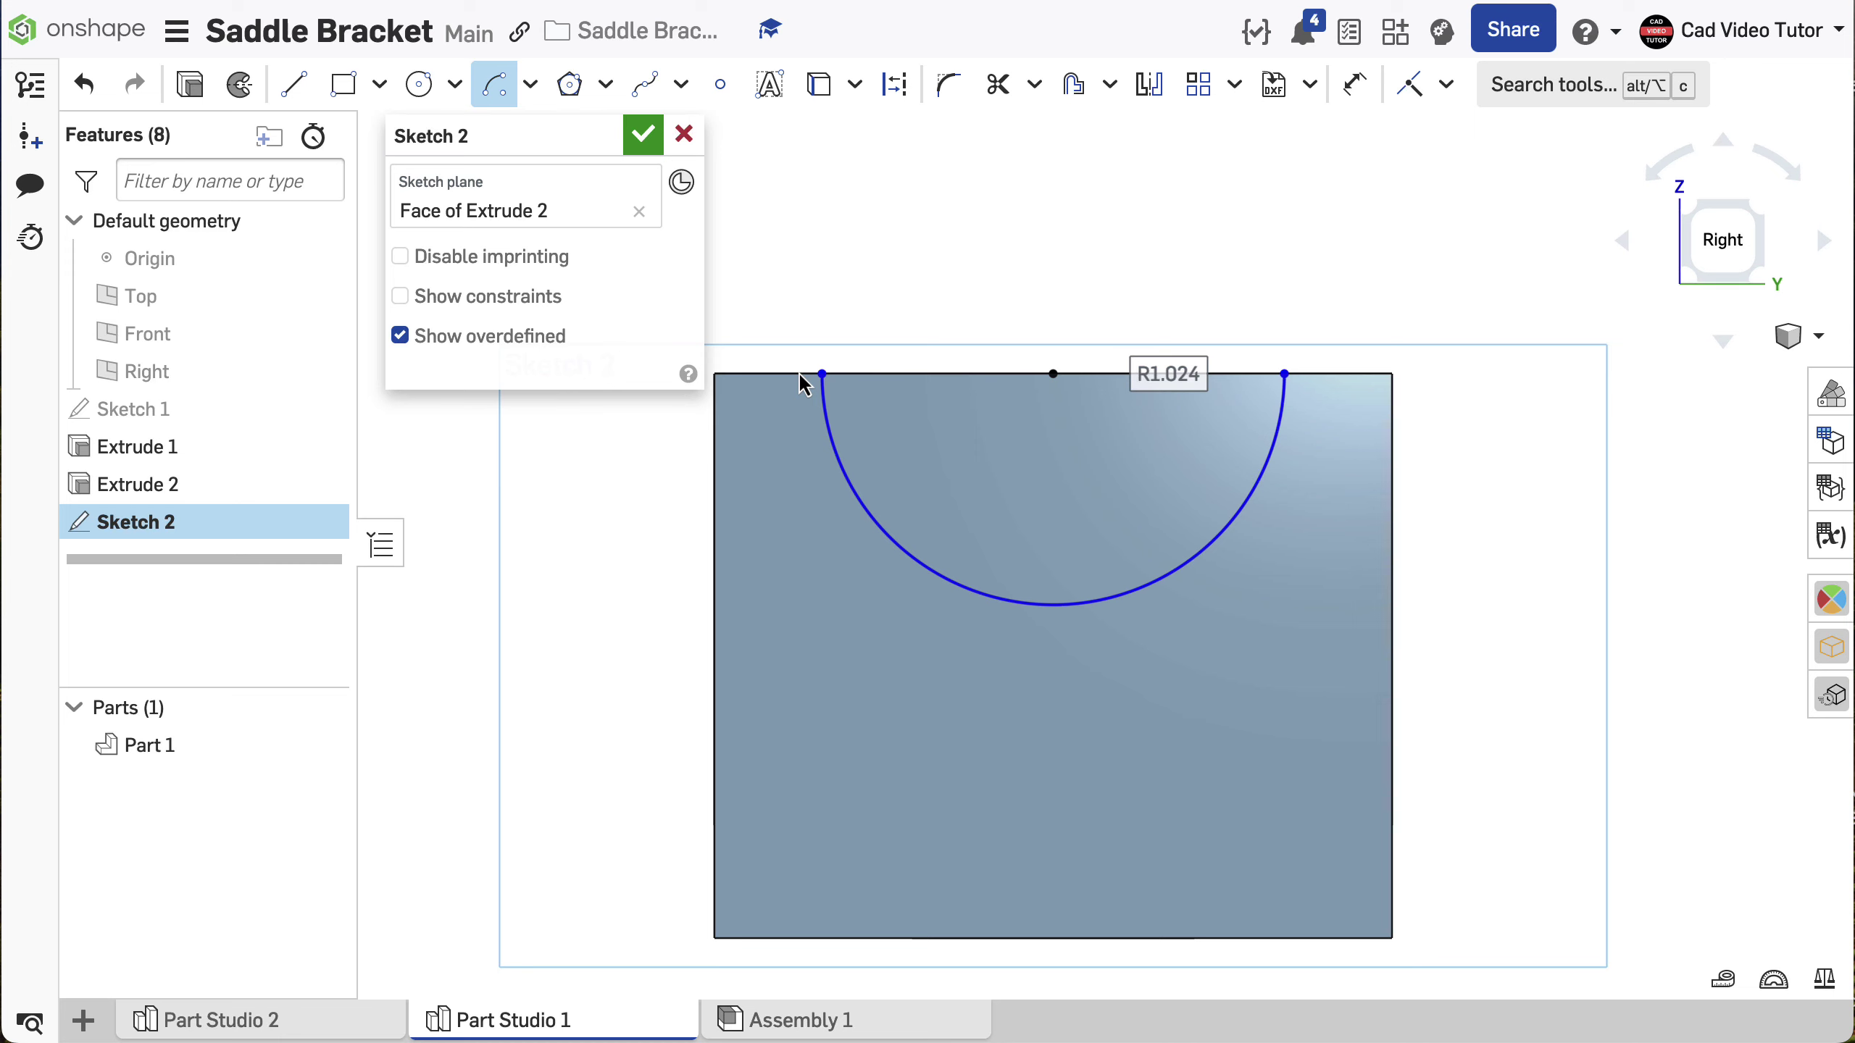
{"action": "type", "text": "1"}
{"action": "key", "text": "Return"}
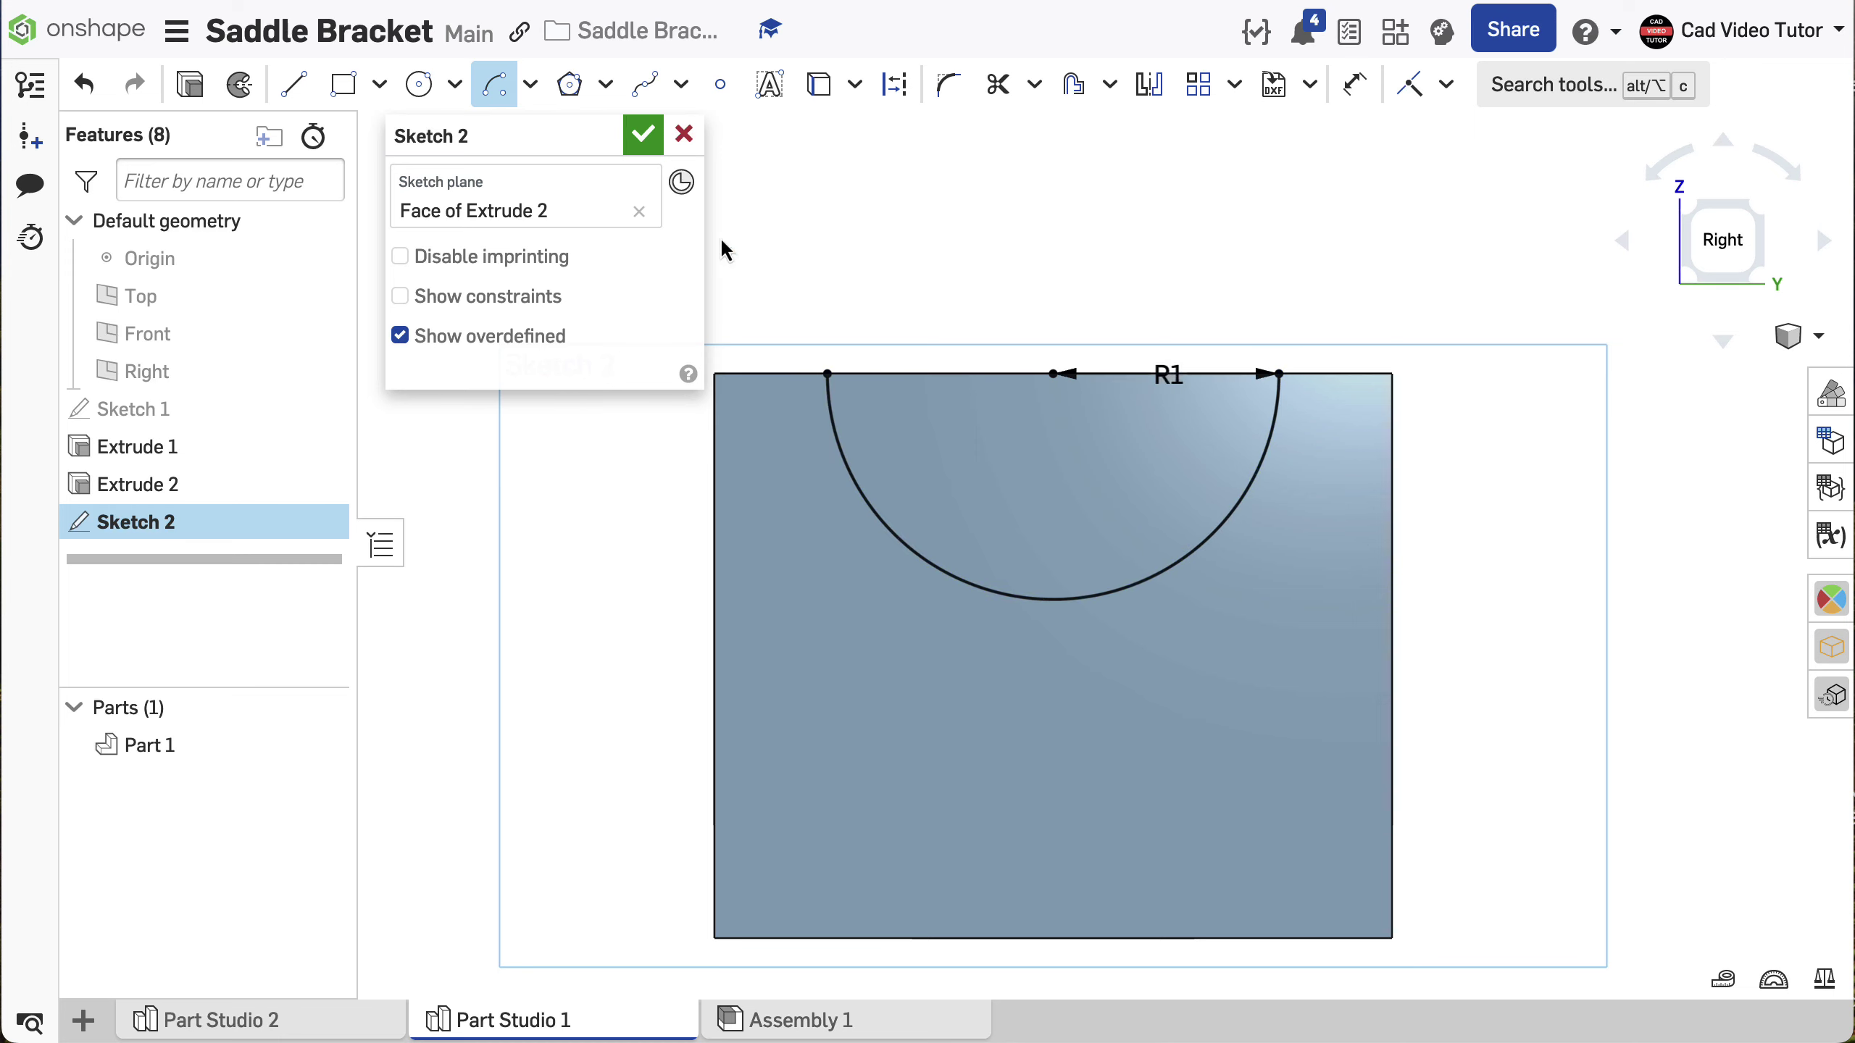
{"action": "left_click", "coordinate": [650, 137]}
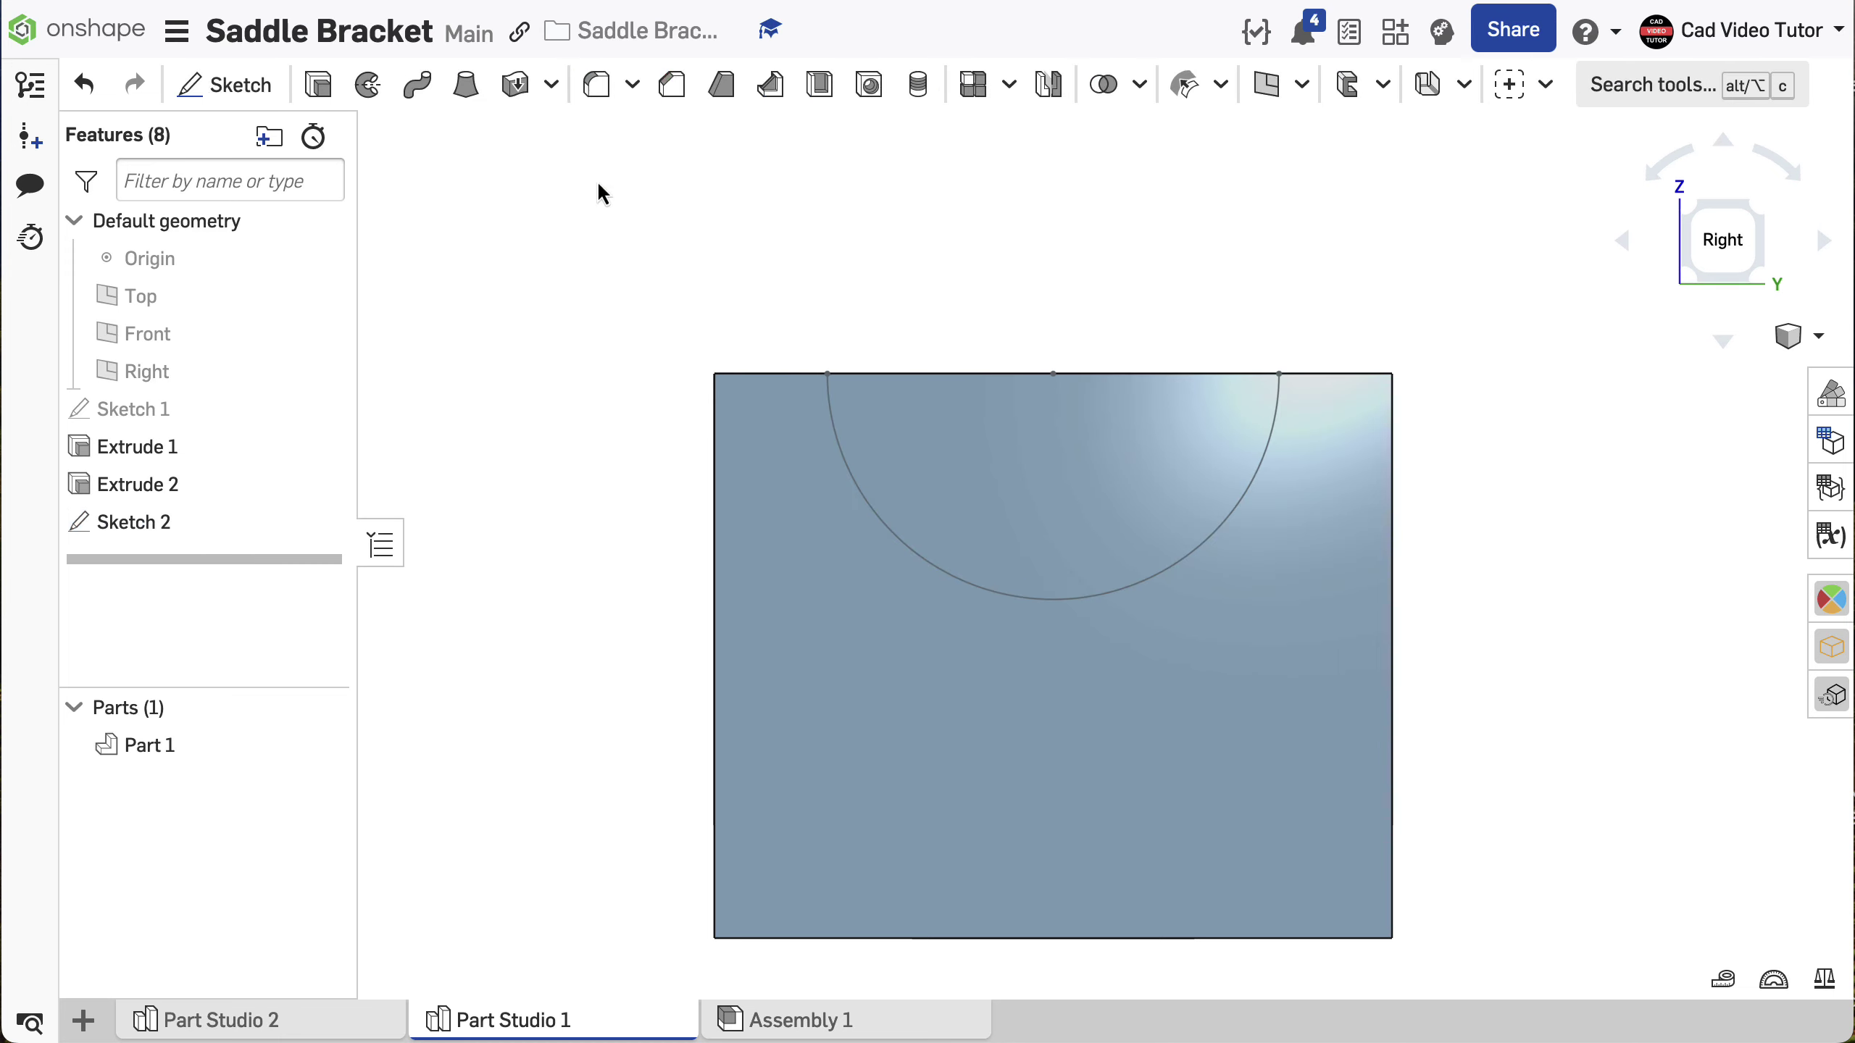
Cut the semicircular sketch region through both side walls using Extrude with the Remove and Through all options.
{"action": "right_click", "coordinate": [552, 239]}
{"action": "left_click", "coordinate": [581, 350]}
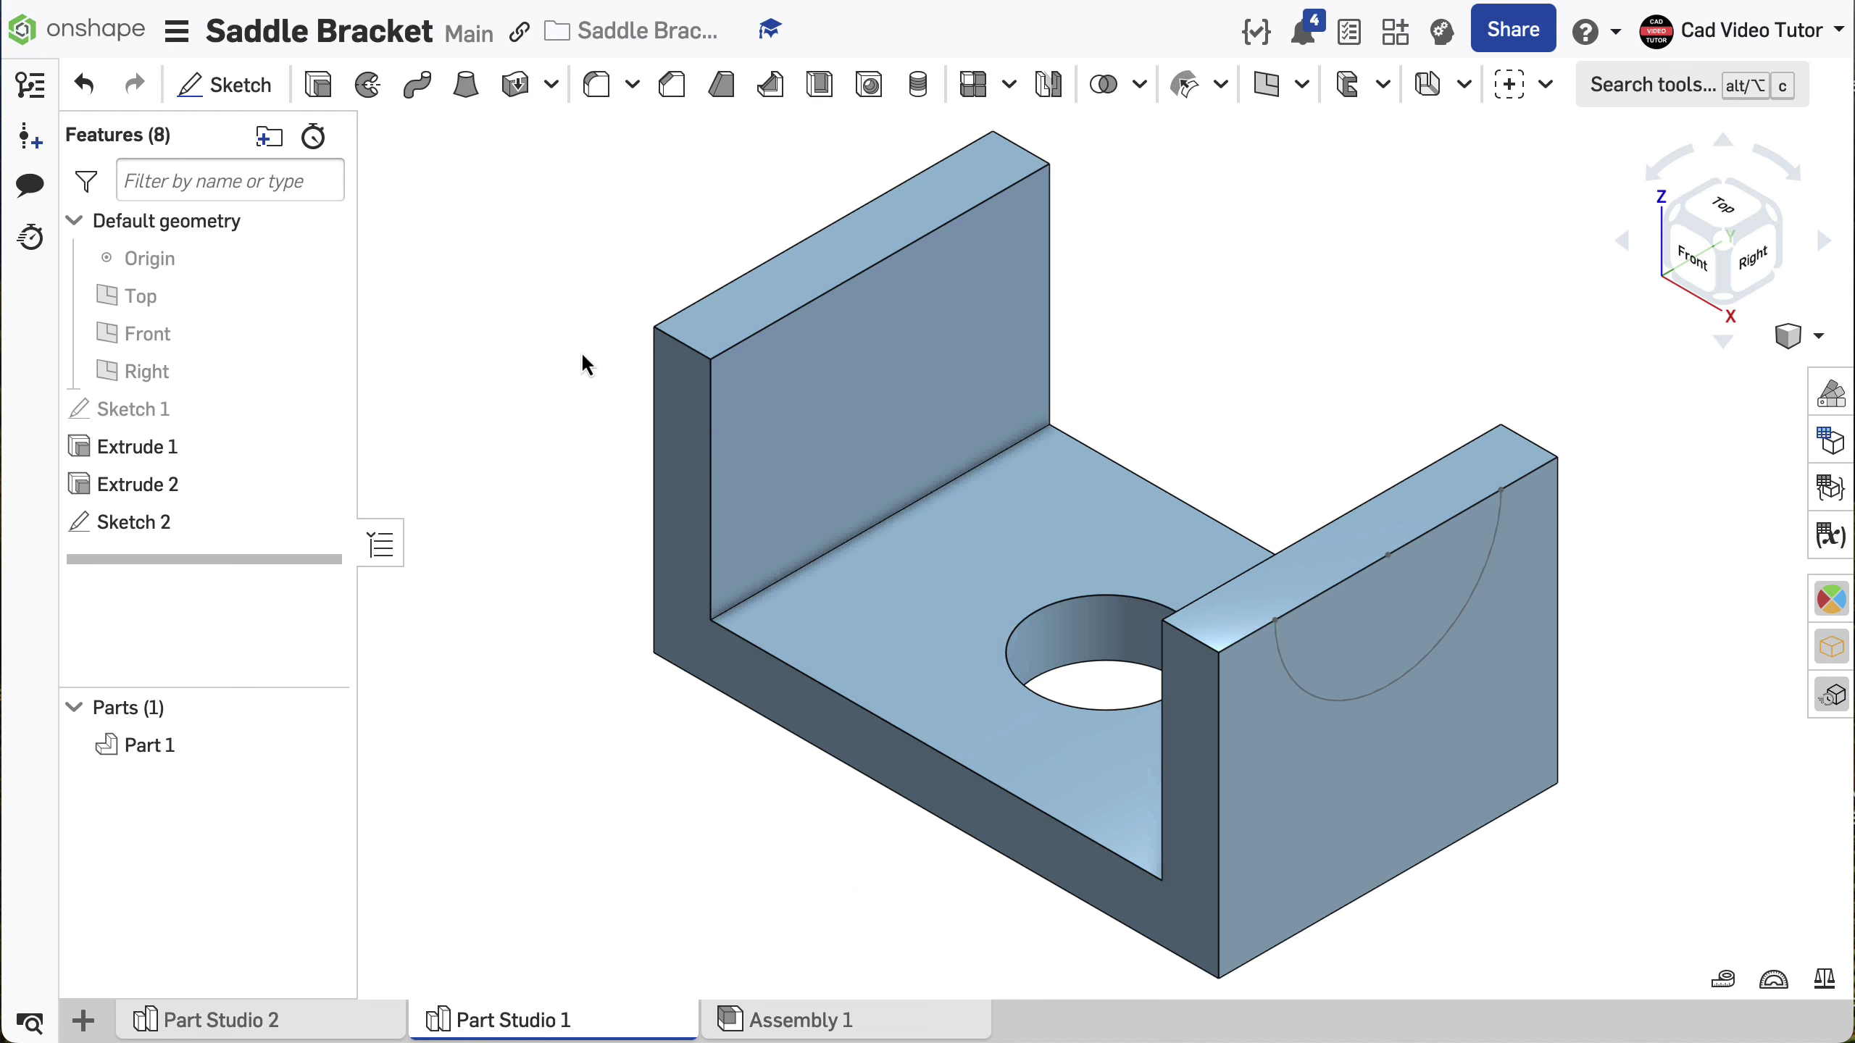
{"action": "left_click", "coordinate": [326, 84]}
{"action": "left_click", "coordinate": [566, 224]}
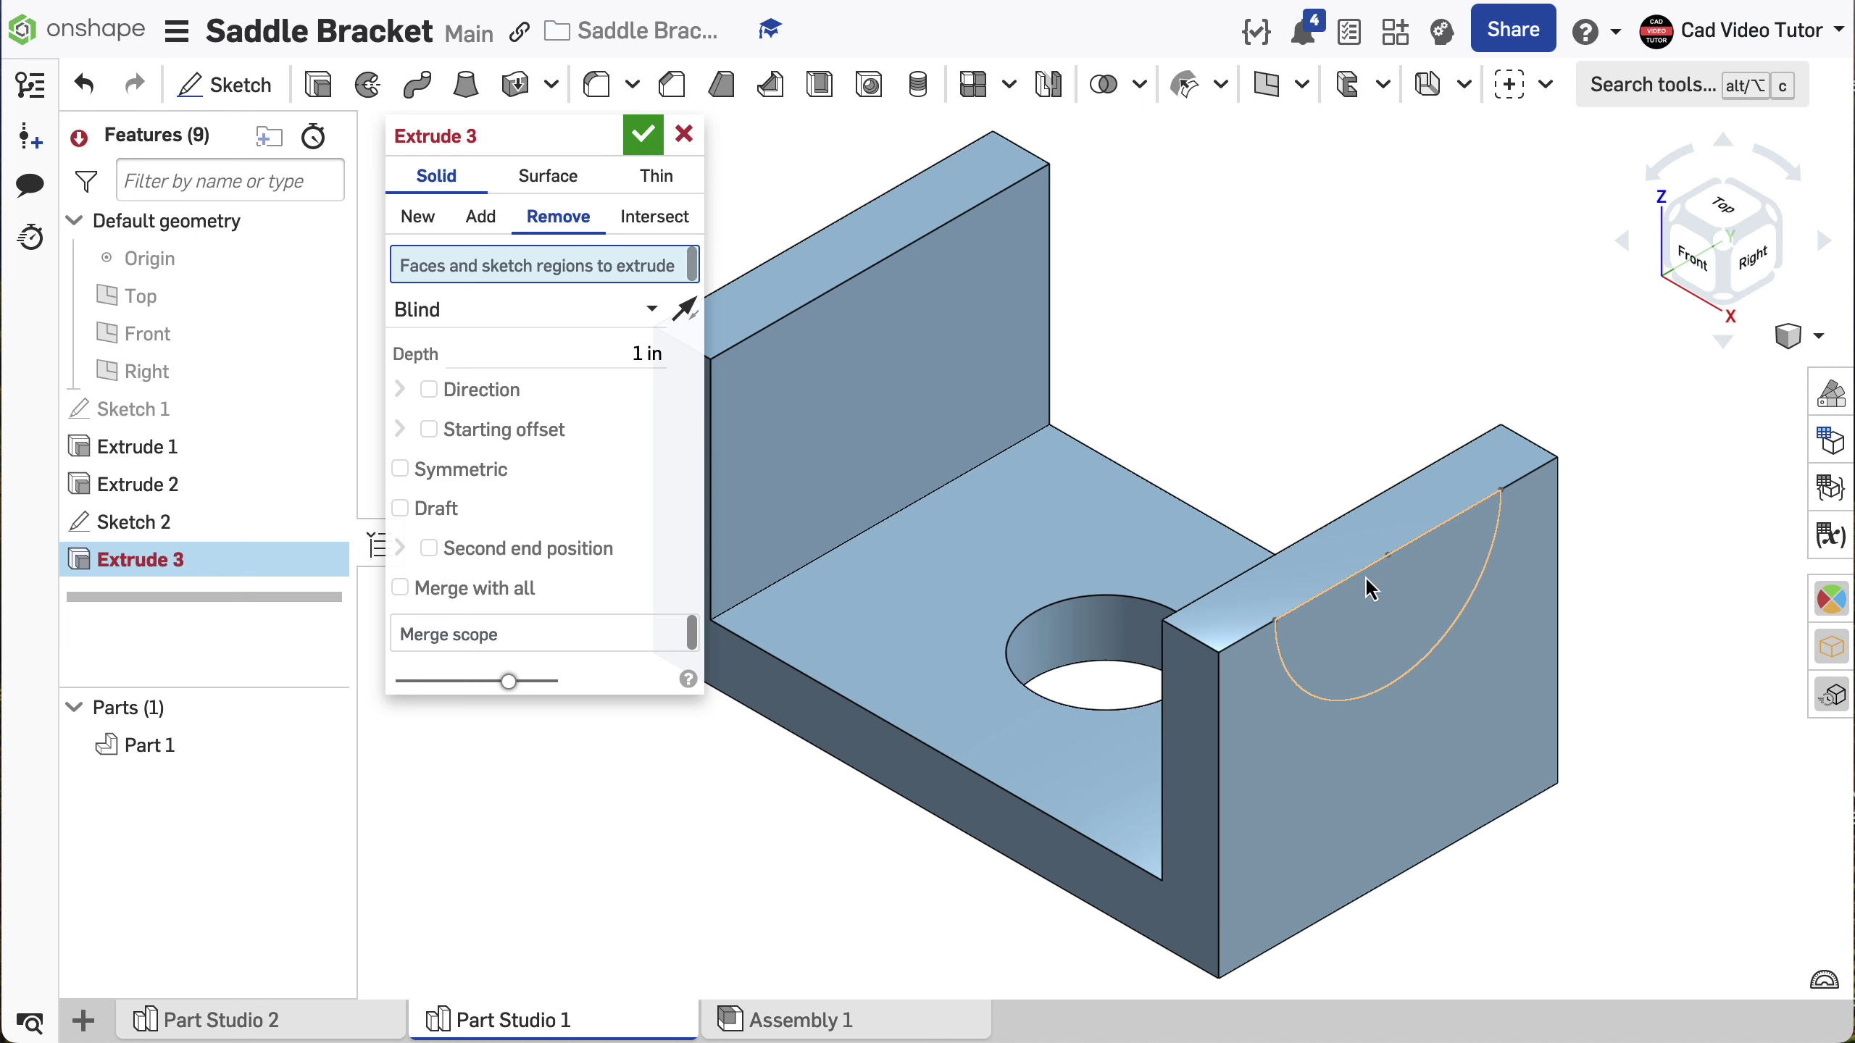
{"action": "left_click", "coordinate": [1387, 595]}
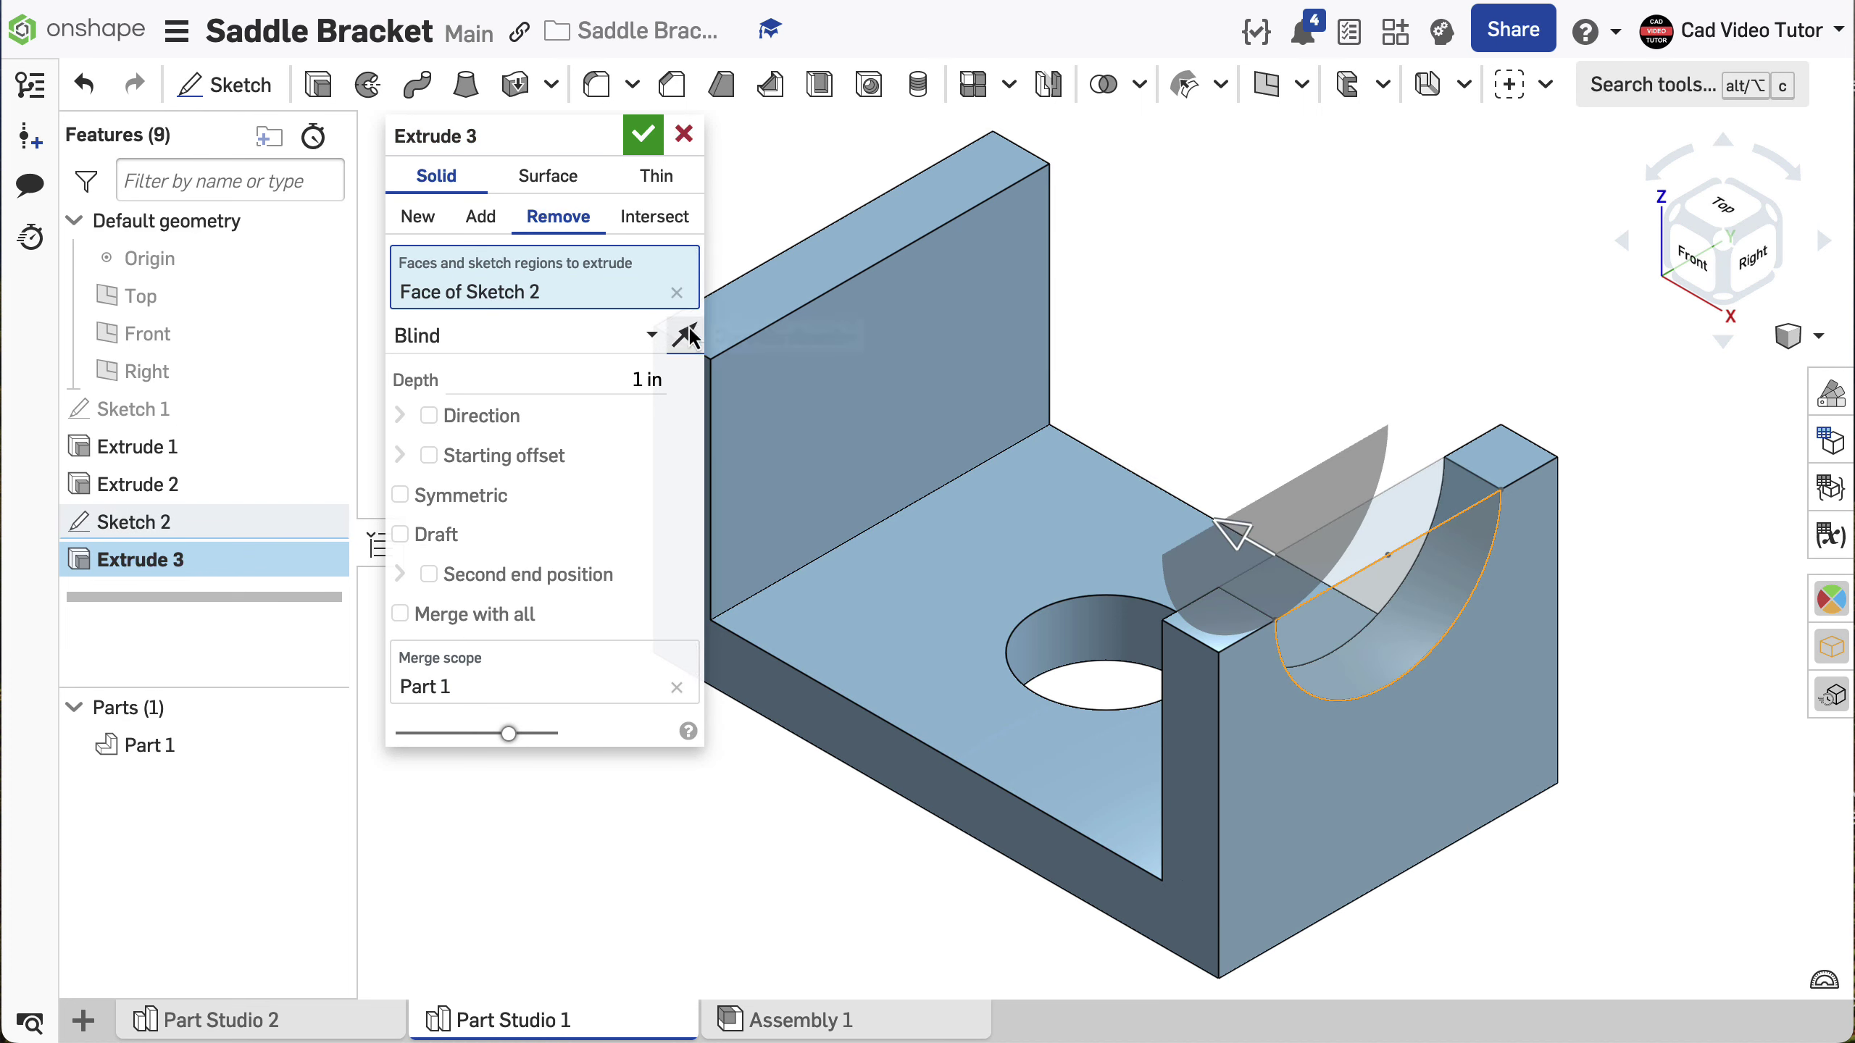
{"action": "left_click", "coordinate": [640, 326]}
{"action": "left_click", "coordinate": [606, 570]}
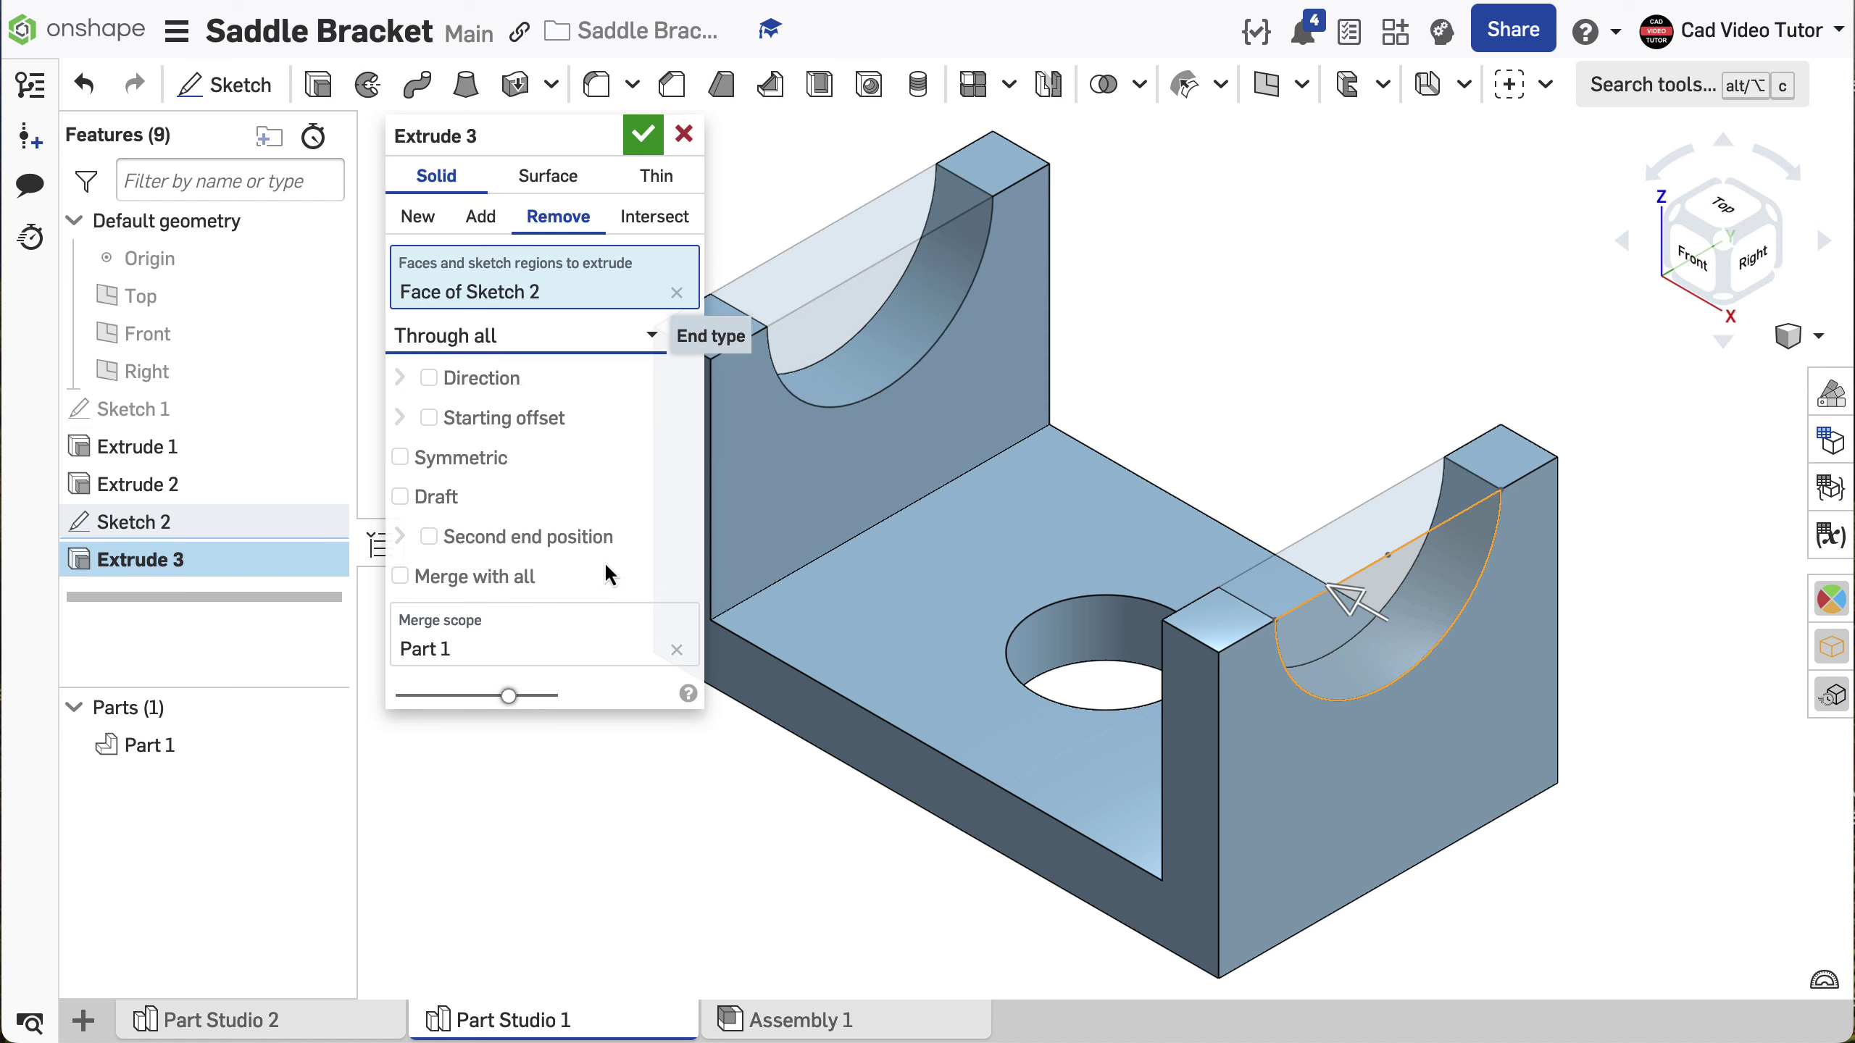
{"action": "left_click", "coordinate": [643, 140]}
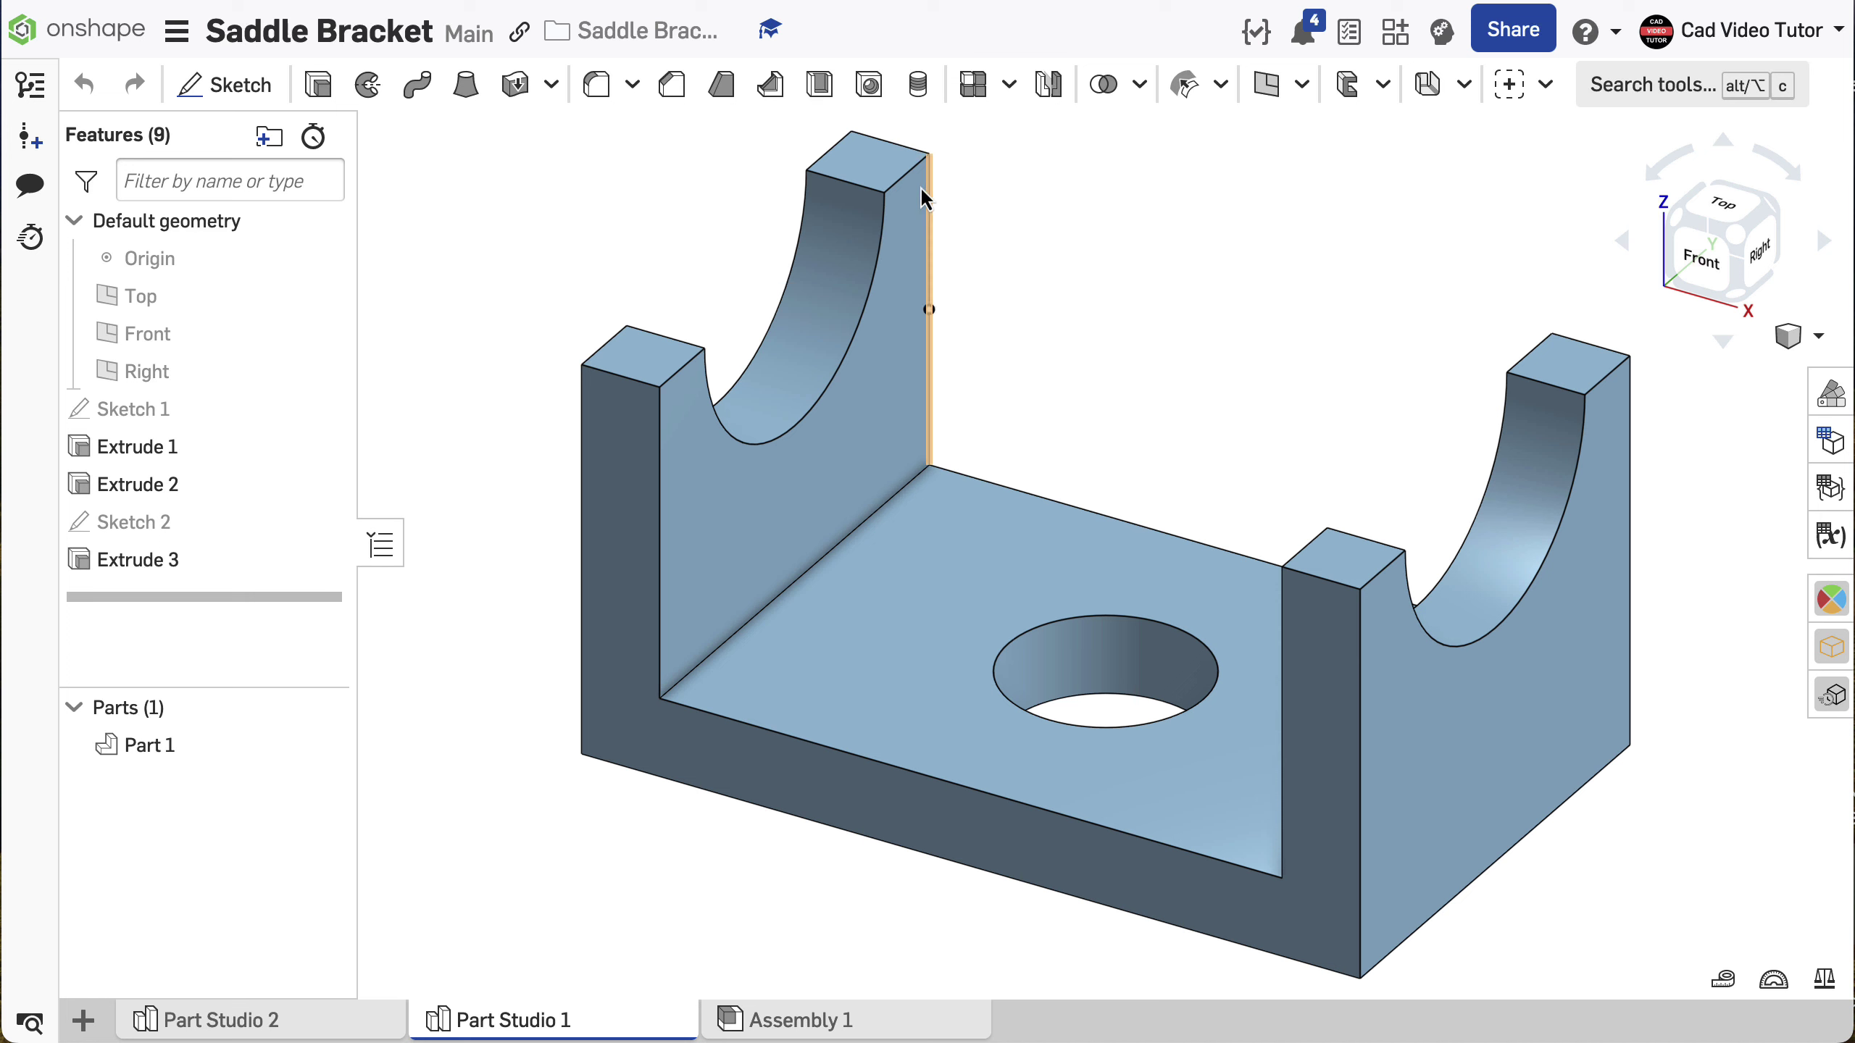
Set the workspace's default mass unit to Pound and apply the workspace units.
{"action": "left_click", "coordinate": [177, 33]}
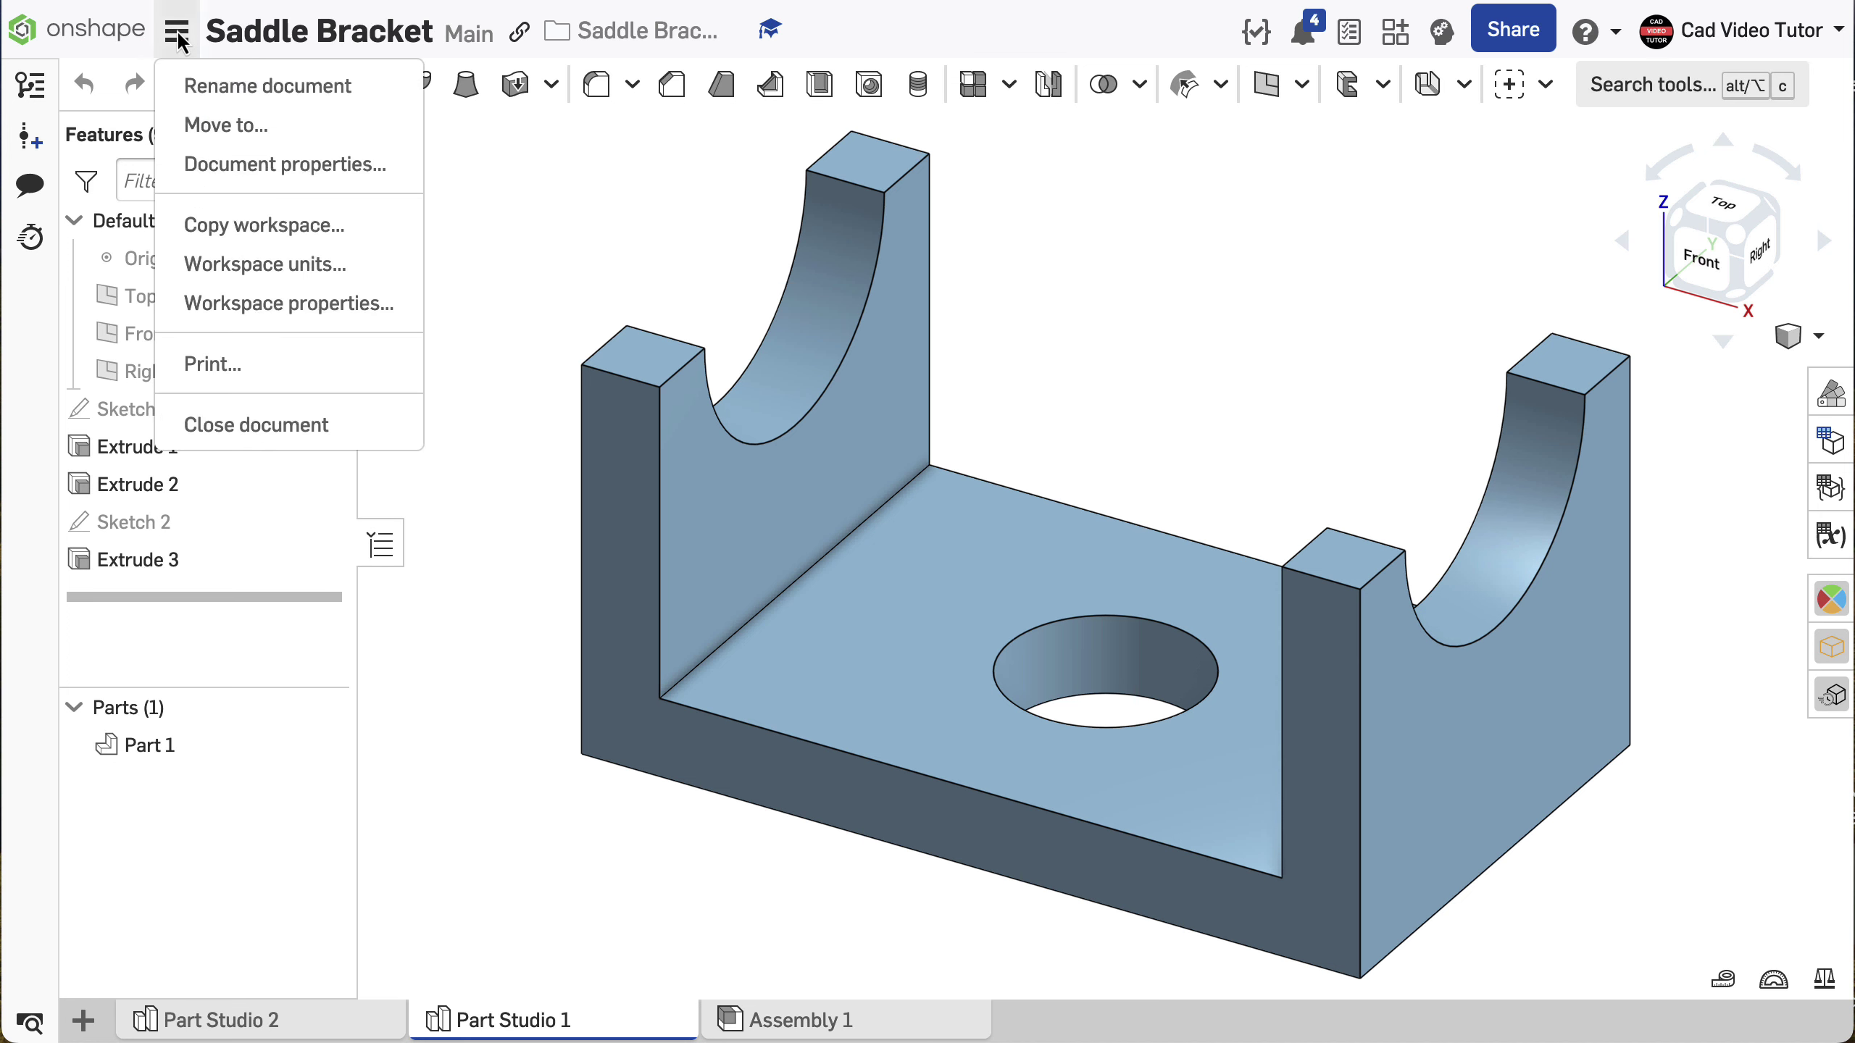
{"action": "left_click", "coordinate": [251, 264]}
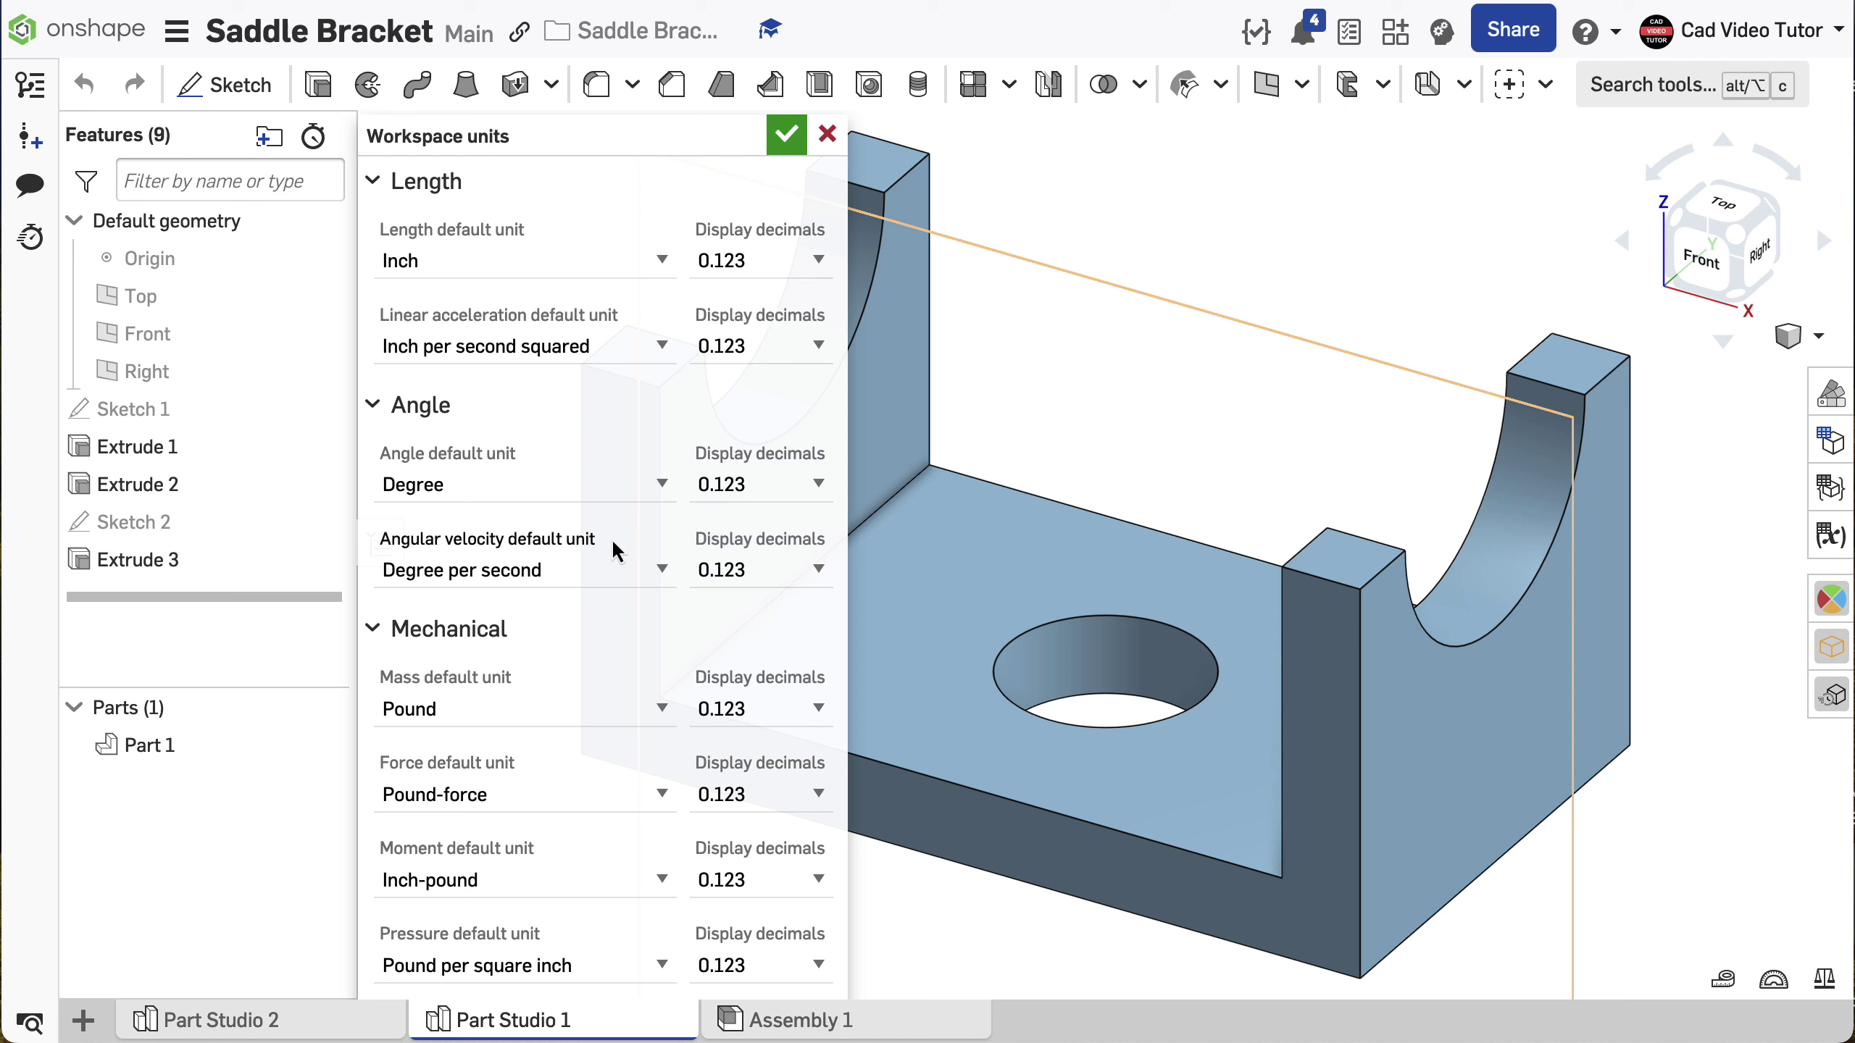
{"action": "left_click", "coordinate": [661, 707]}
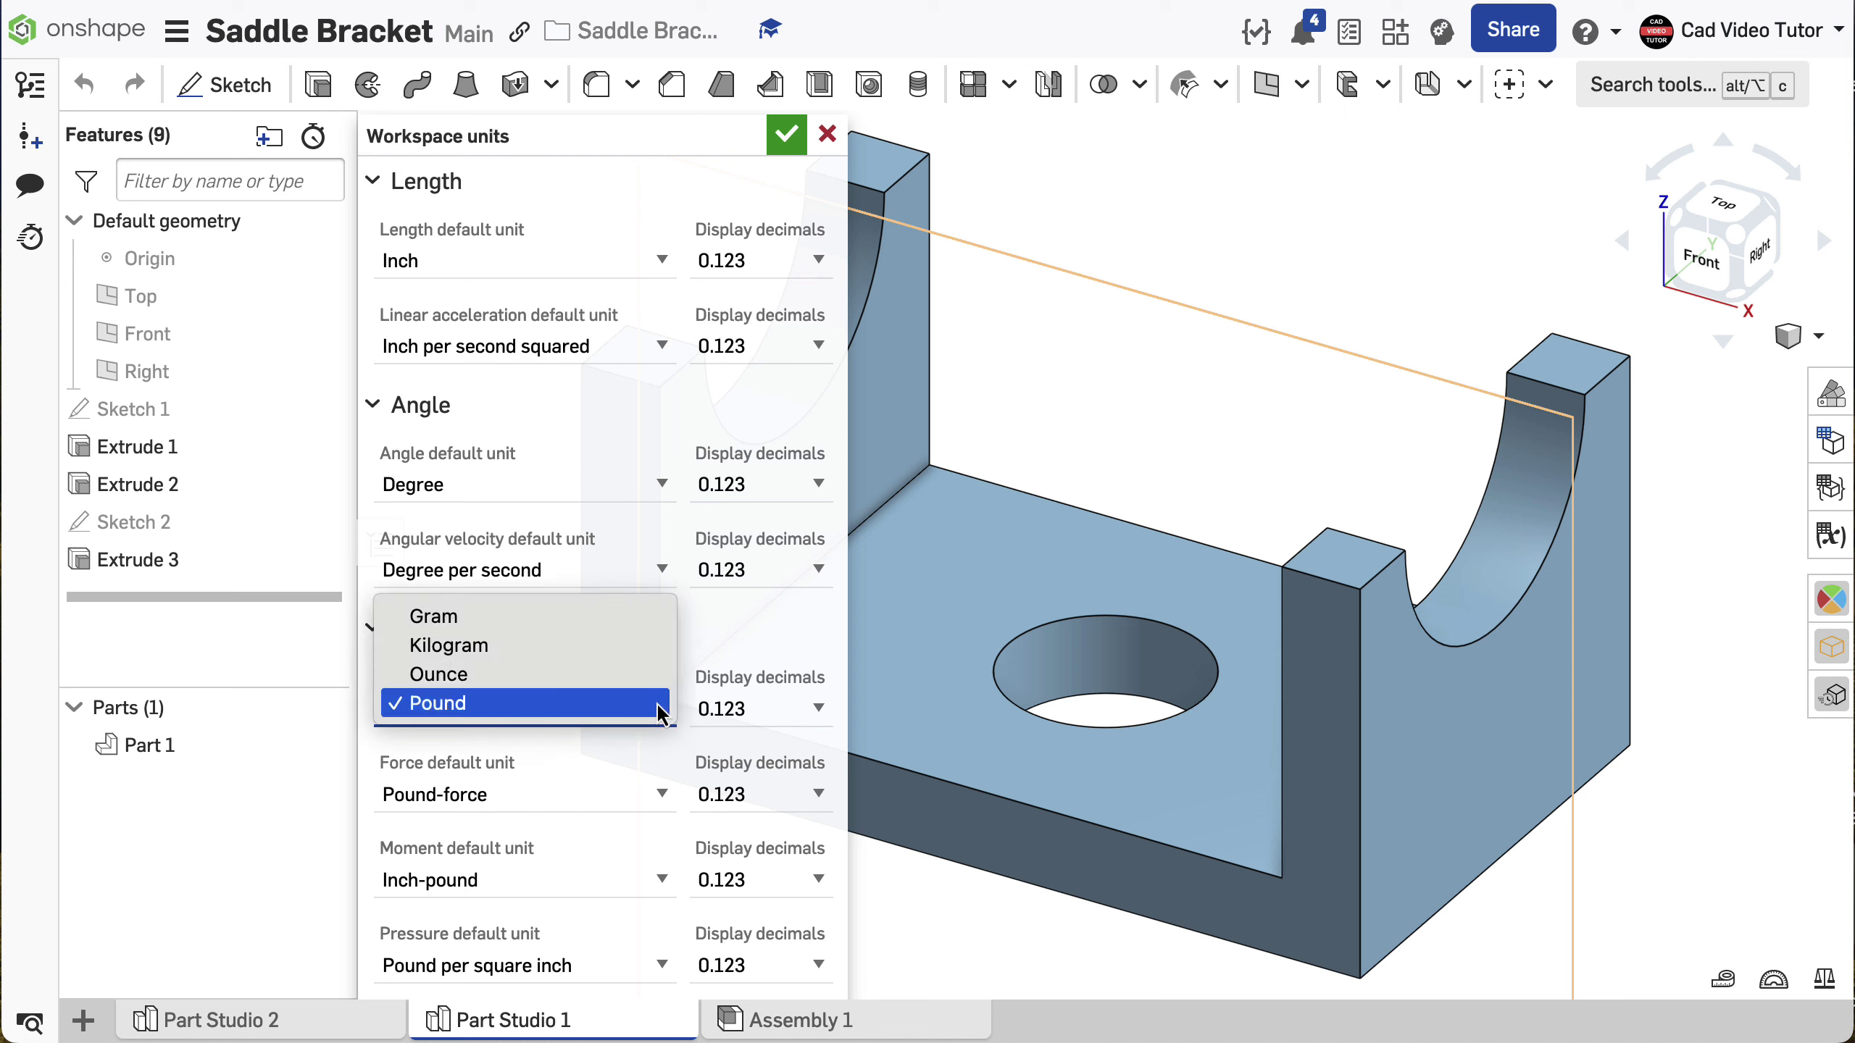
{"action": "left_click", "coordinate": [608, 706]}
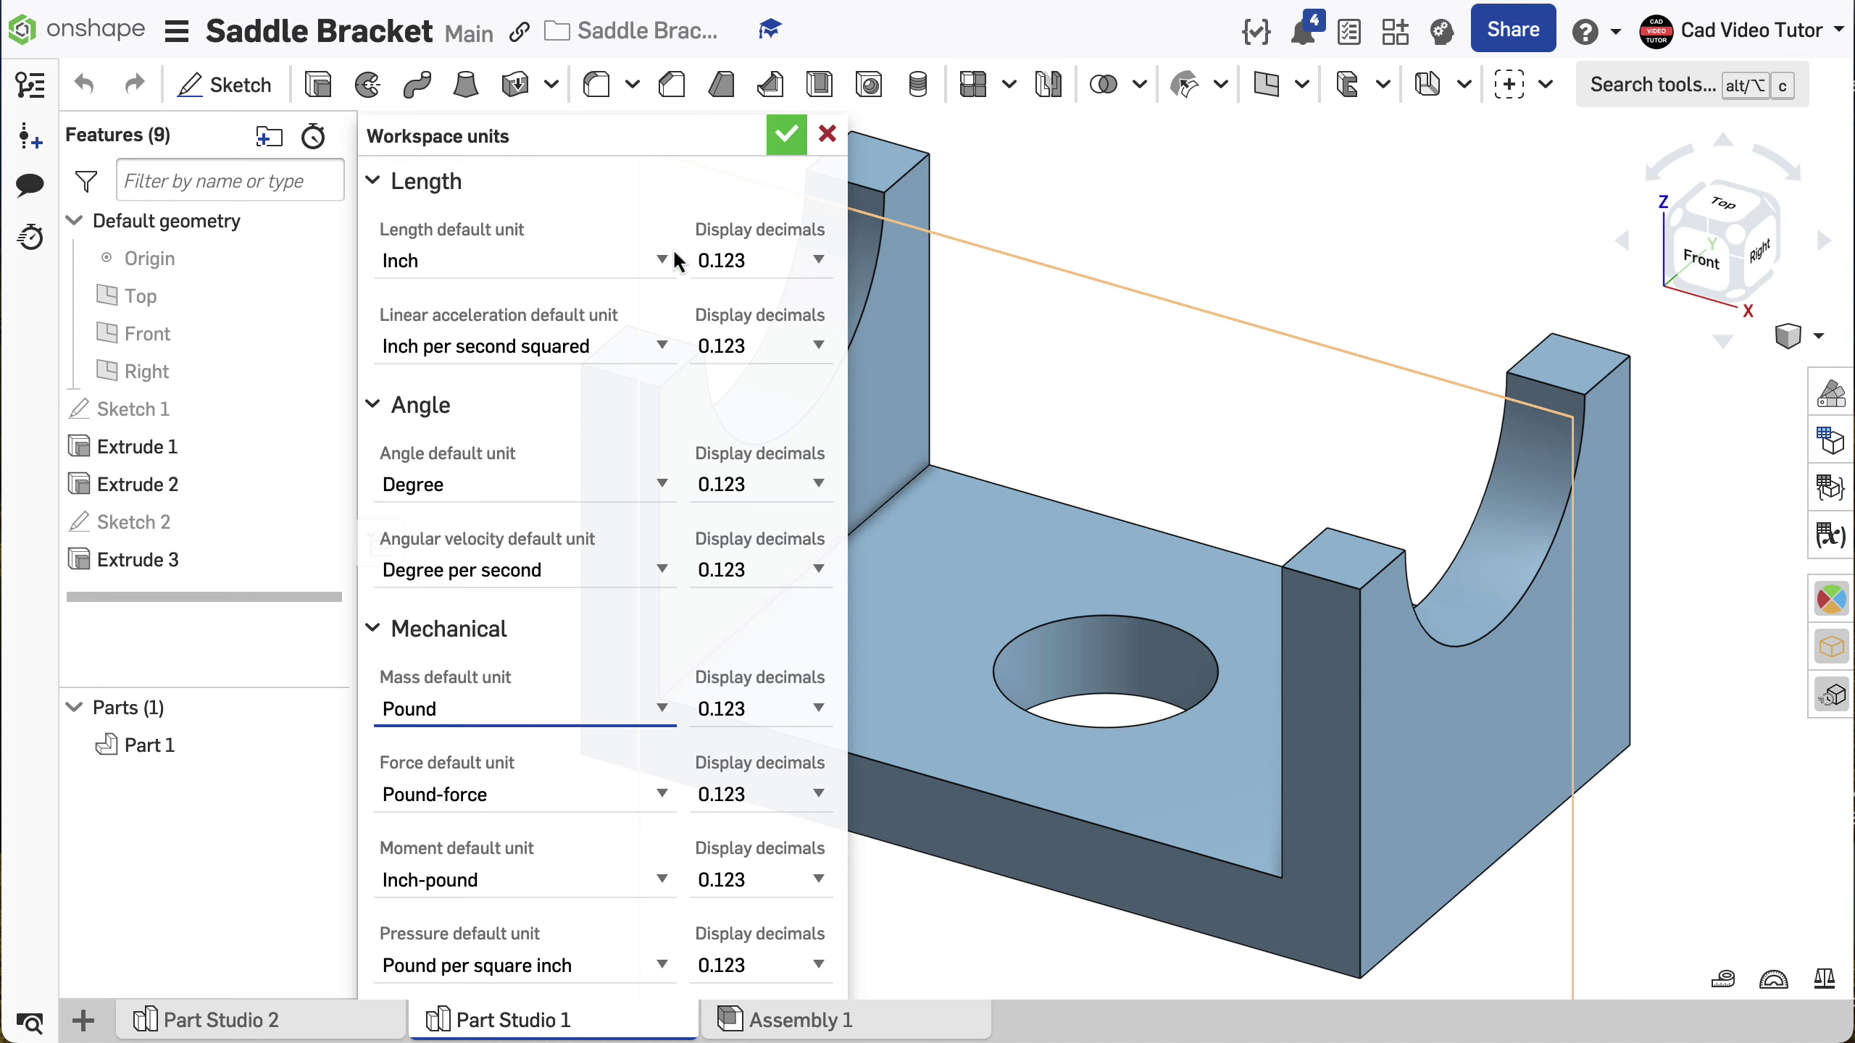
{"action": "key", "text": "Return"}
Assign HDPE (High-Density Polyethylene) from the Onshape Material Library to Part 1.
{"action": "right_click", "coordinate": [241, 743]}
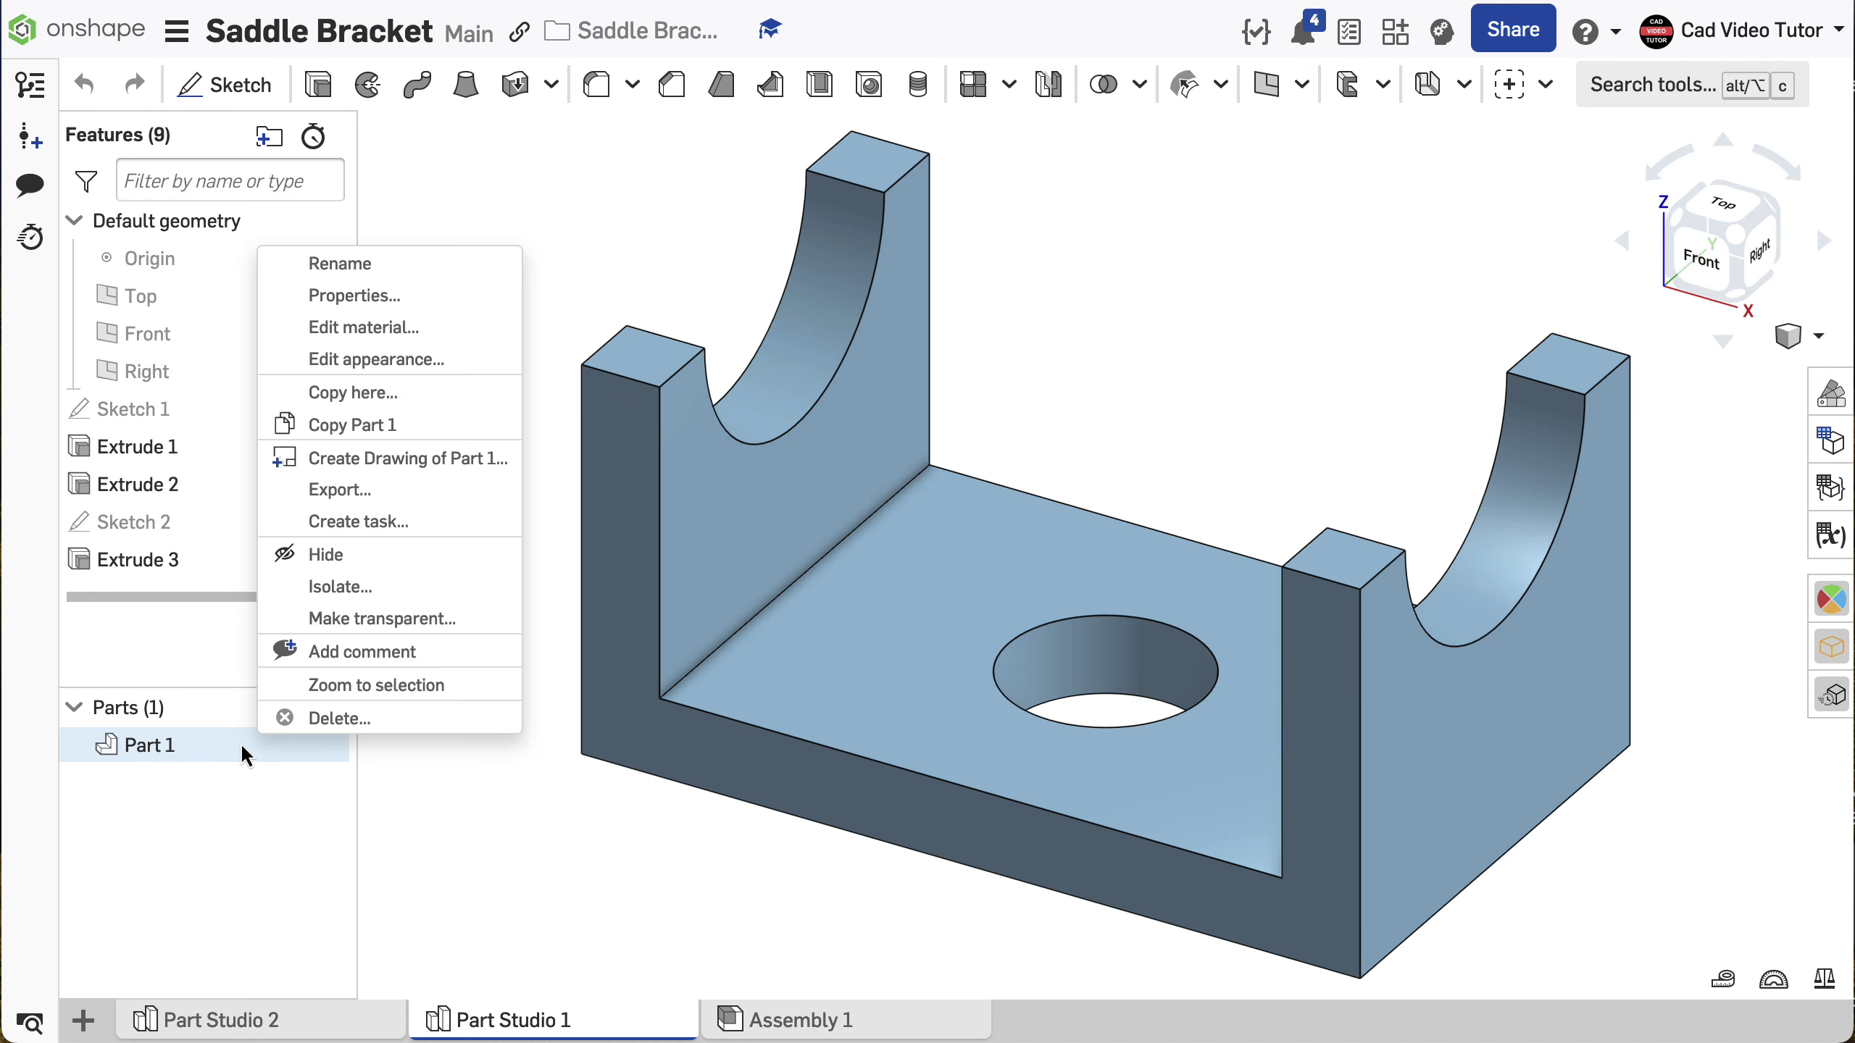
{"action": "left_click", "coordinate": [303, 326]}
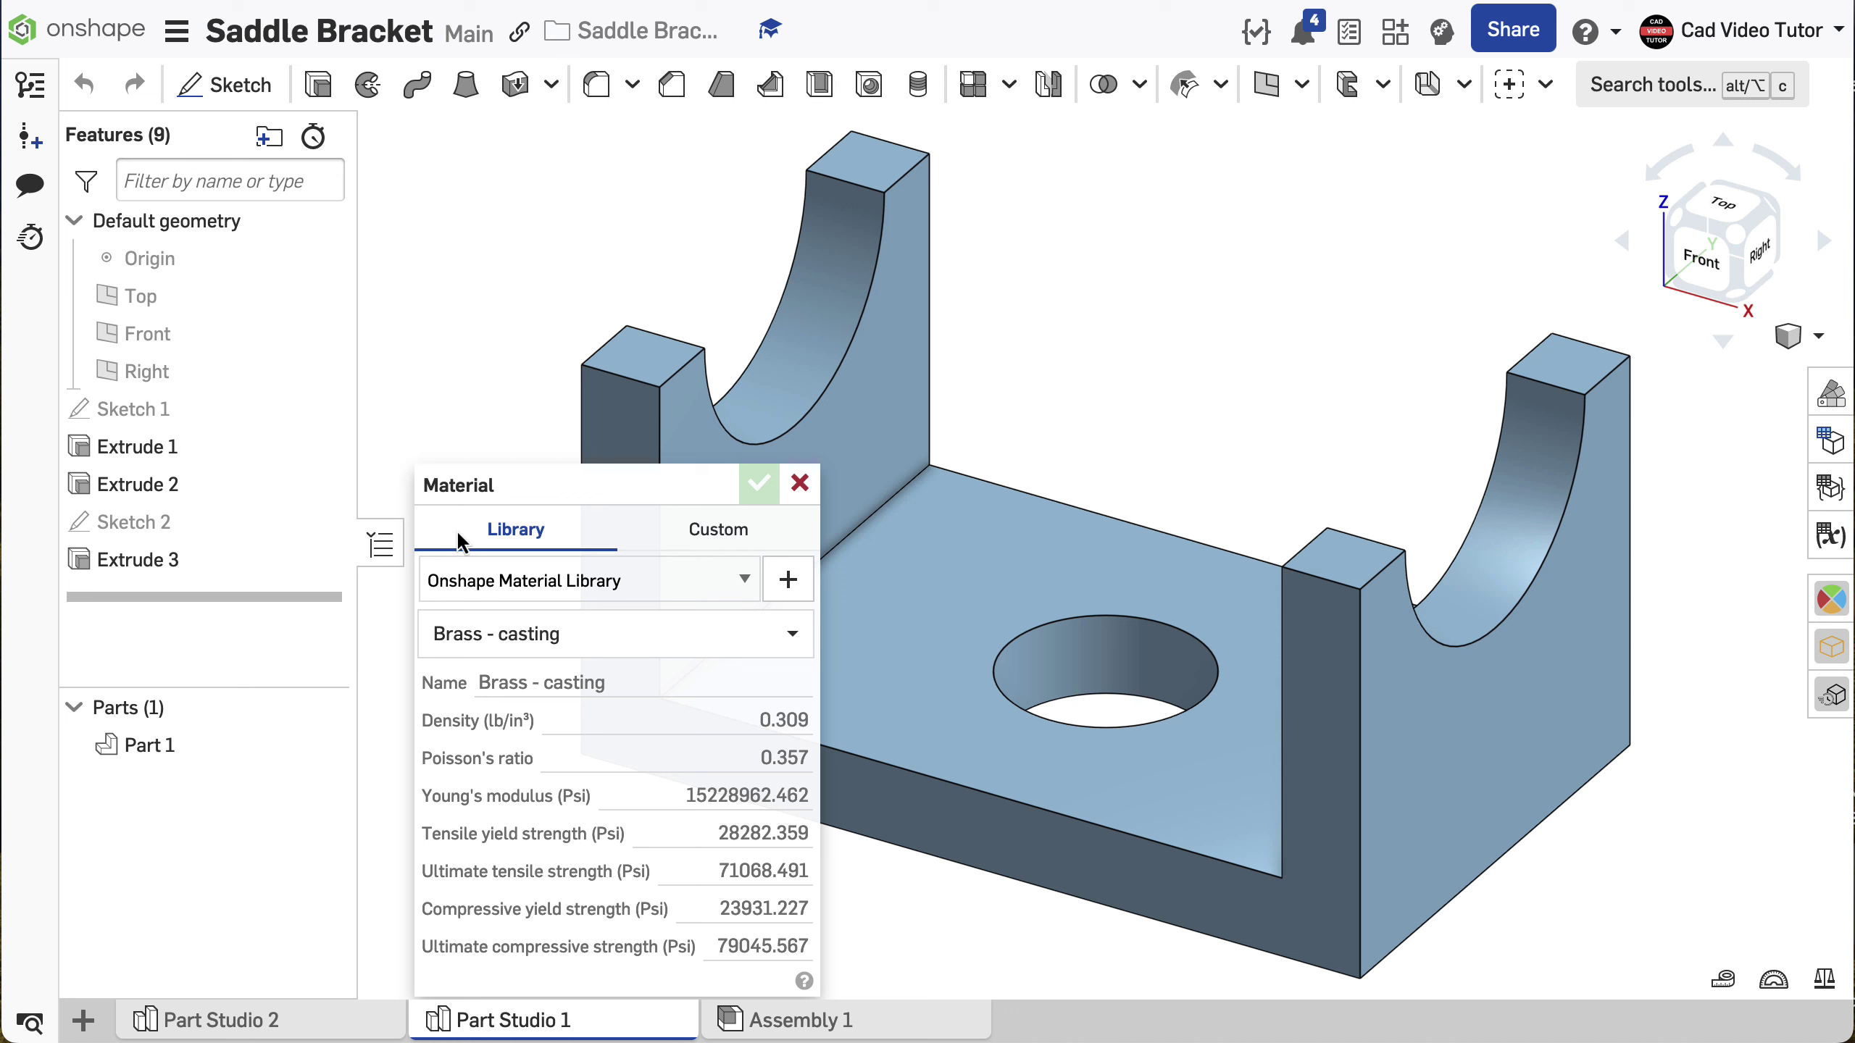
{"action": "left_click", "coordinate": [616, 633]}
{"action": "type", "text": "hdpe"}
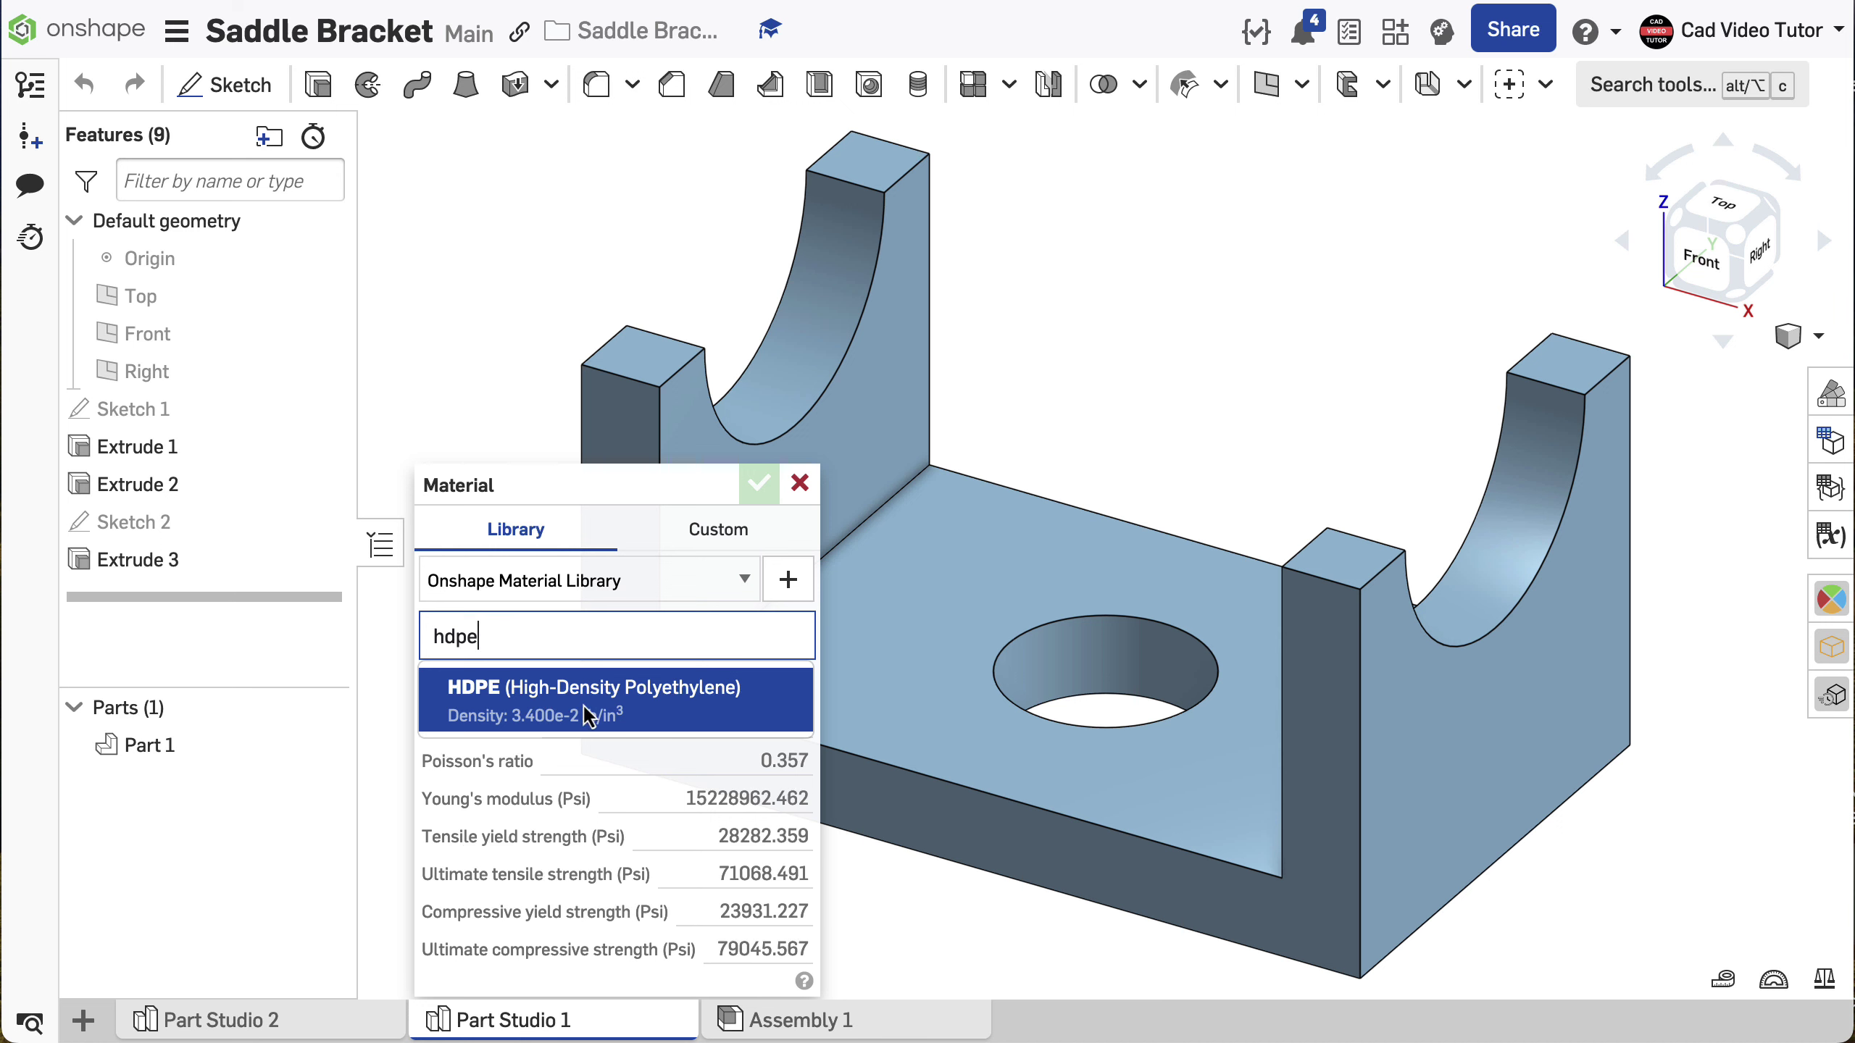
{"action": "left_click", "coordinate": [758, 484]}
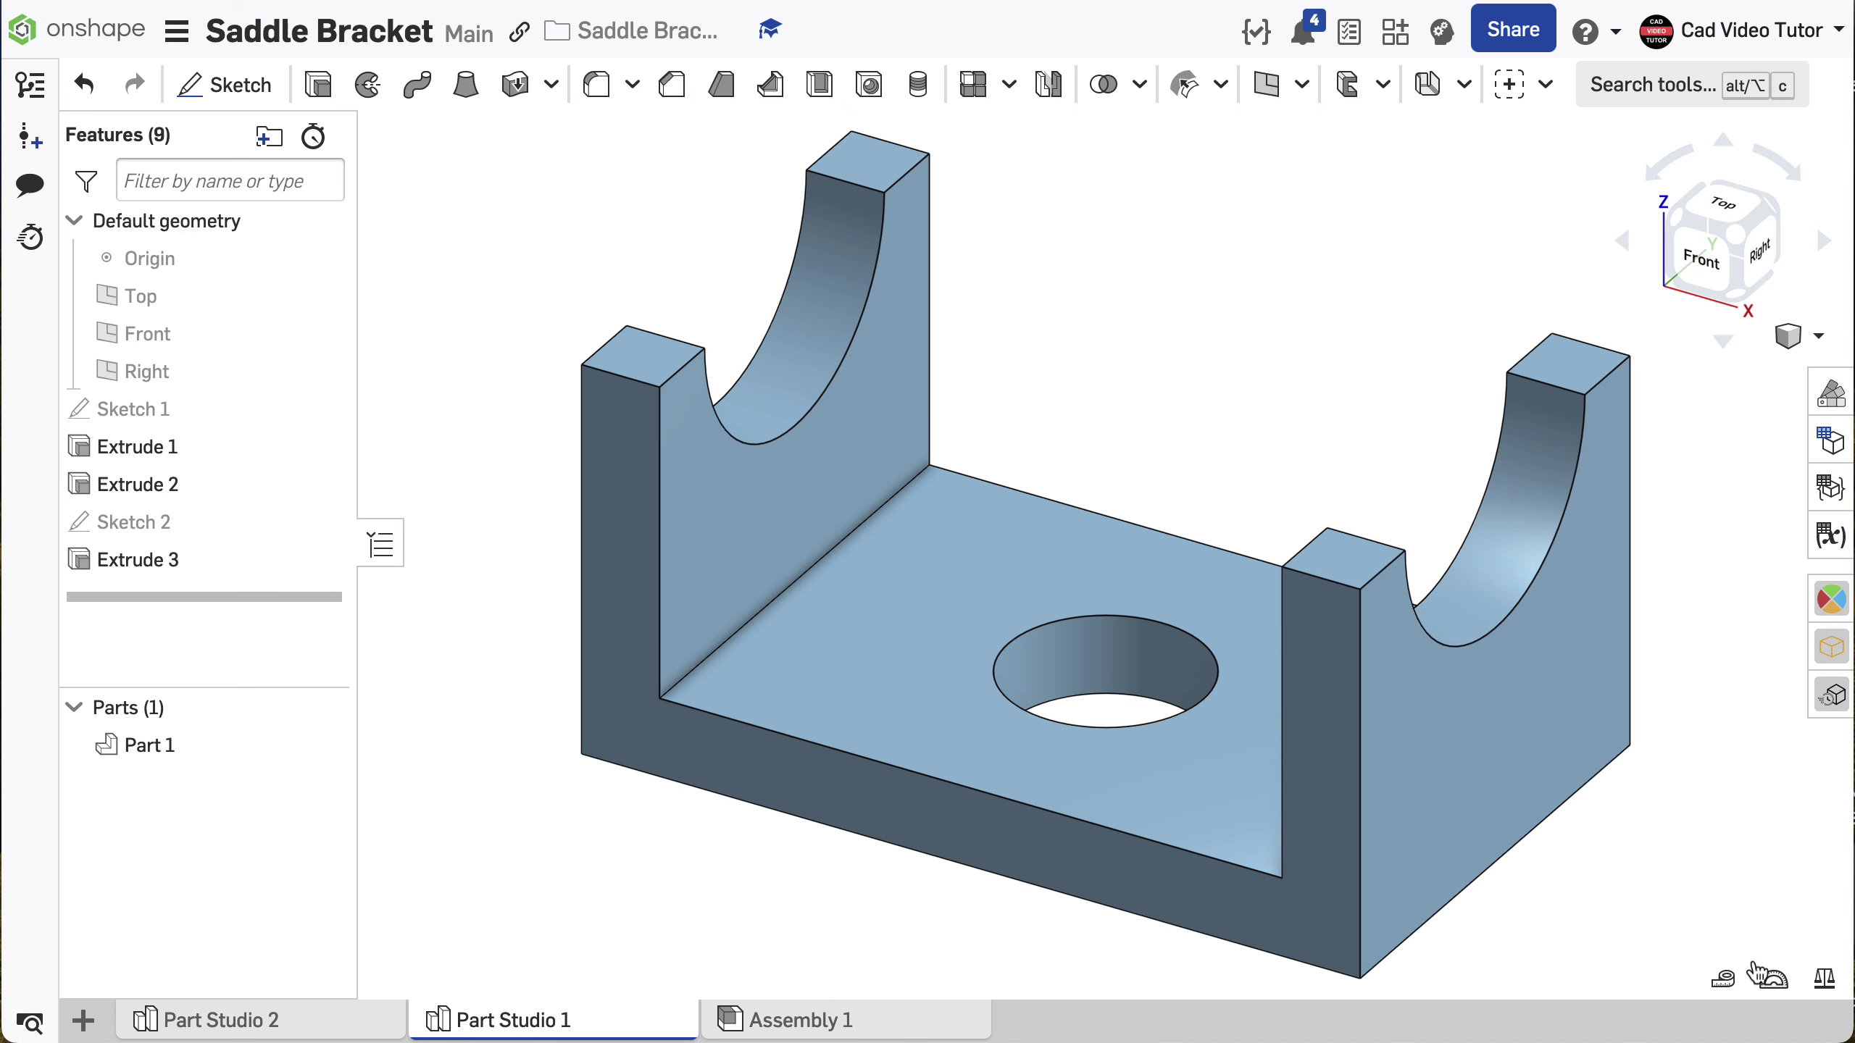
Display the mass properties of the finished bracket part.
{"action": "left_click", "coordinate": [1832, 990]}
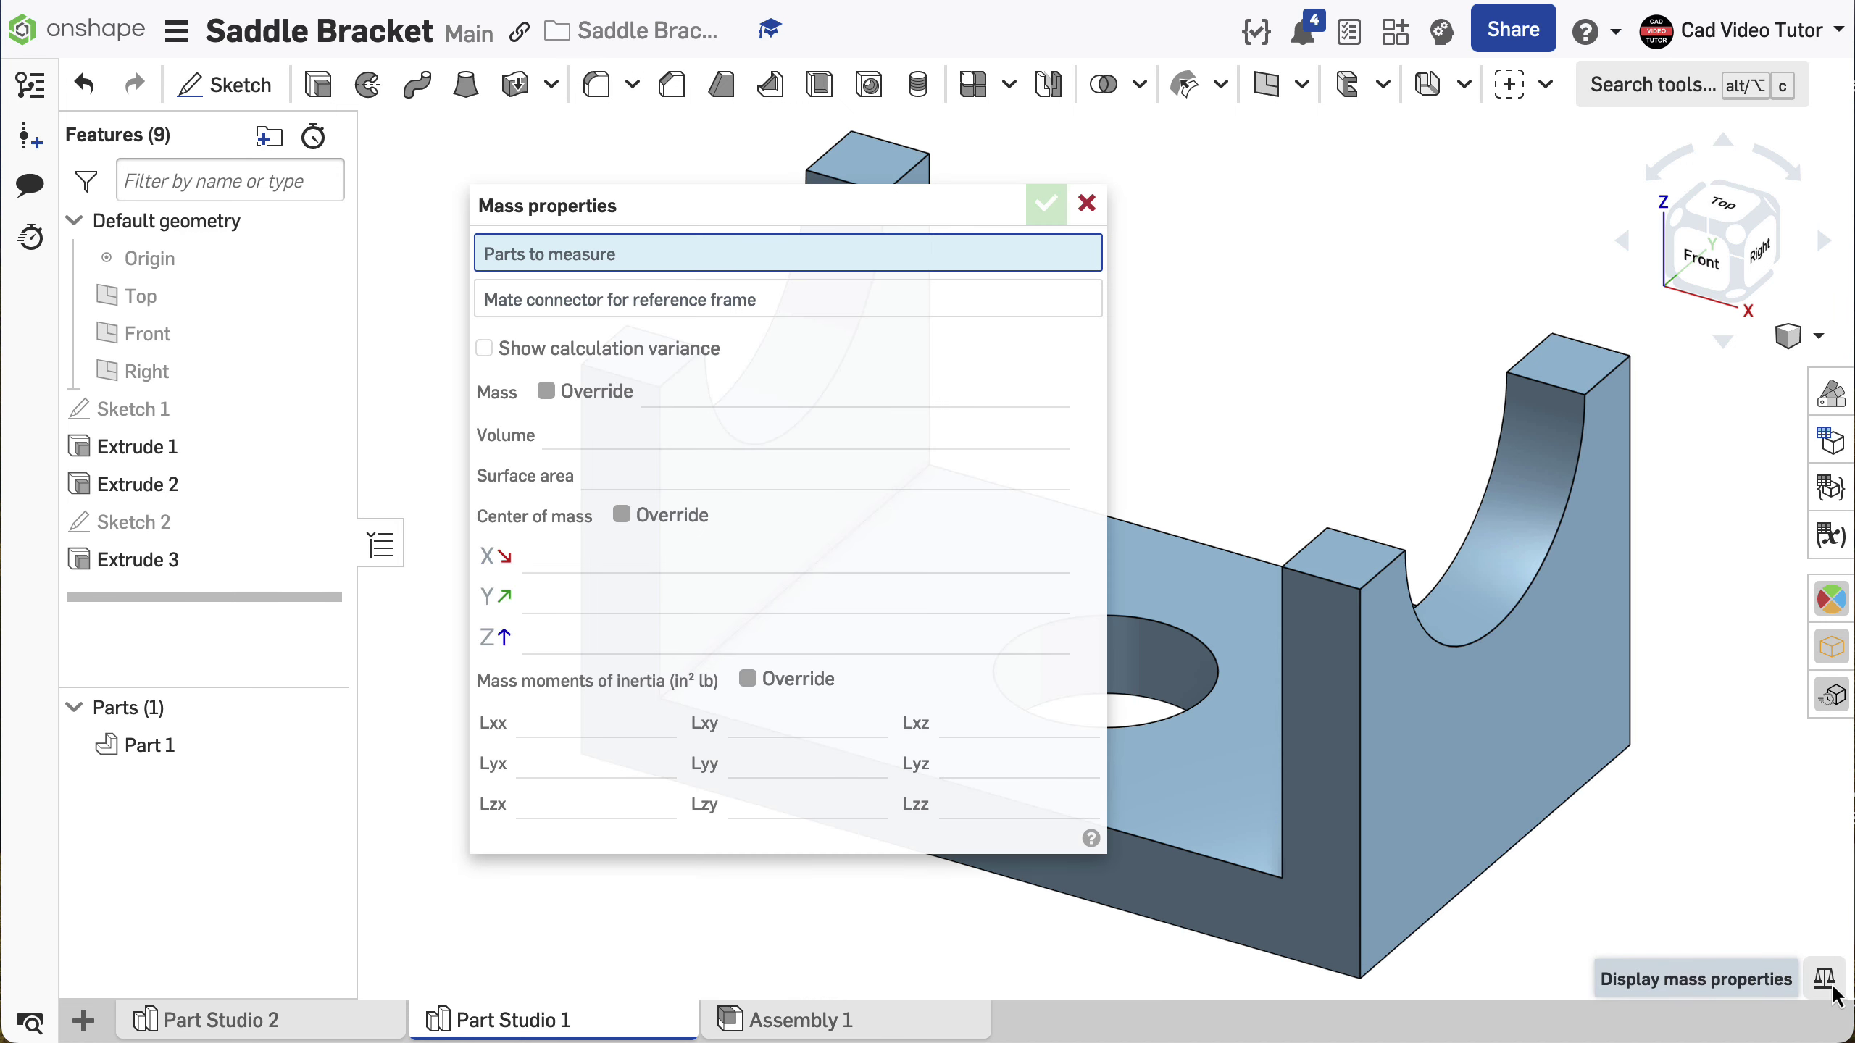
{"action": "left_click", "coordinate": [1420, 716]}
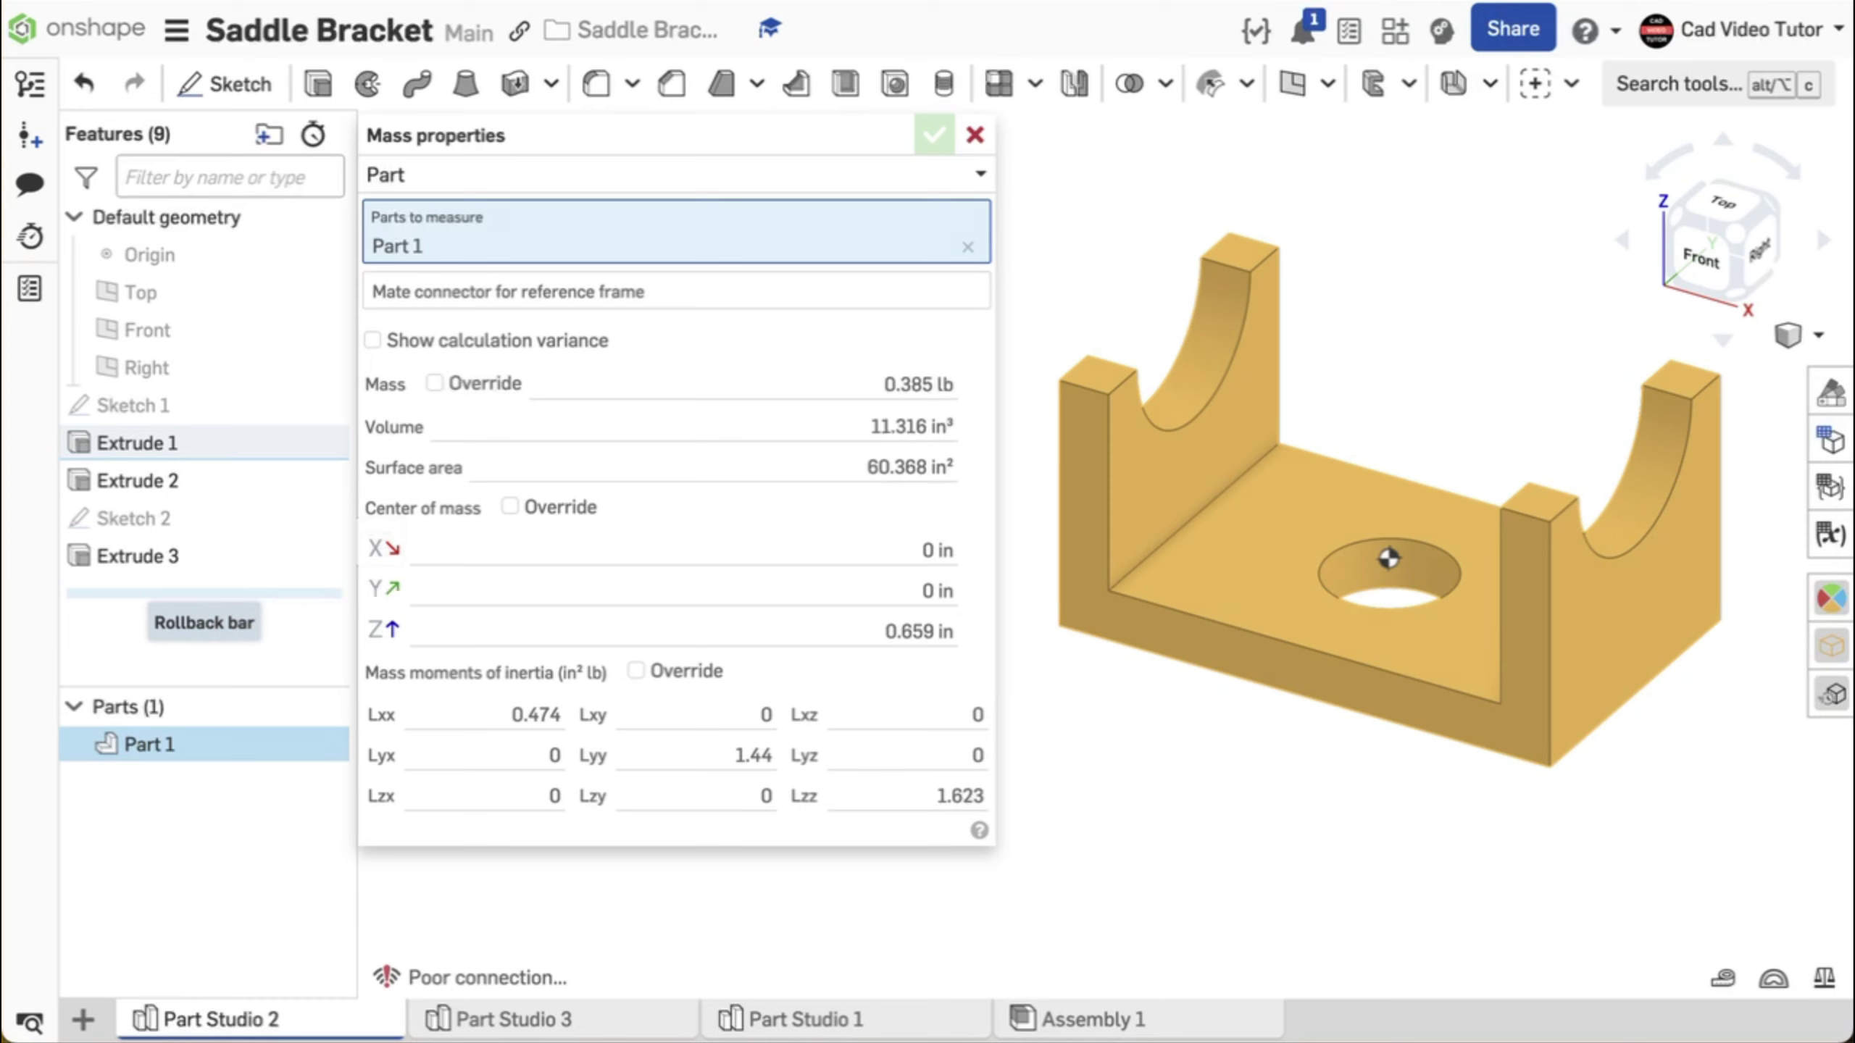
Compare the part's mass properties with the feature history rolled back to after Extrude 1, moved to after Extrude 2, and restored to the end.
{"action": "mouse_move", "coordinate": [204, 593]}
{"action": "left_mouse_down"}
{"action": "mouse_move", "coordinate": [314, 539]}
{"action": "mouse_move", "coordinate": [314, 480]}
{"action": "left_mouse_up"}
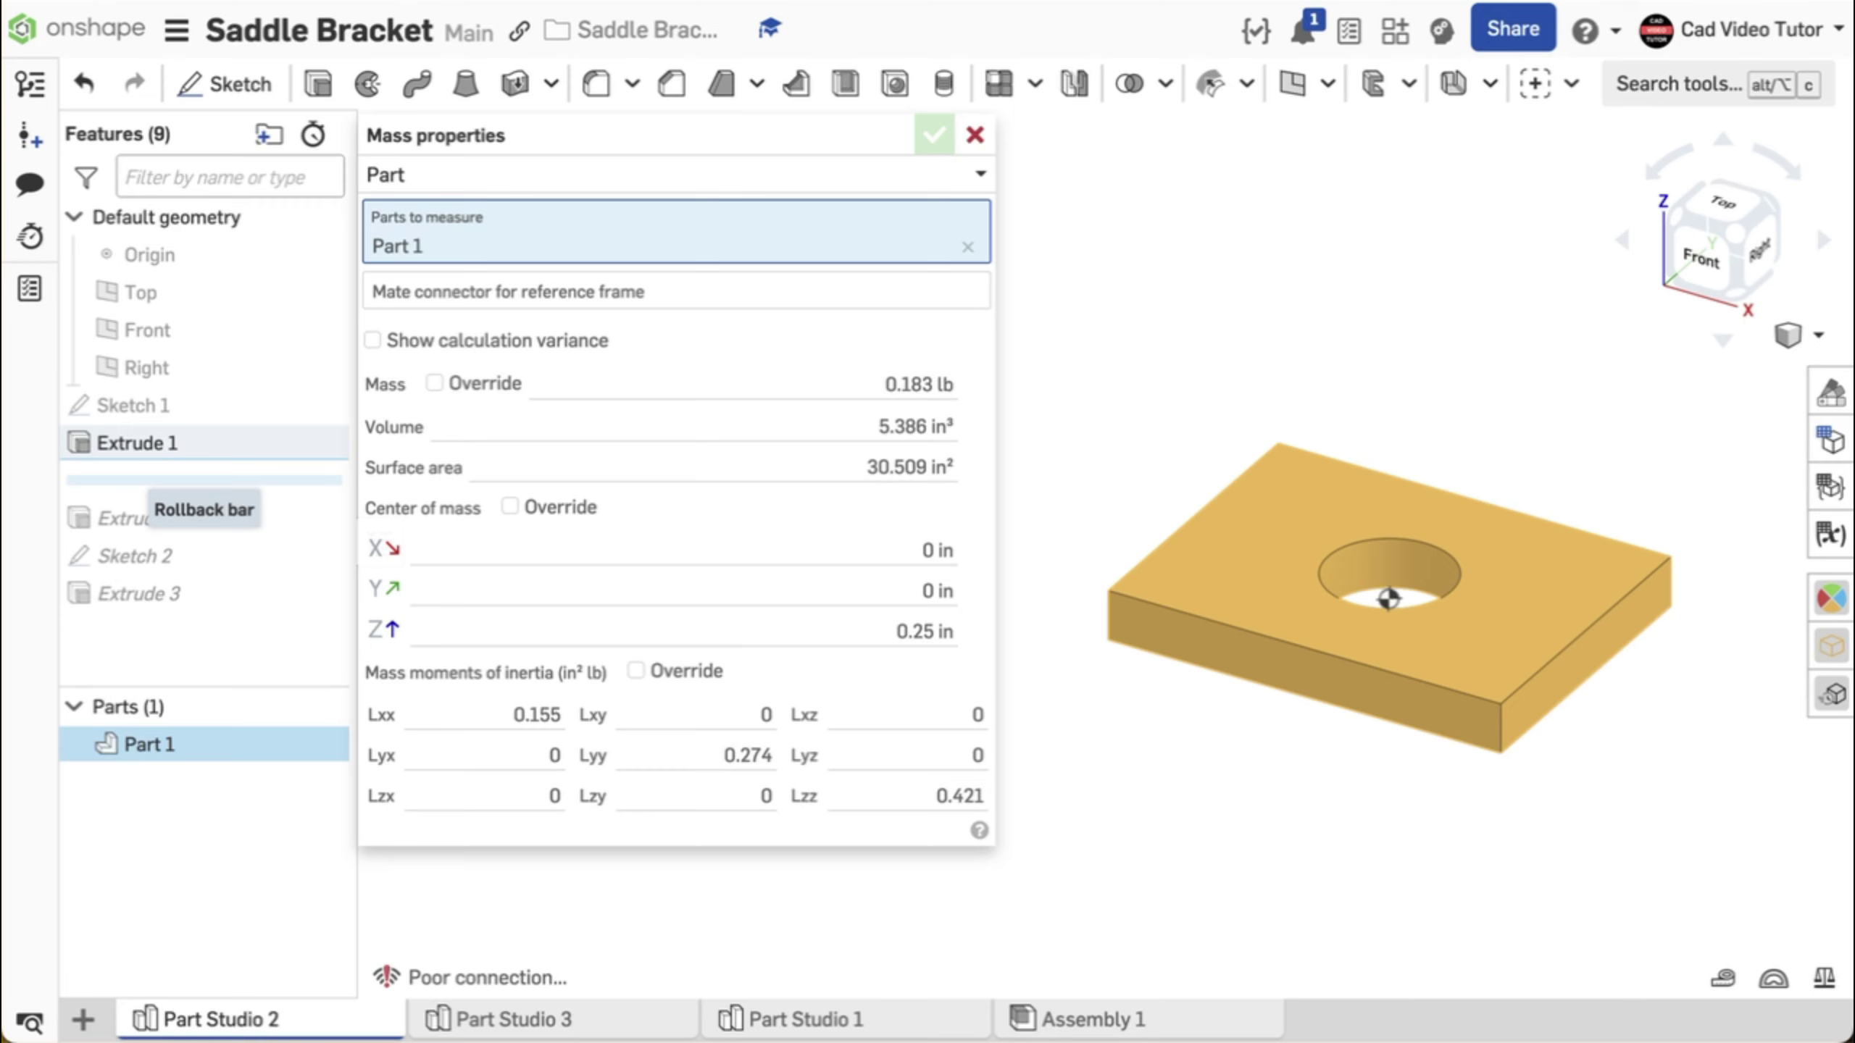
{"action": "left_click_drag", "start_coordinate": [205, 481], "coordinate": [204, 518]}
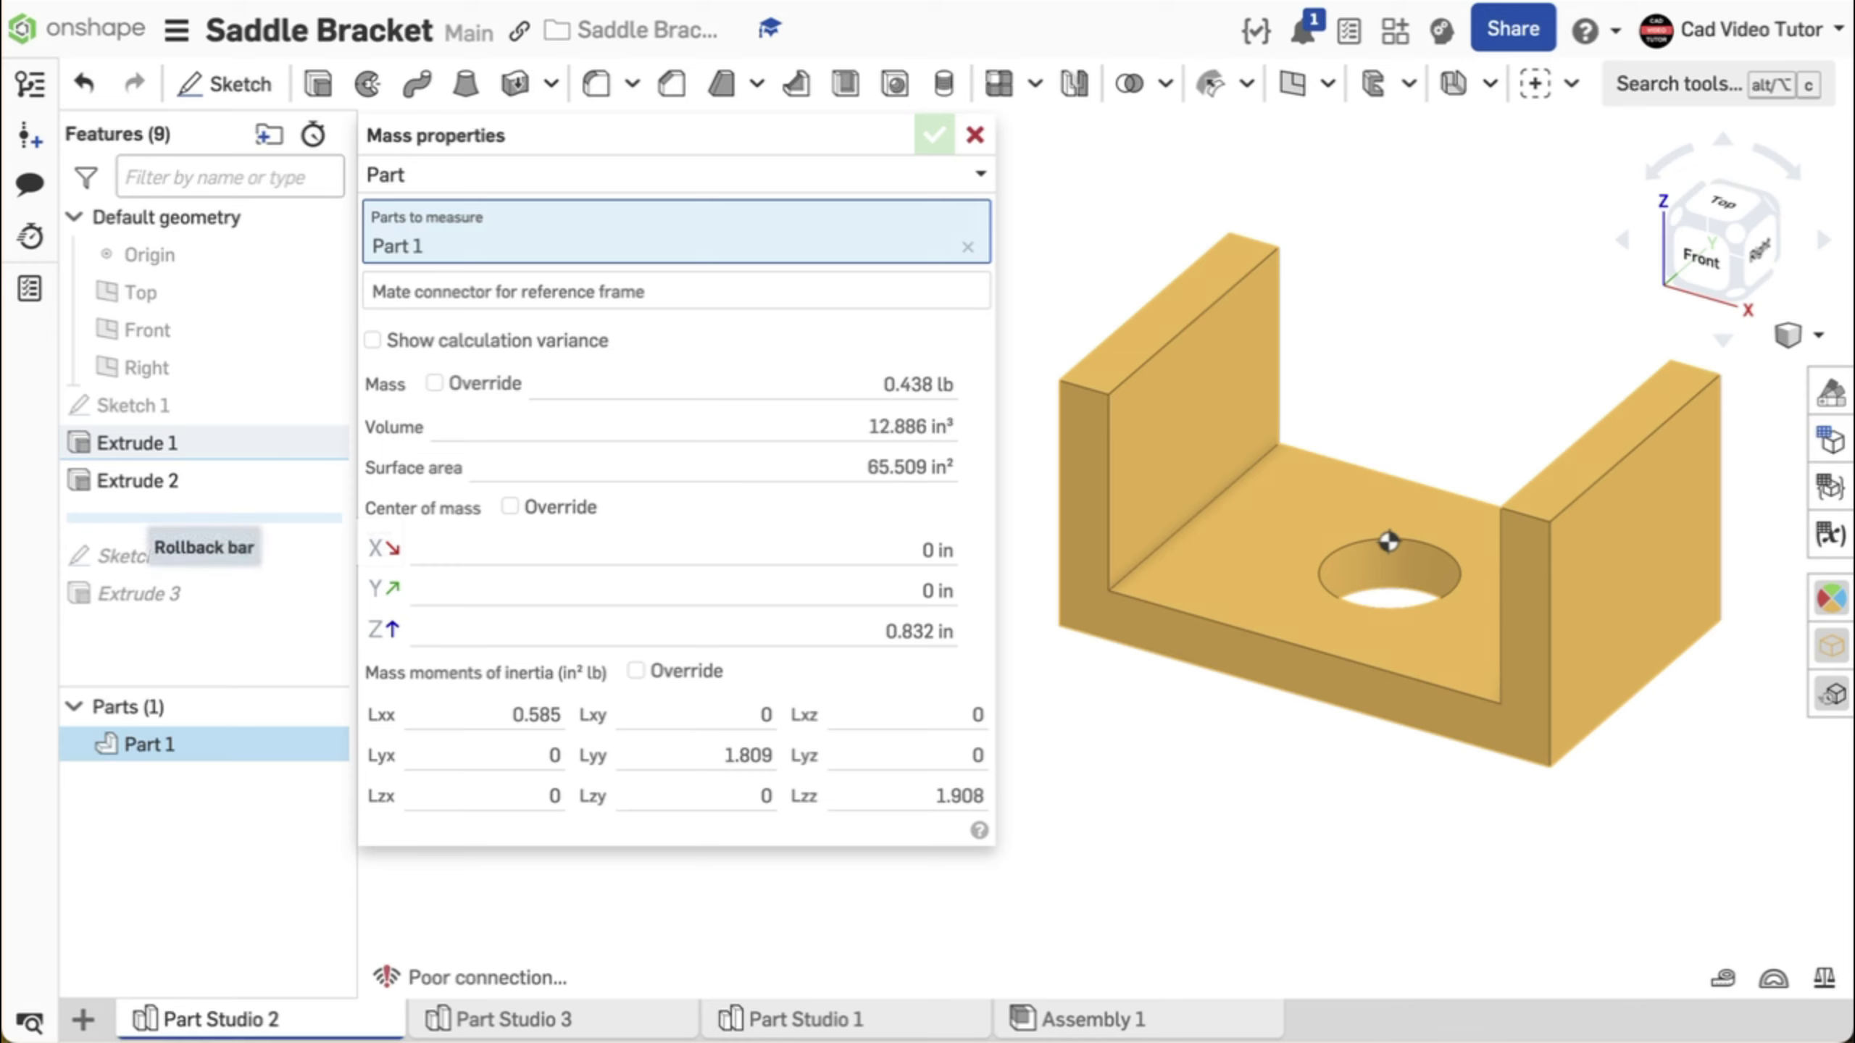
{"action": "left_click_drag", "start_coordinate": [206, 517], "coordinate": [358, 612]}
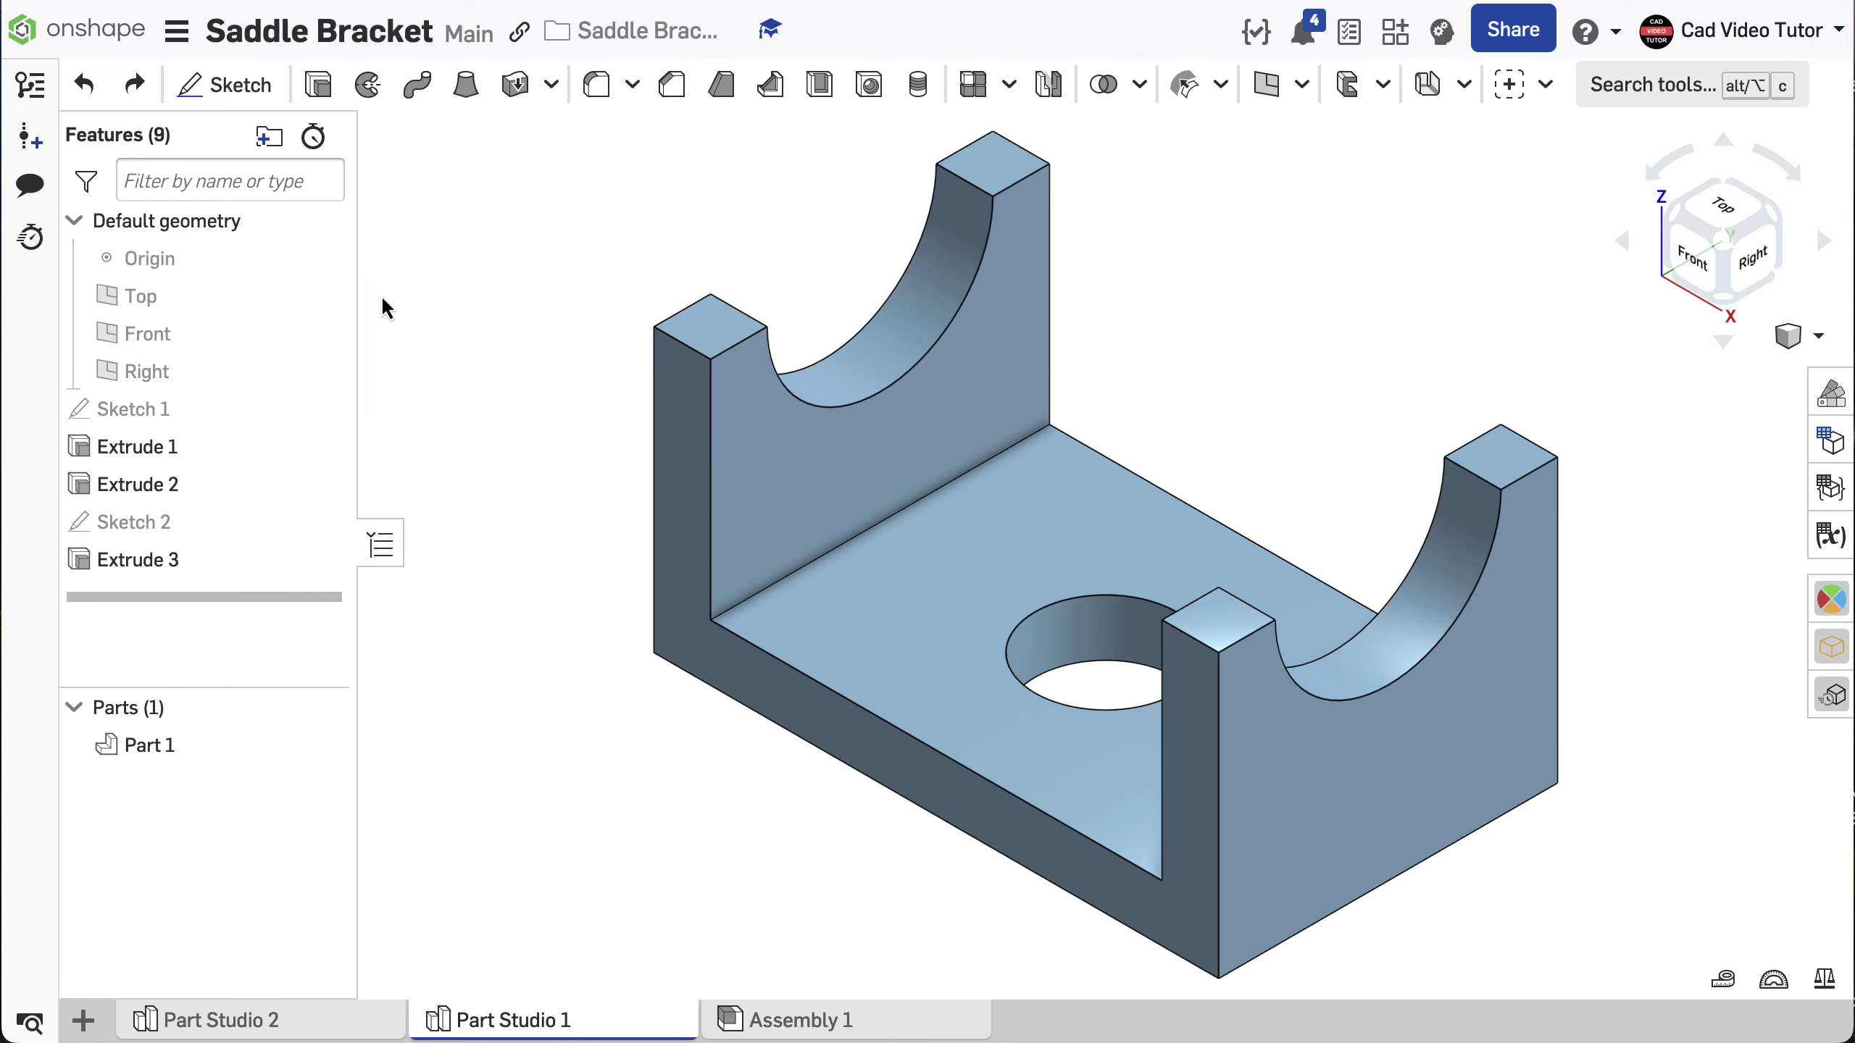
Set the base rectangle's overall length in Sketch 1 to 8 in, preview the final model, and accept the sketch.
{"action": "double_click", "coordinate": [204, 412]}
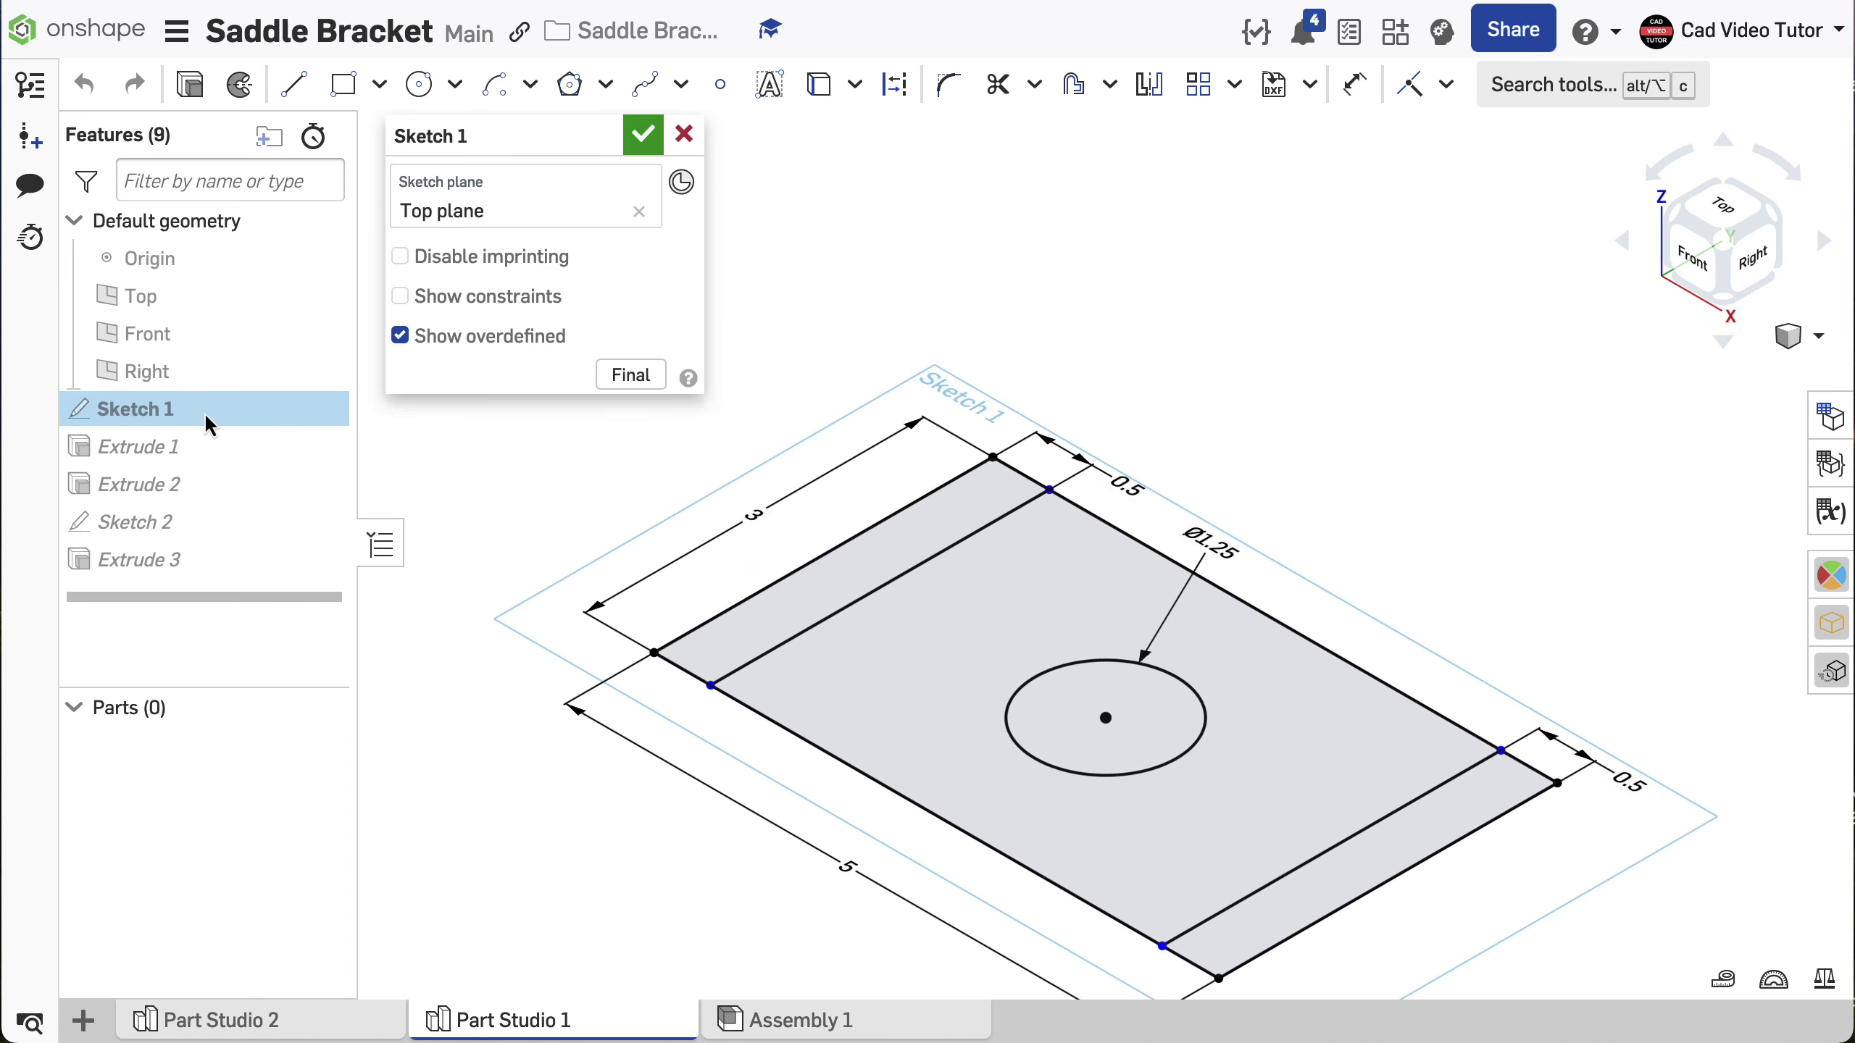
{"action": "key", "text": "n"}
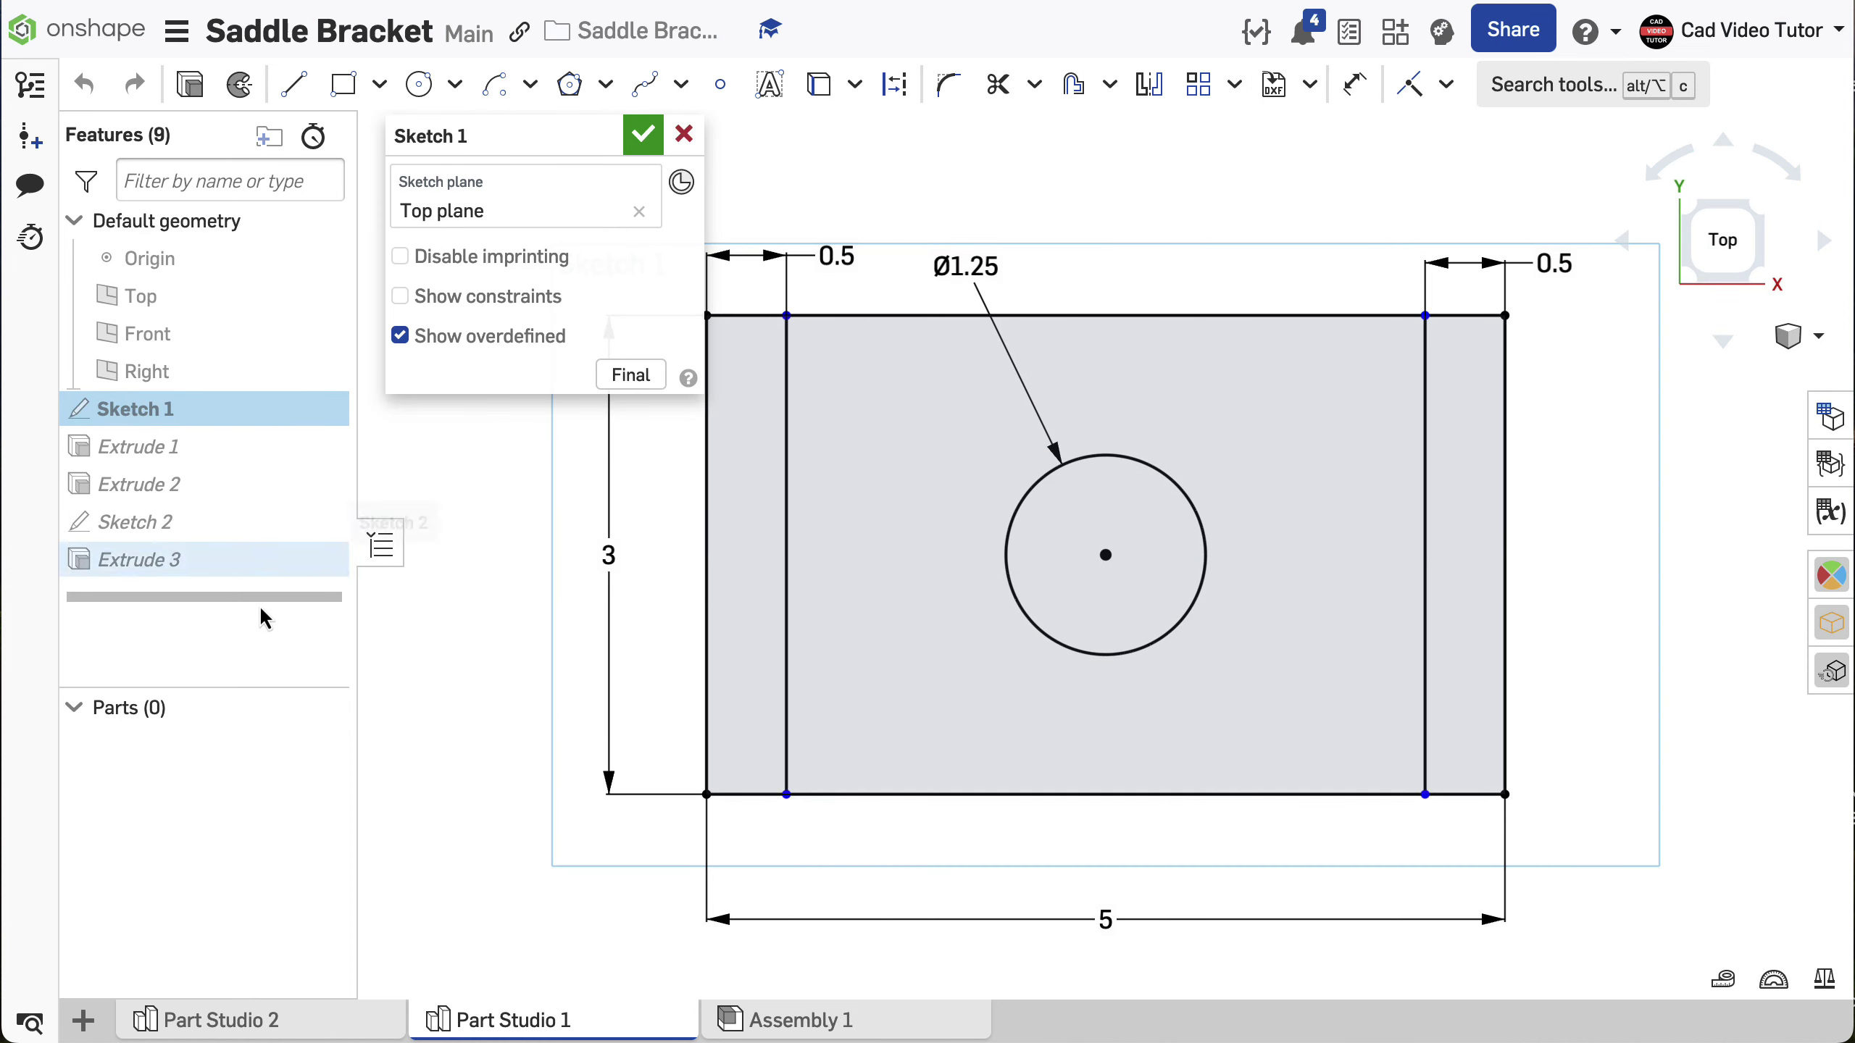
{"action": "double_click", "coordinate": [1099, 916]}
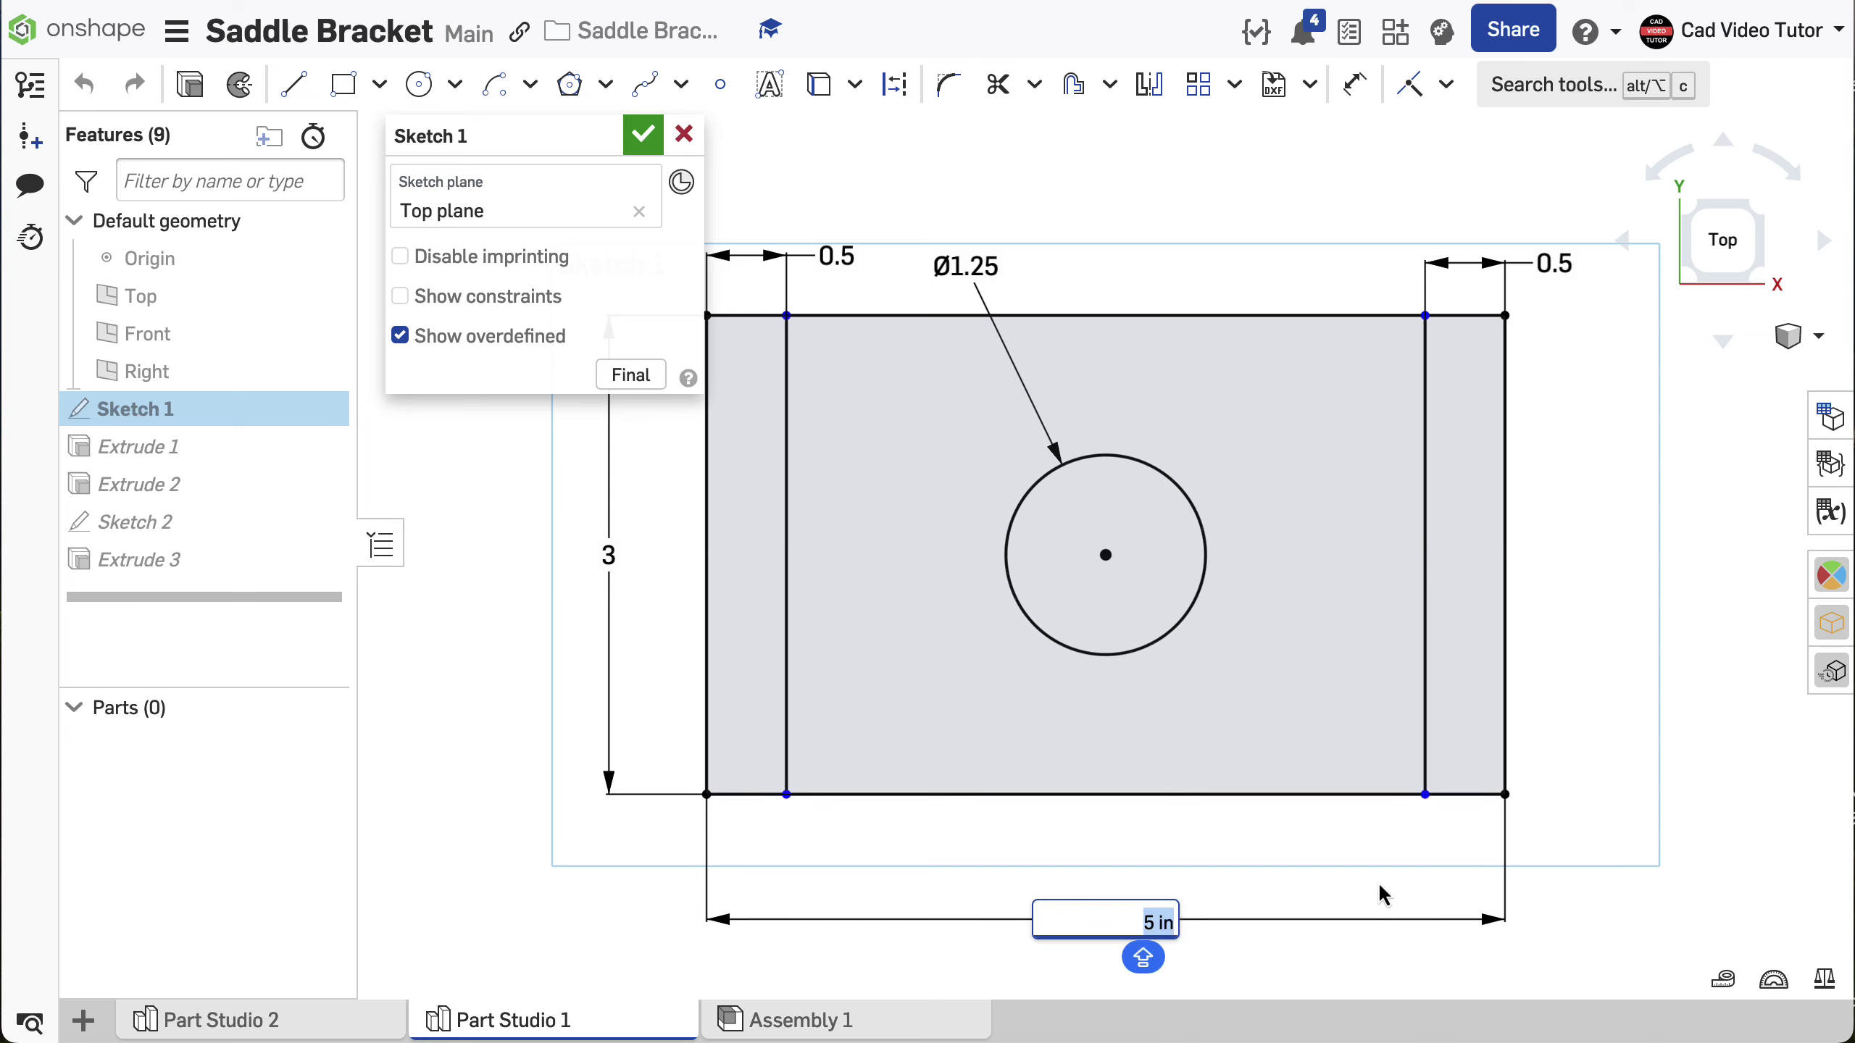
{"action": "type", "text": "8"}
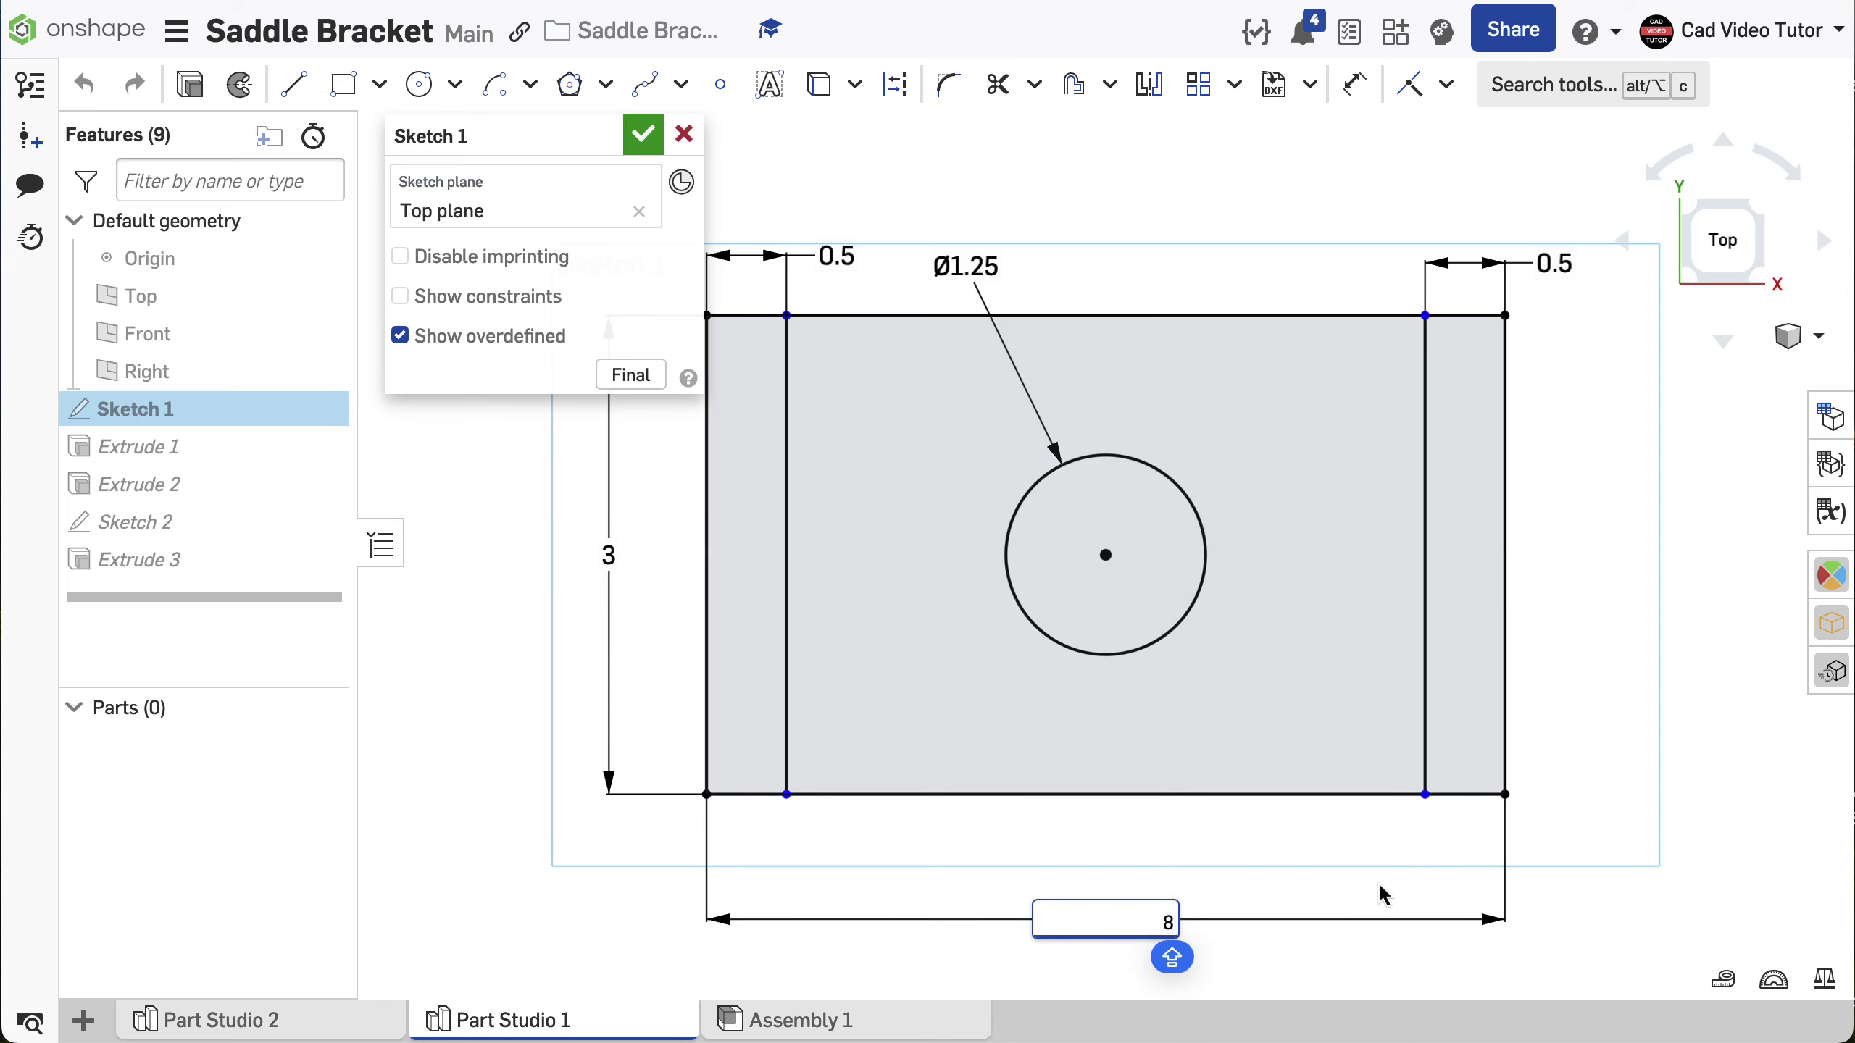
{"action": "key", "text": "Return"}
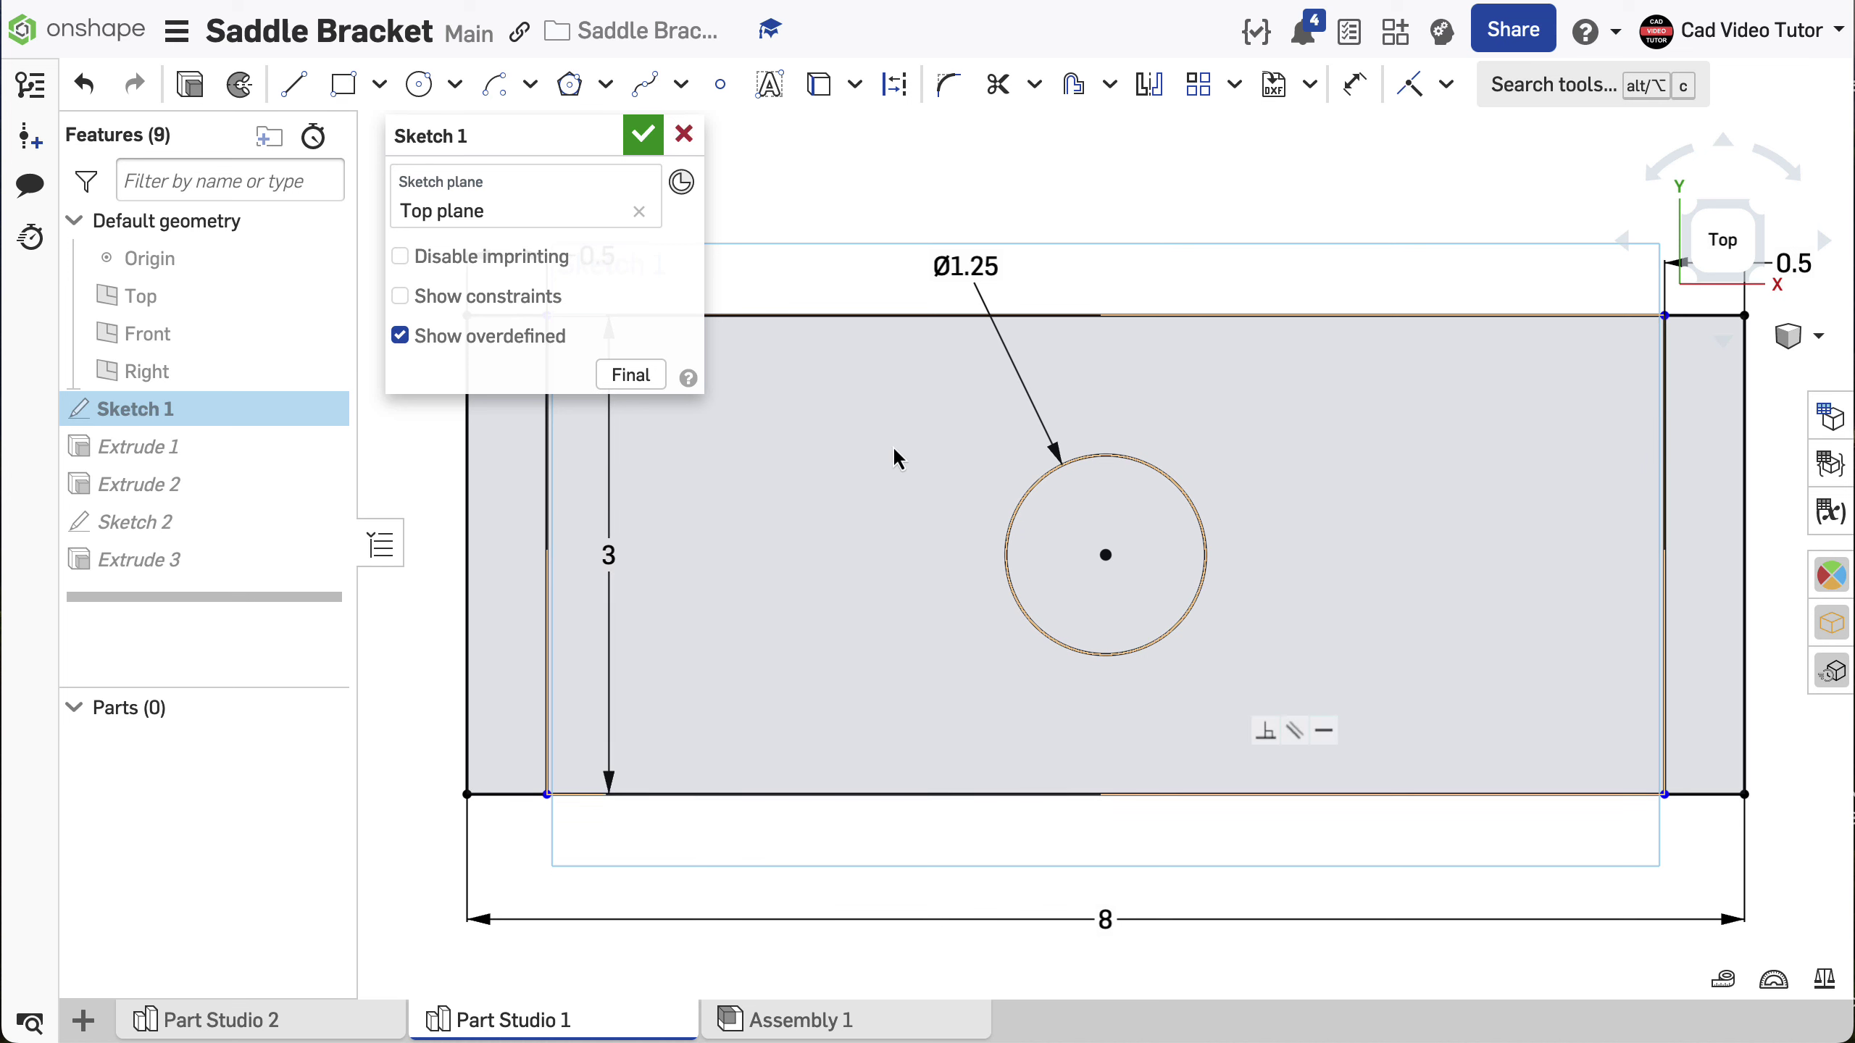
{"action": "left_click", "coordinate": [631, 374]}
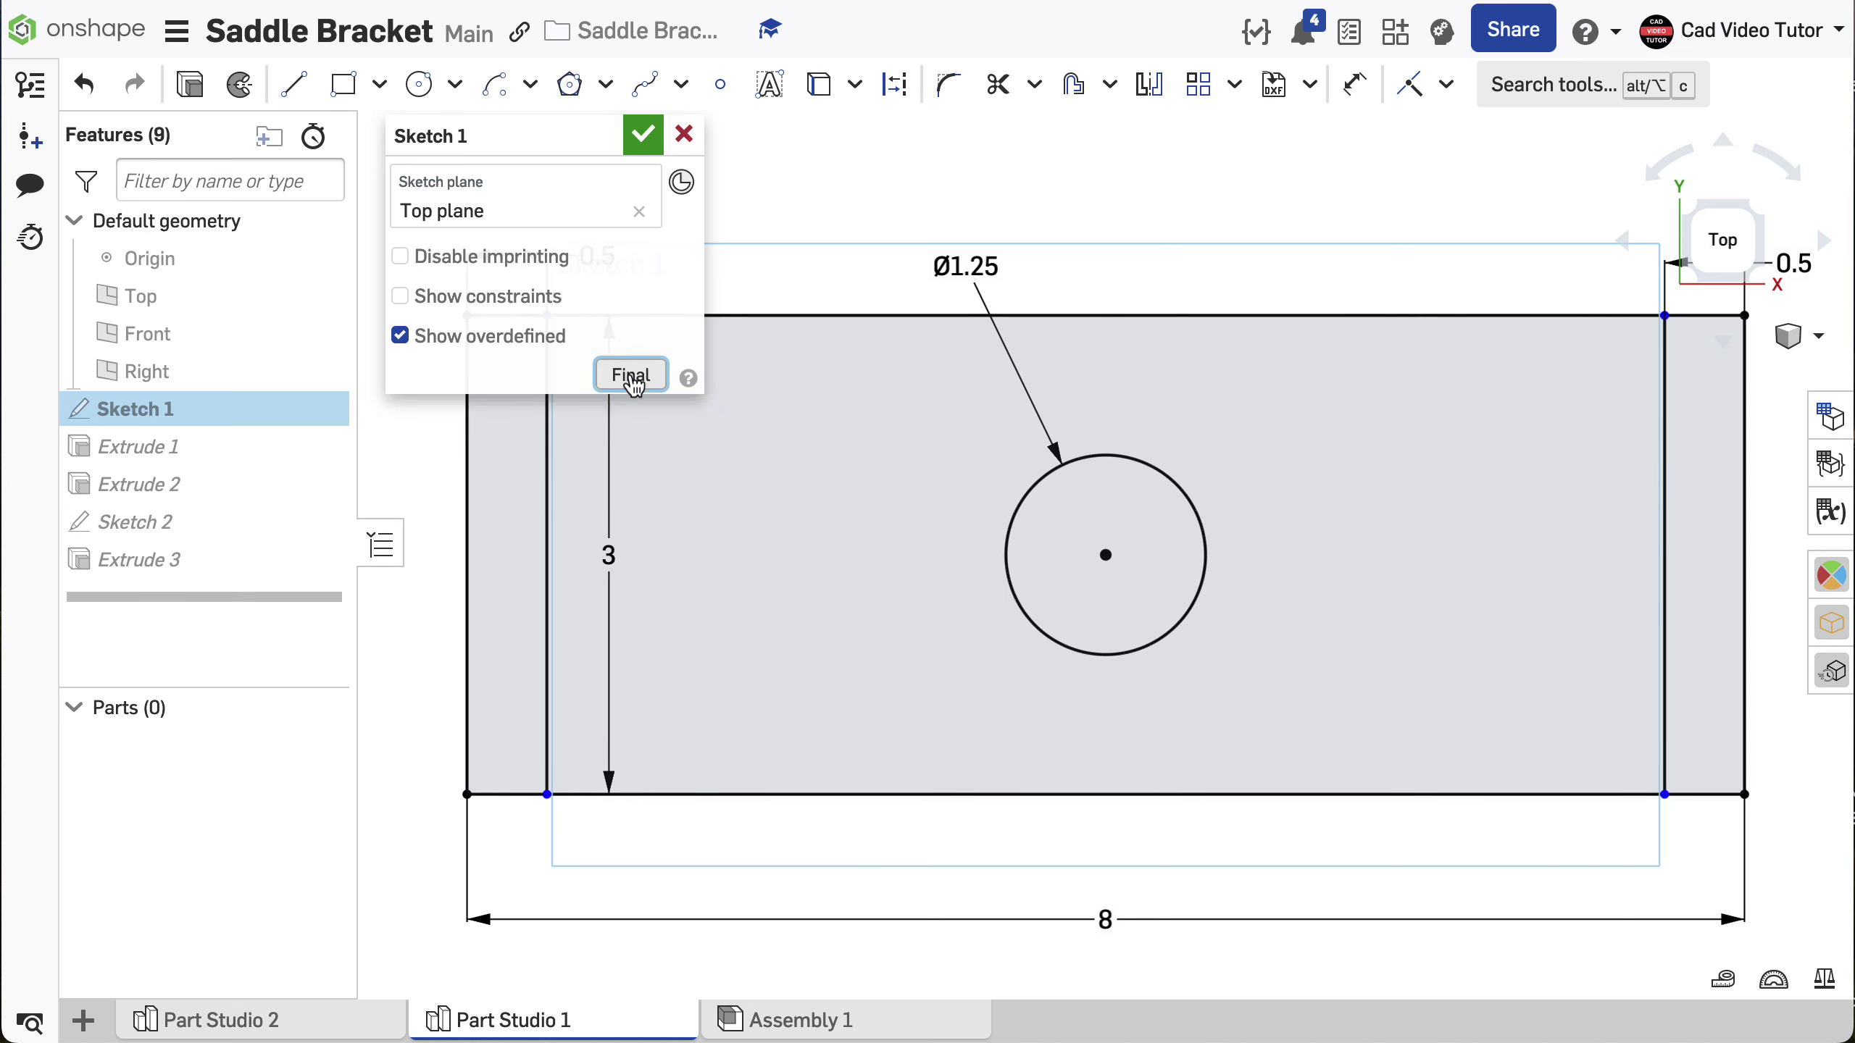
{"action": "key", "text": "shift+7"}
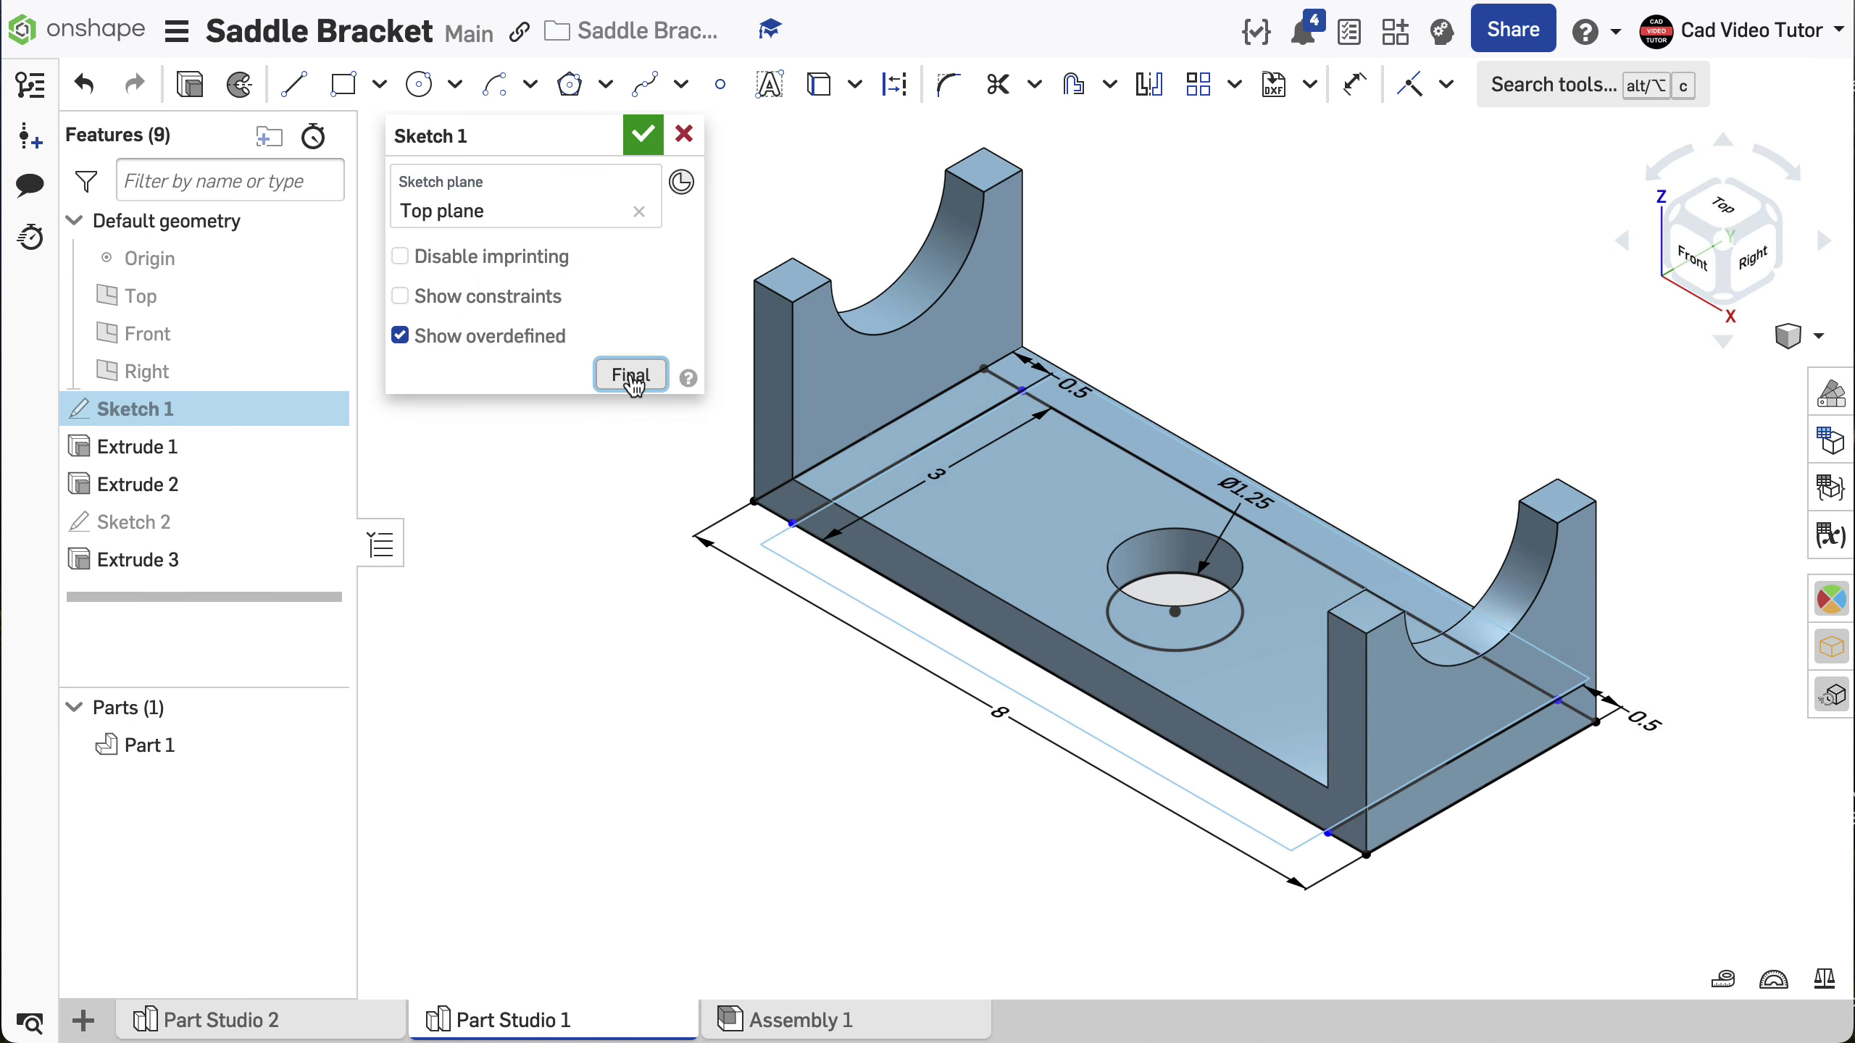
{"action": "left_click", "coordinate": [641, 143]}
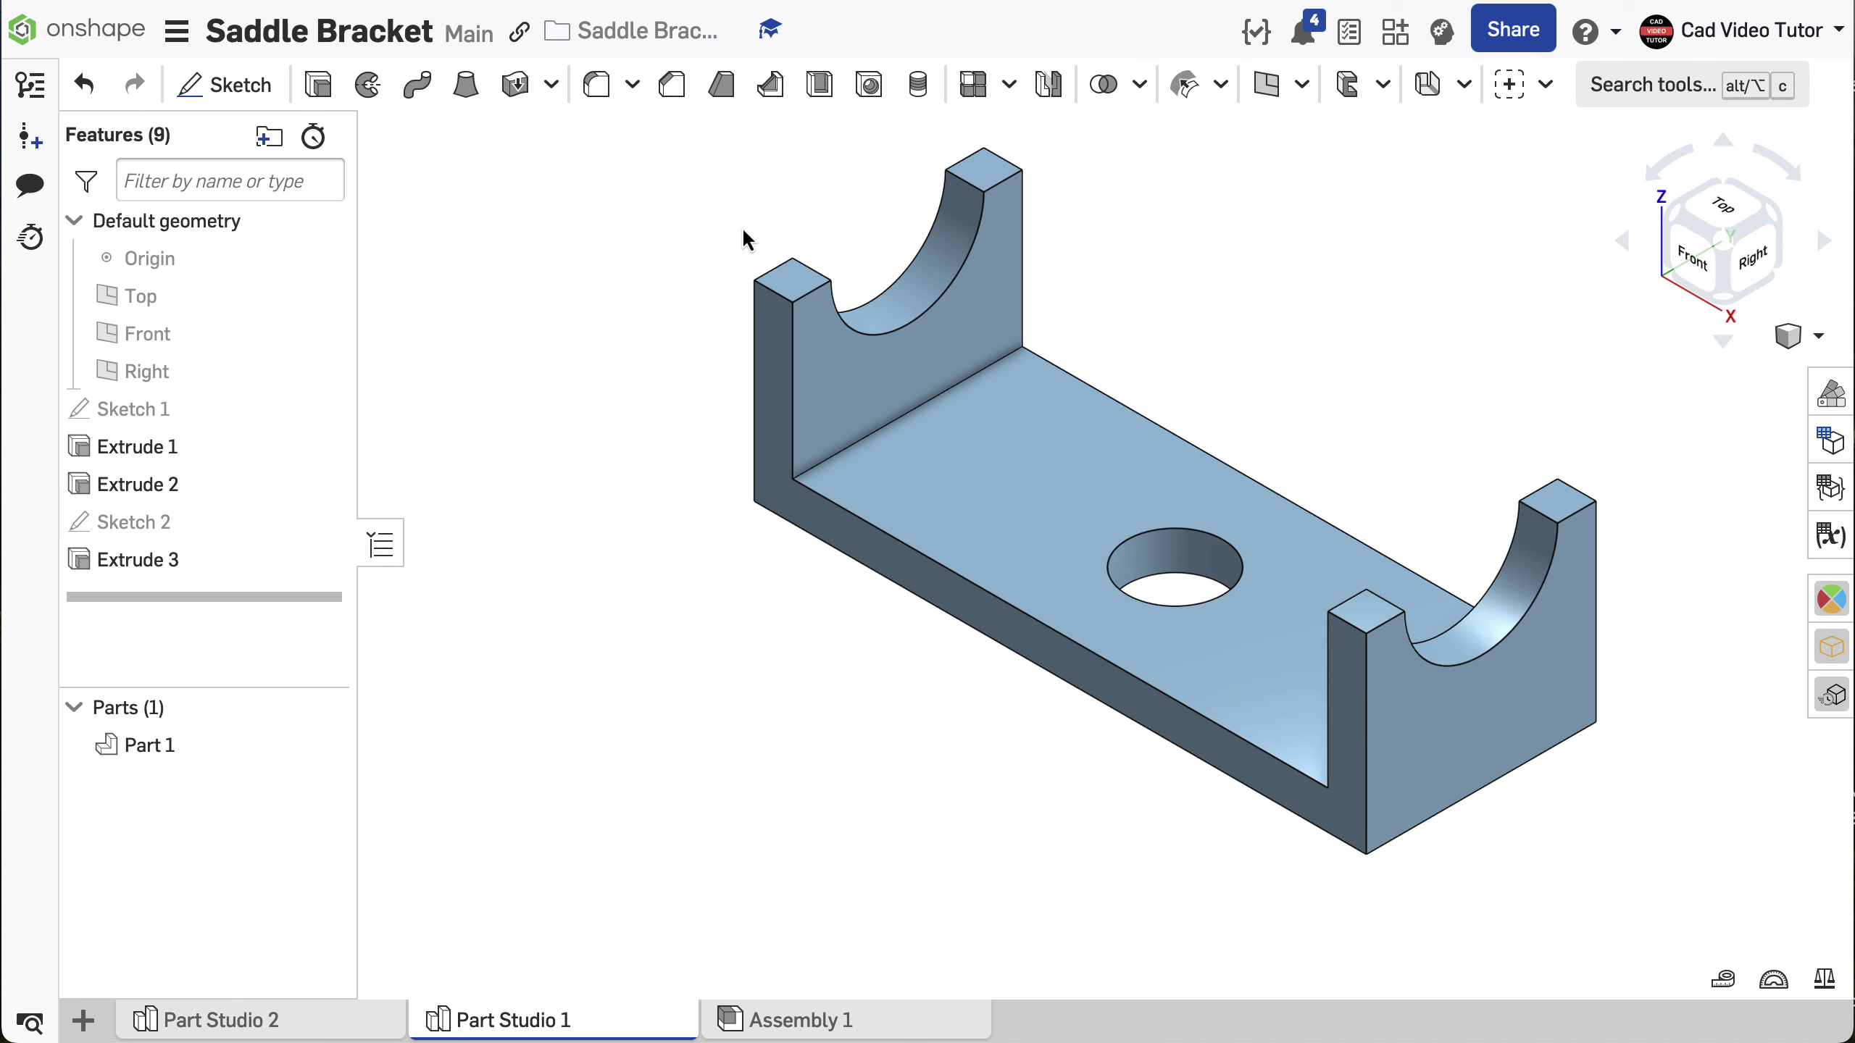
Display the mass properties of the lengthened bracket, Part 1.
{"action": "left_click", "coordinate": [1822, 974]}
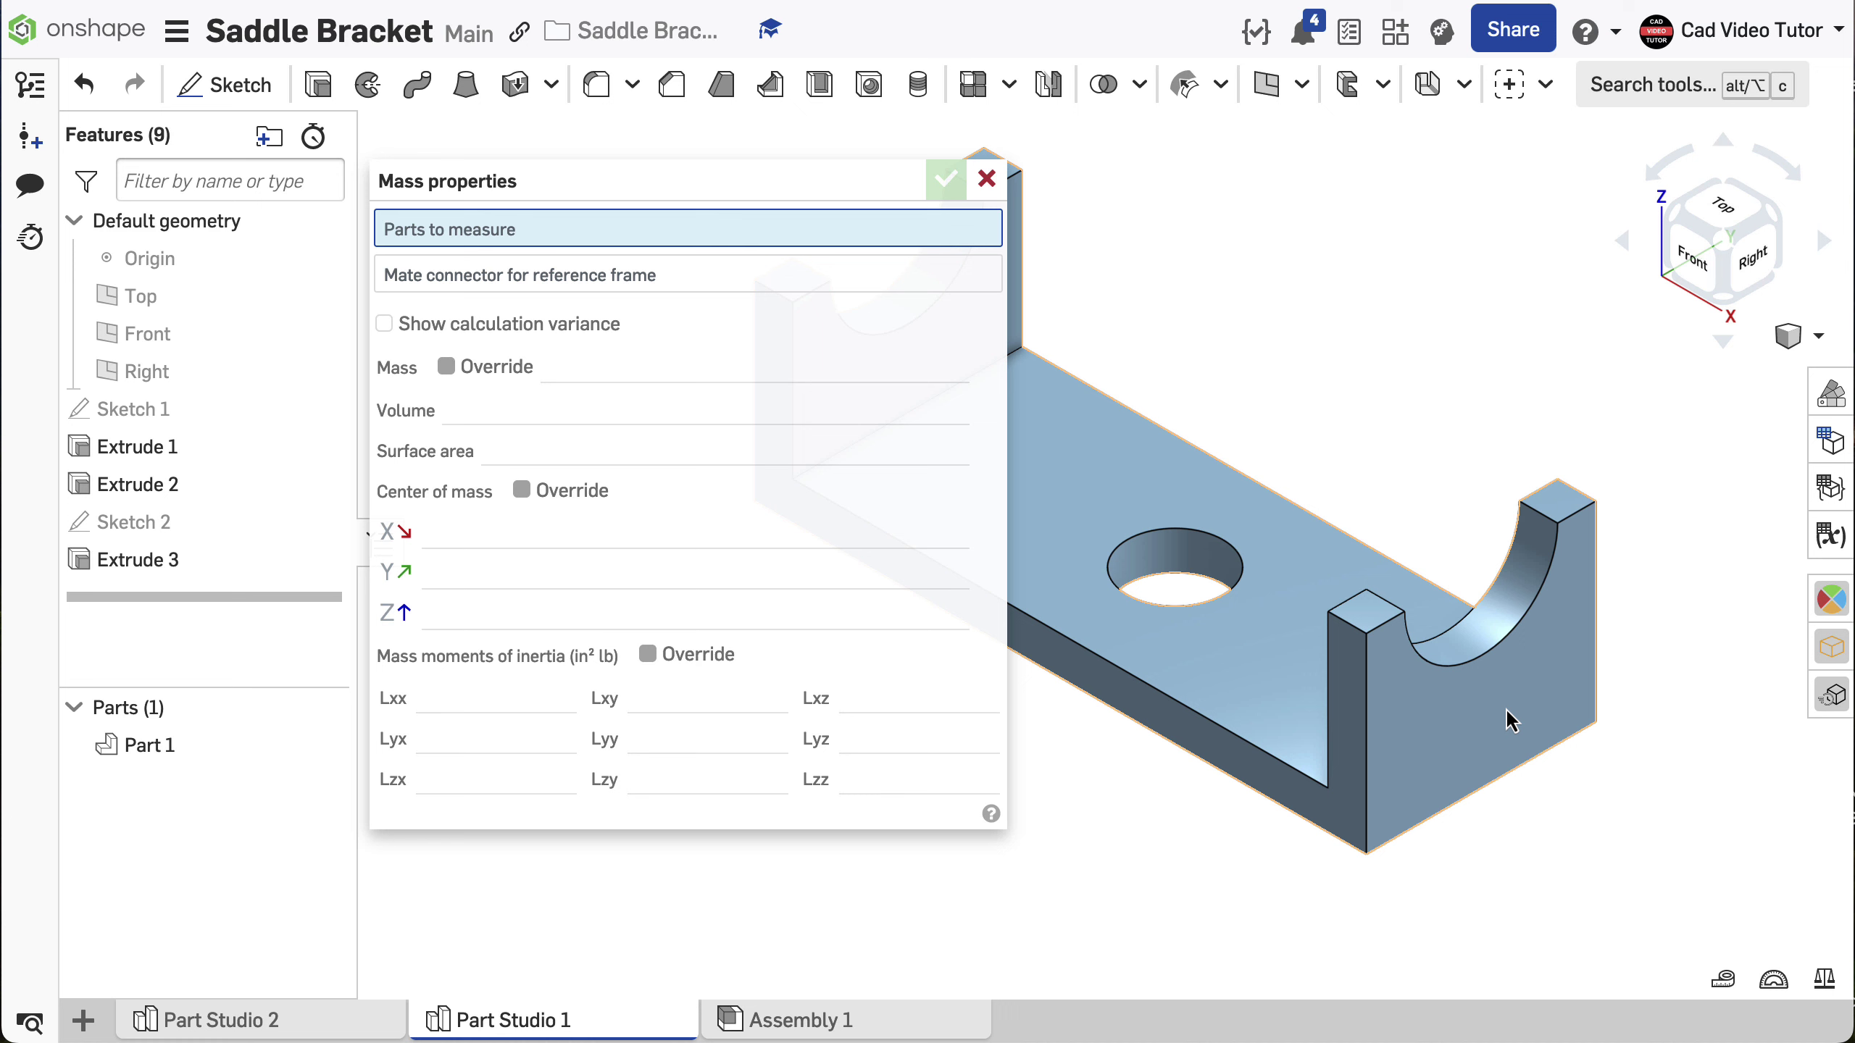
{"action": "left_click", "coordinate": [1269, 647]}
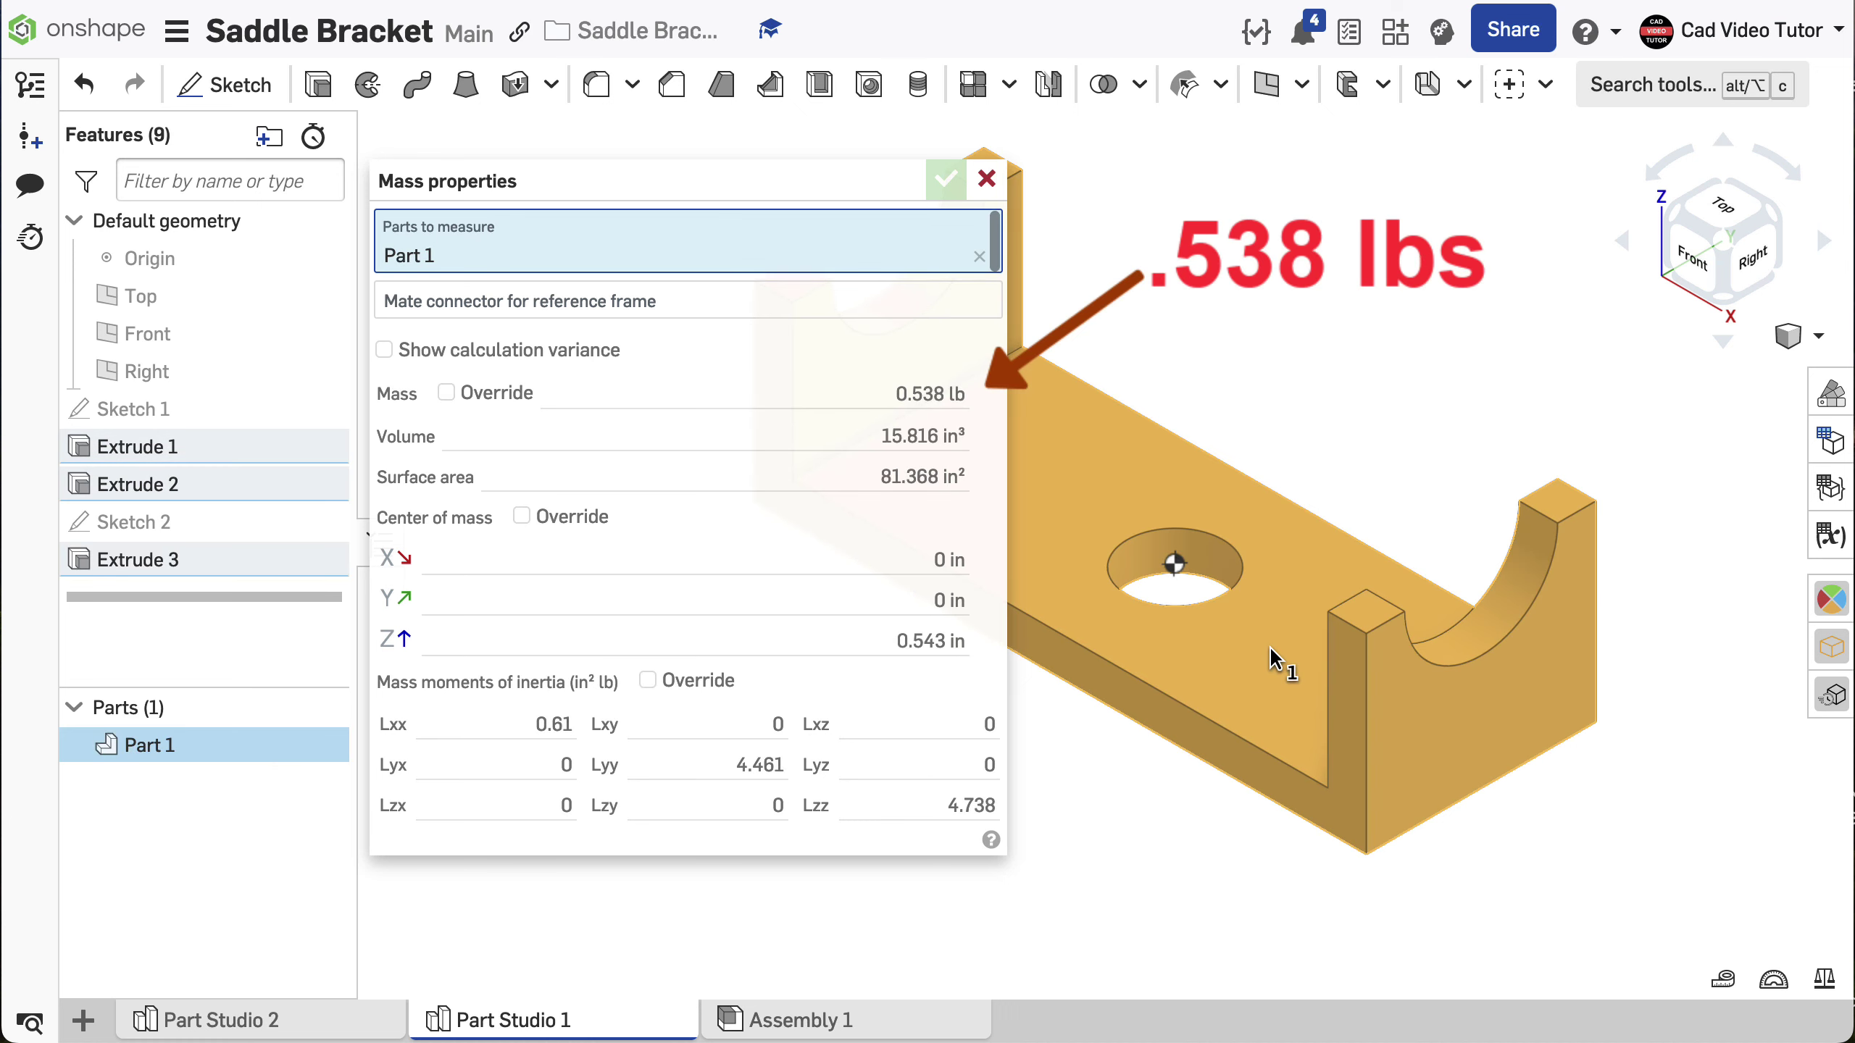